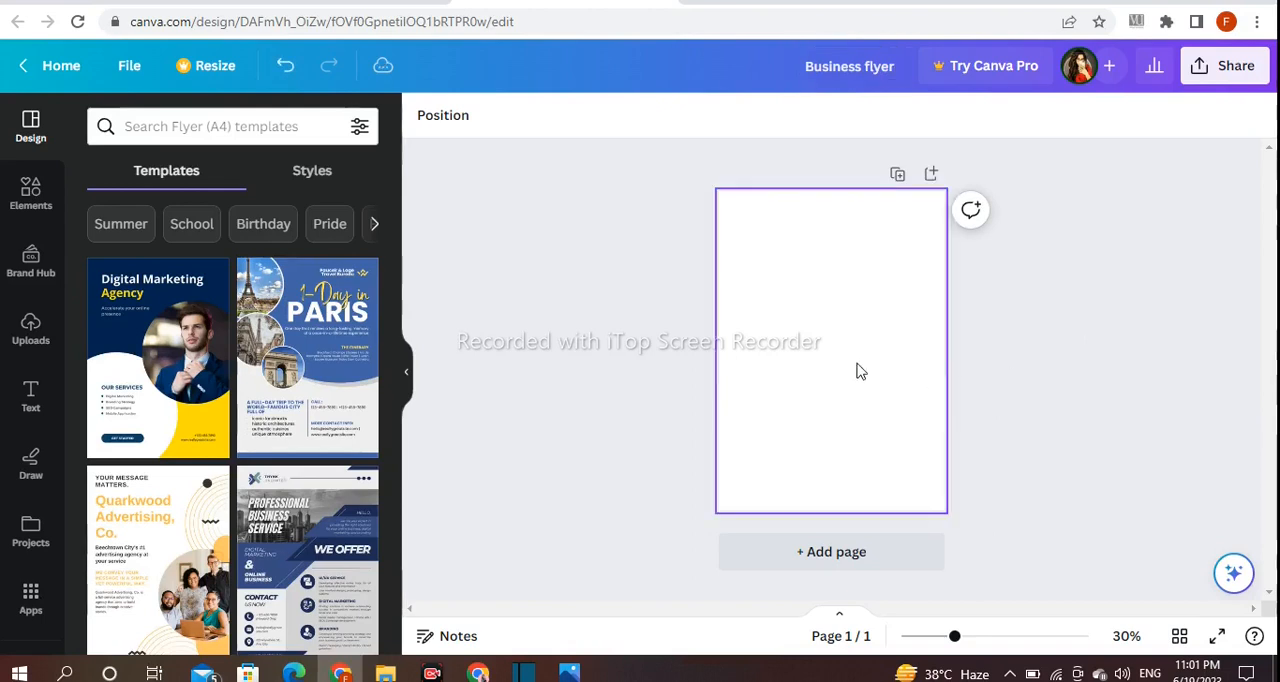
# - Fill the blank flyer page's background with the teal blue #0097B2 from the default solid colours
pyautogui.moveTo(955, 640); pyautogui.dragTo(967, 640)
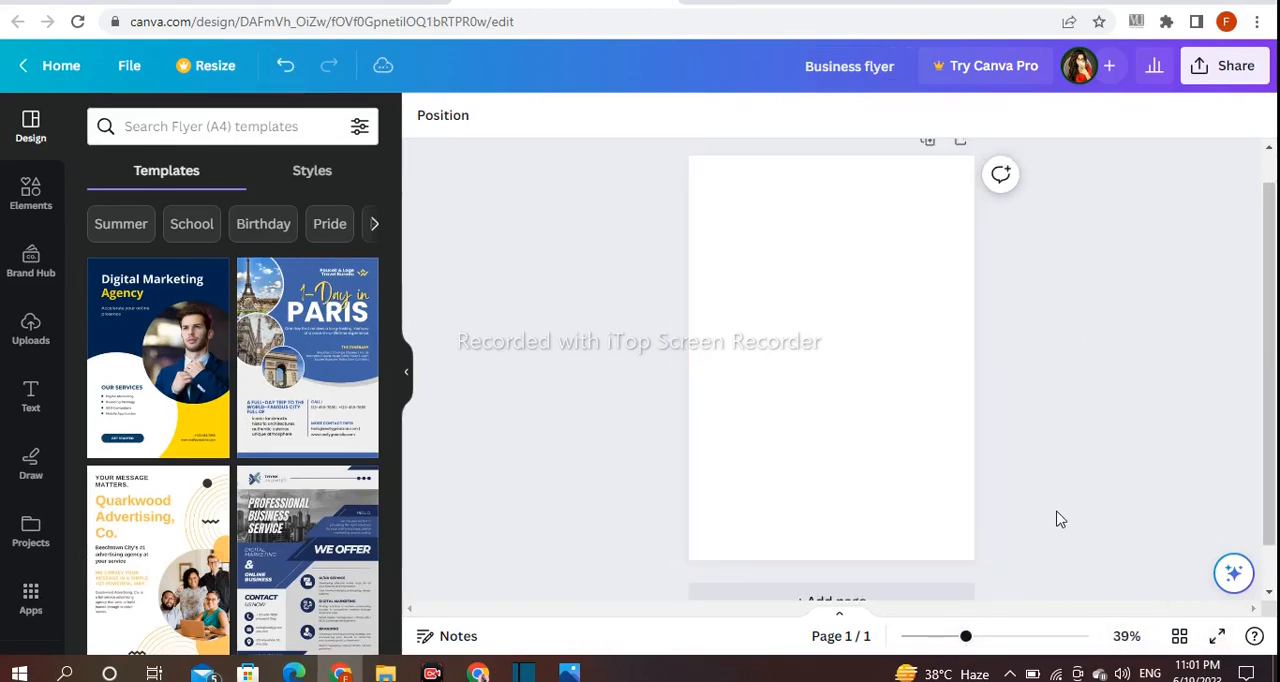
pyautogui.click(423, 117)
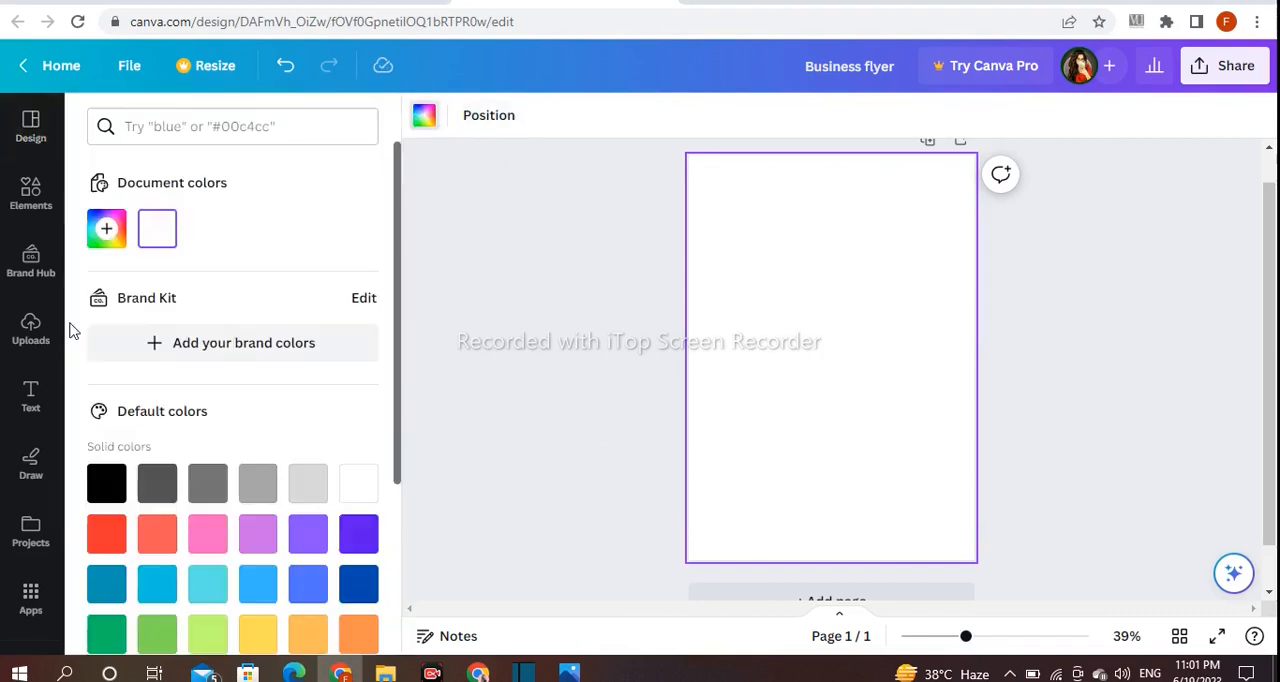
pyautogui.scroll(-1, 200, 340)
pyautogui.click(157, 492)
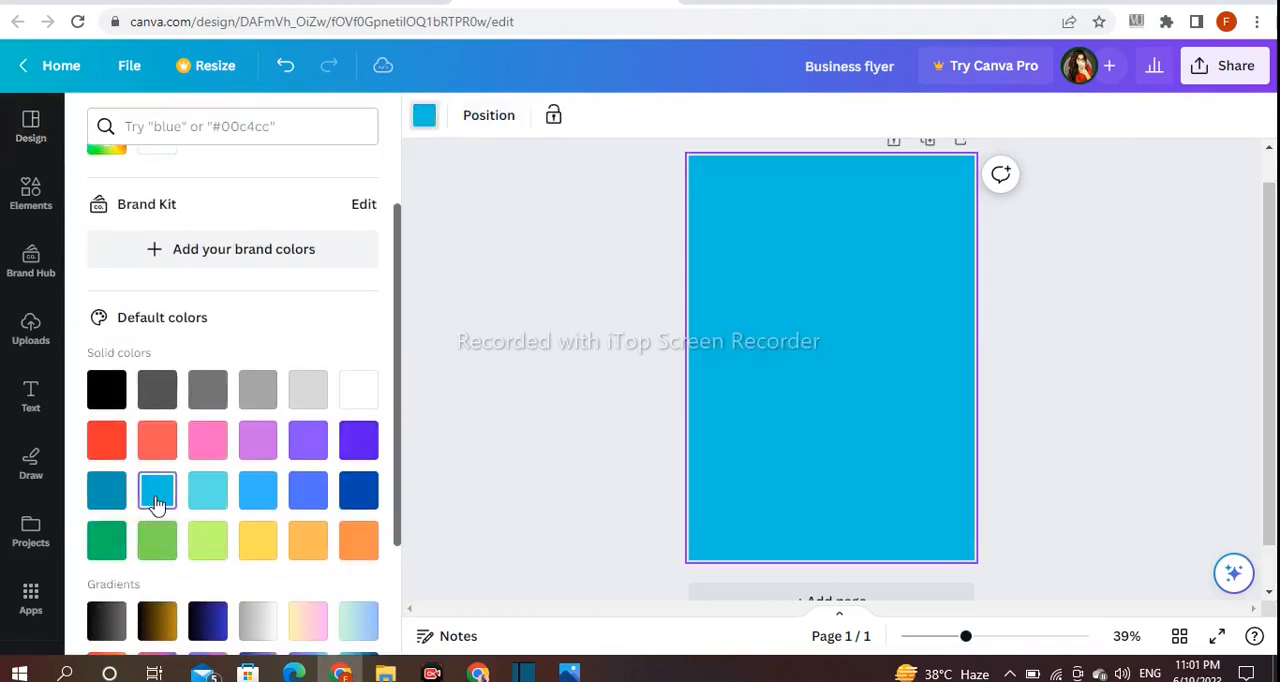
pyautogui.click(107, 492)
pyautogui.scroll(1, 125, 480)
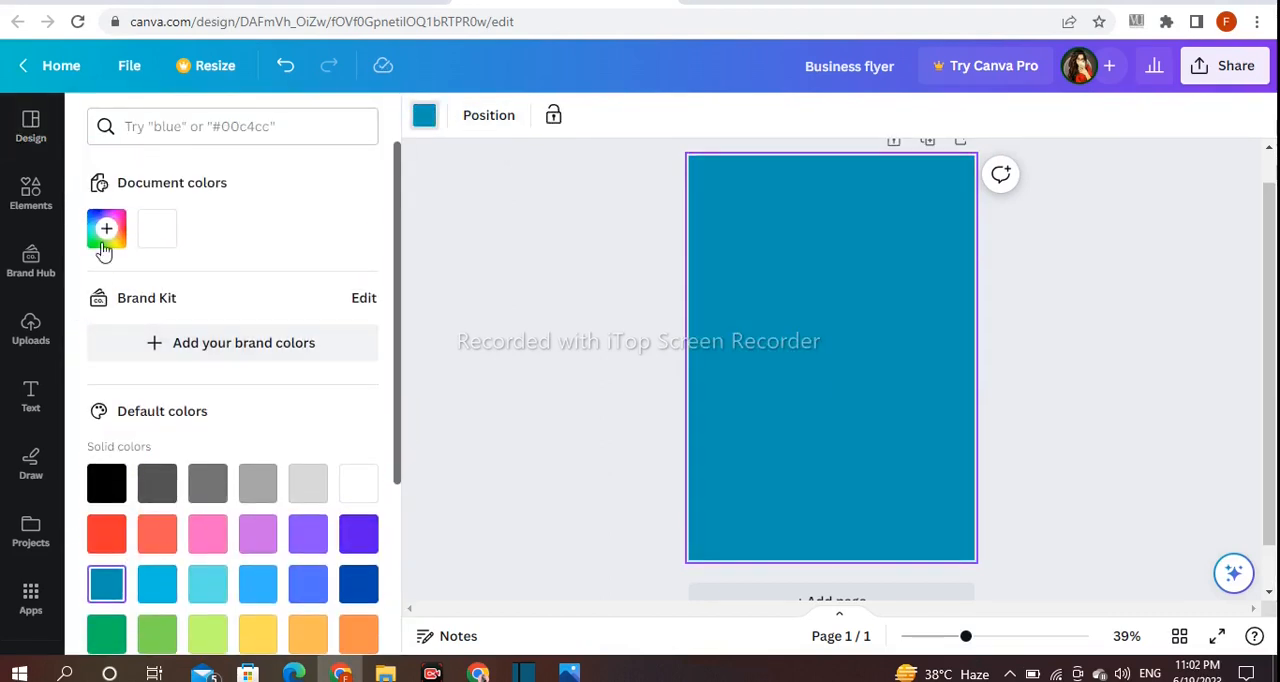
pyautogui.click(548, 404)
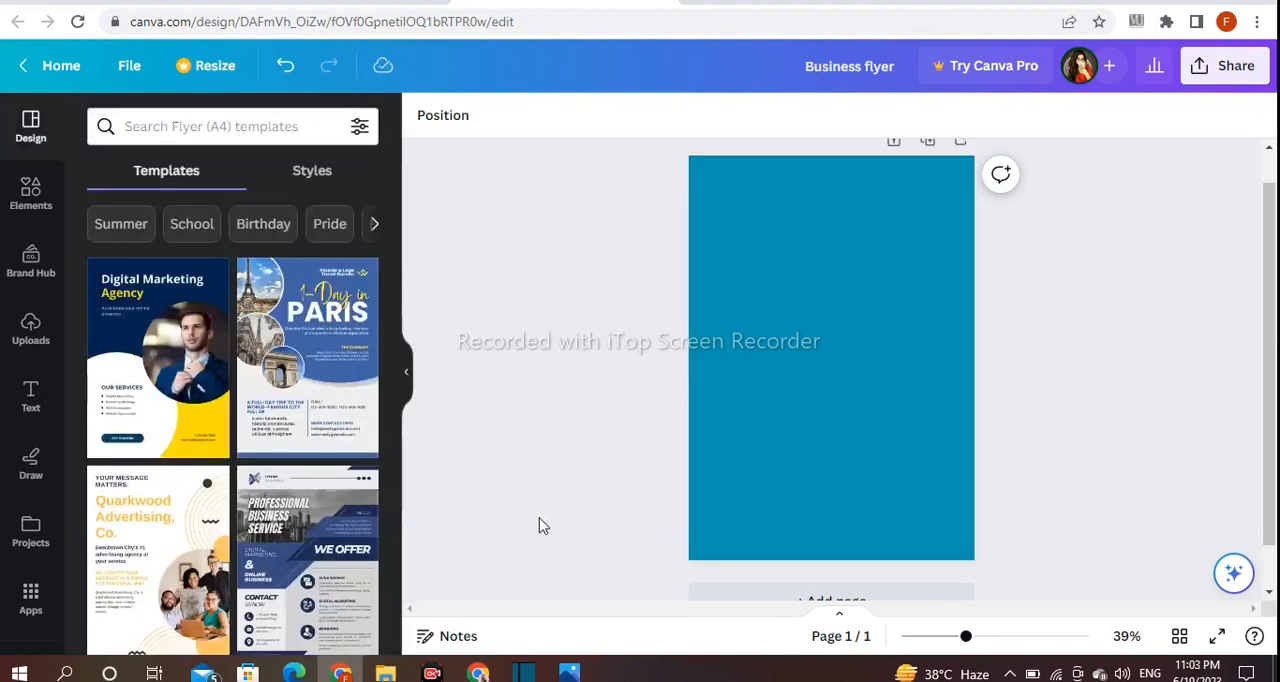
# - Add a circle from the Lines & Shapes collection to the lower half of the flyer
pyautogui.click(14, 226)
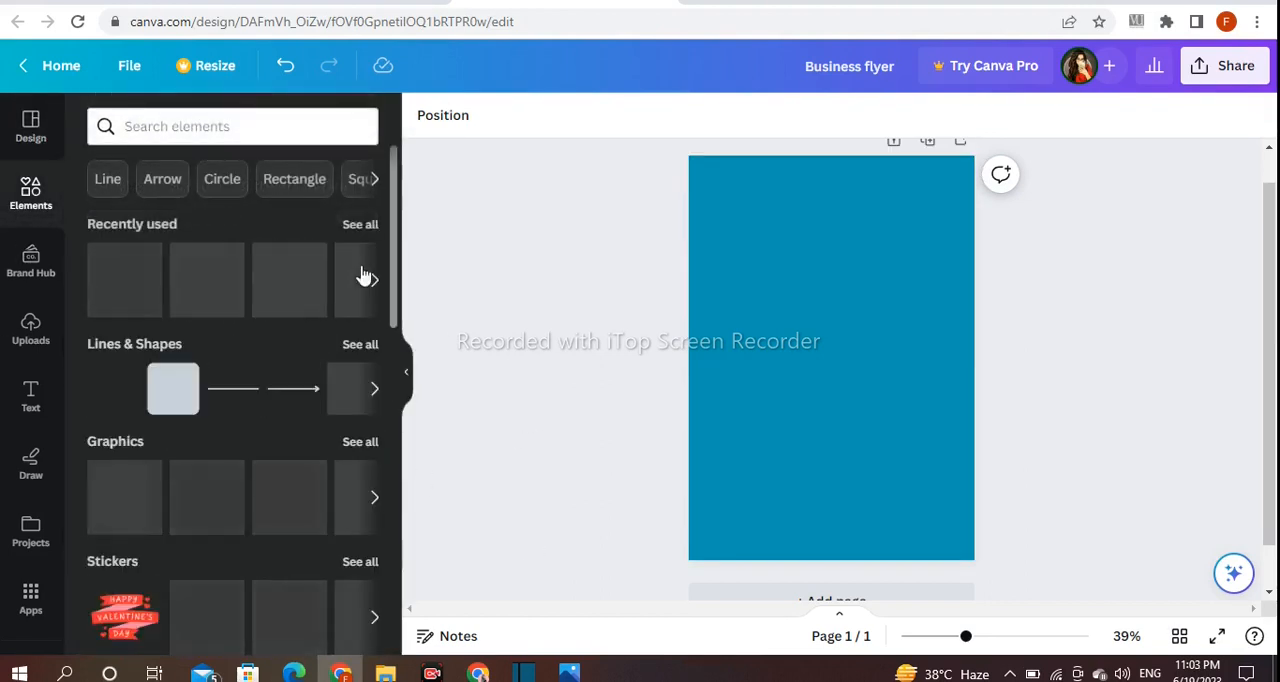
pyautogui.click(359, 350)
pyautogui.scroll(-3, 365, 365)
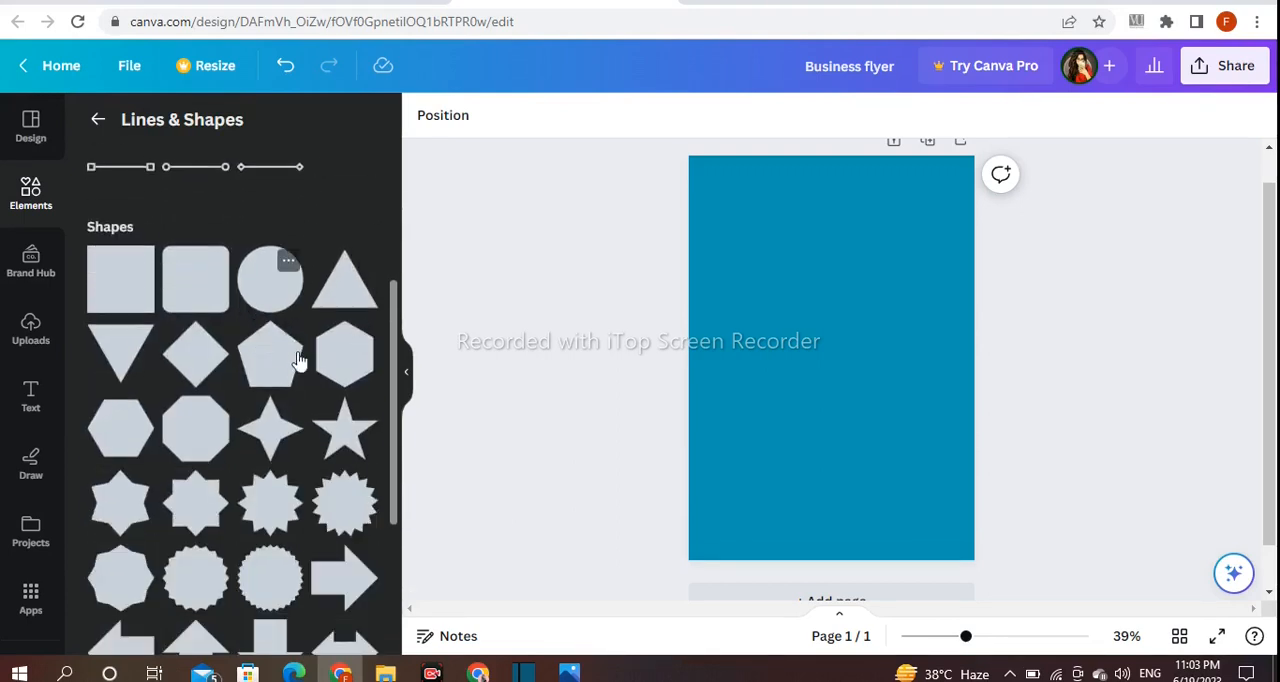
pyautogui.moveTo(790, 404); pyautogui.dragTo(704, 486)
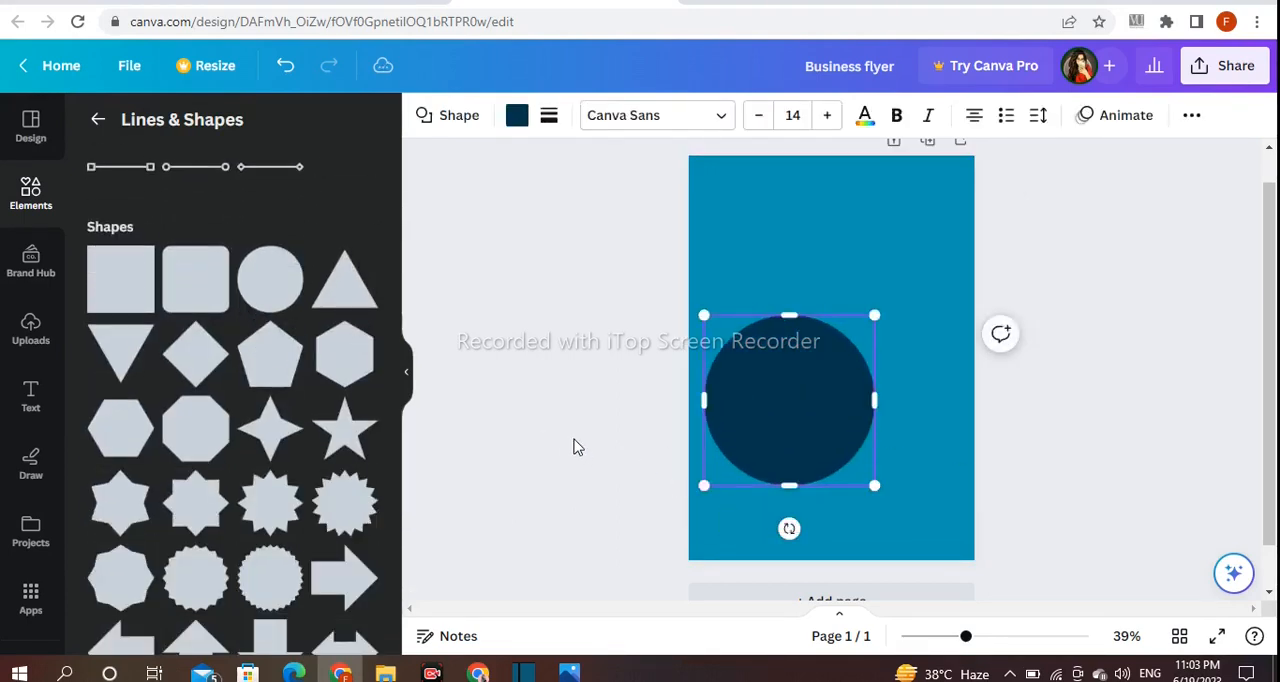
# - Enlarge the circle to about 70% of the page height and position it so it overhangs the page's right edge
pyautogui.moveTo(757, 421); pyautogui.dragTo(903, 337)
pyautogui.moveTo(849, 403); pyautogui.dragTo(786, 471)
pyautogui.moveTo(1029, 303); pyautogui.dragTo(1086, 303)
pyautogui.moveTo(939, 313); pyautogui.dragTo(954, 318)
pyautogui.moveTo(808, 371)
pyautogui.mouseDown()
pyautogui.moveTo(840, 371)
pyautogui.moveTo(823, 371)
pyautogui.mouseUp()
pyautogui.click(1165, 371)
pyautogui.moveTo(920, 346); pyautogui.dragTo(884, 346)
pyautogui.moveTo(909, 479); pyautogui.dragTo(908, 509)
pyautogui.moveTo(766, 514); pyautogui.dragTo(763, 520)
pyautogui.moveTo(866, 423)
pyautogui.mouseDown()
pyautogui.moveTo(894, 406)
pyautogui.moveTo(884, 428)
pyautogui.mouseUp()
pyautogui.moveTo(934, 249); pyautogui.dragTo(931, 243)
pyautogui.click(1050, 203)
pyautogui.click(884, 319)
pyautogui.moveTo(1069, 287); pyautogui.dragTo(1106, 286)
pyautogui.moveTo(887, 378)
pyautogui.mouseDown()
pyautogui.moveTo(892, 349)
pyautogui.moveTo(891, 363)
pyautogui.mouseUp()
pyautogui.click(641, 410)
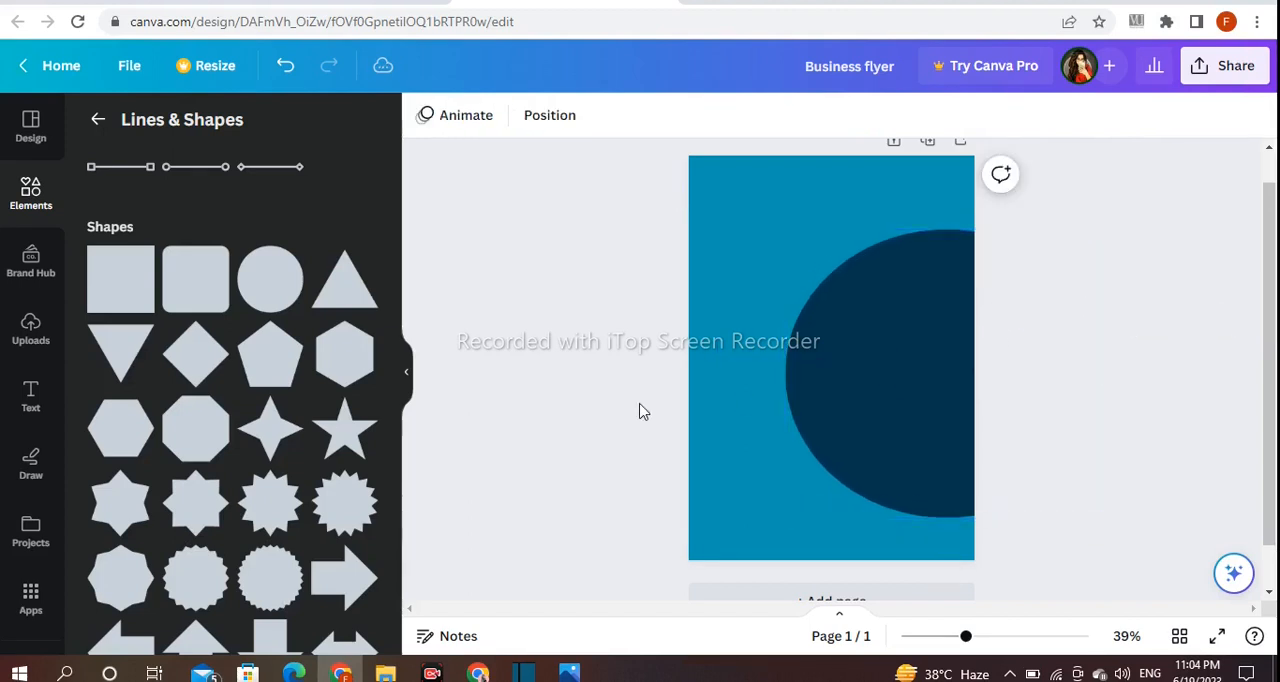
# - Recolour the large circle solid black
pyautogui.click(846, 371)
pyautogui.click(517, 115)
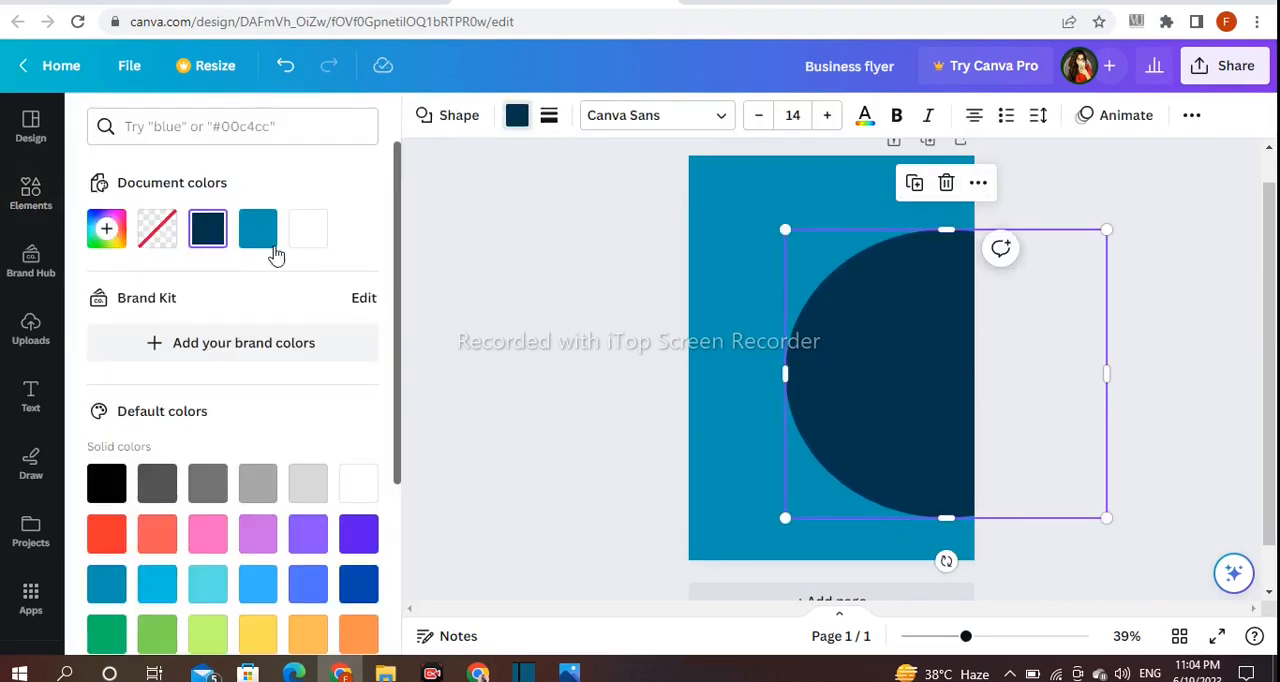
pyautogui.click(106, 483)
# - Duplicate the black circle, shrink the copy and place it over the page's left edge, just touching the large circle
pyautogui.click(914, 182)
pyautogui.moveTo(909, 323); pyautogui.dragTo(631, 347)
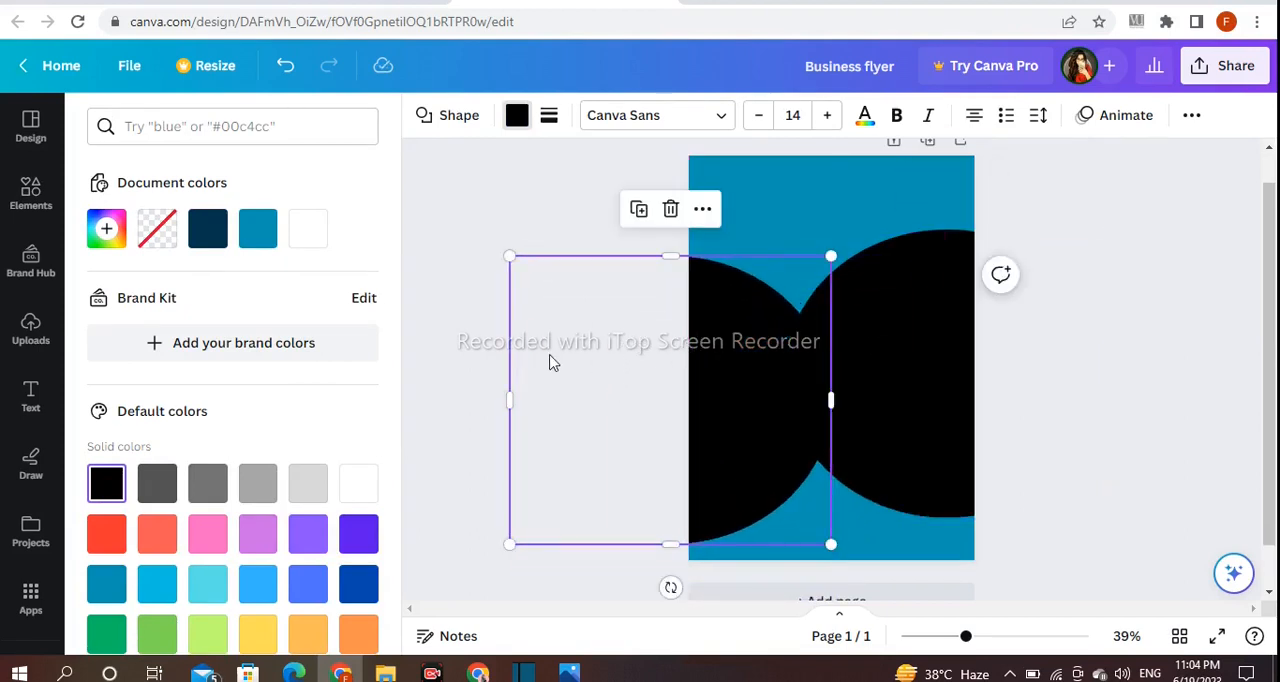
pyautogui.moveTo(512, 382); pyautogui.dragTo(560, 391)
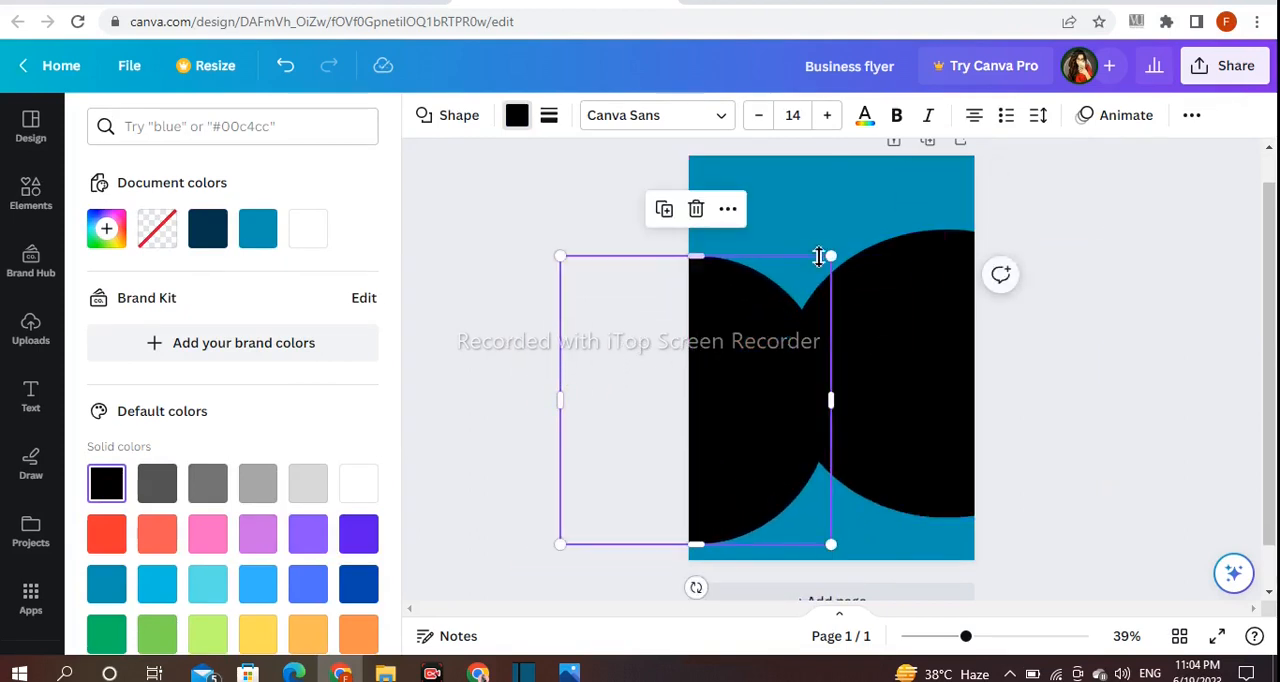
pyautogui.moveTo(825, 272); pyautogui.dragTo(804, 287)
pyautogui.moveTo(728, 366); pyautogui.dragTo(753, 320)
pyautogui.moveTo(800, 360)
pyautogui.mouseDown()
pyautogui.moveTo(818, 362)
pyautogui.moveTo(785, 358)
pyautogui.mouseUp()
pyautogui.moveTo(670, 243); pyautogui.dragTo(671, 270)
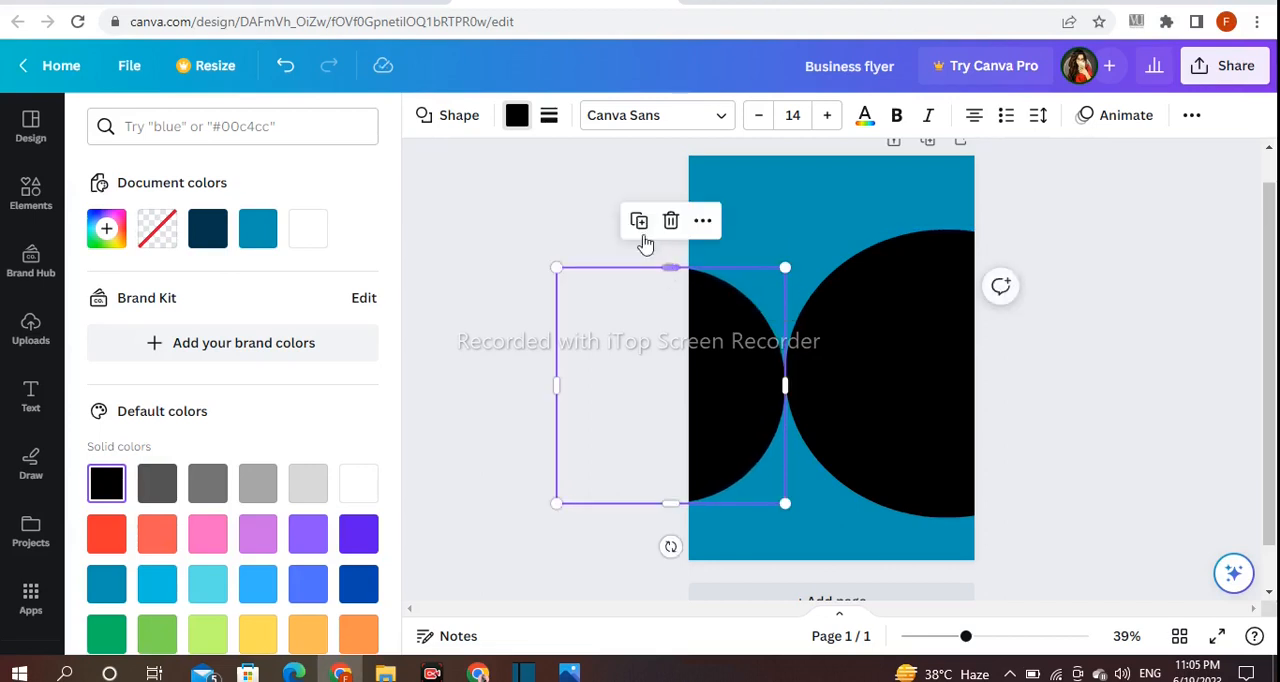
pyautogui.click(604, 228)
# - Duplicate the large black circle and recolour the copy bright blue #0FBEDD
pyautogui.click(913, 415)
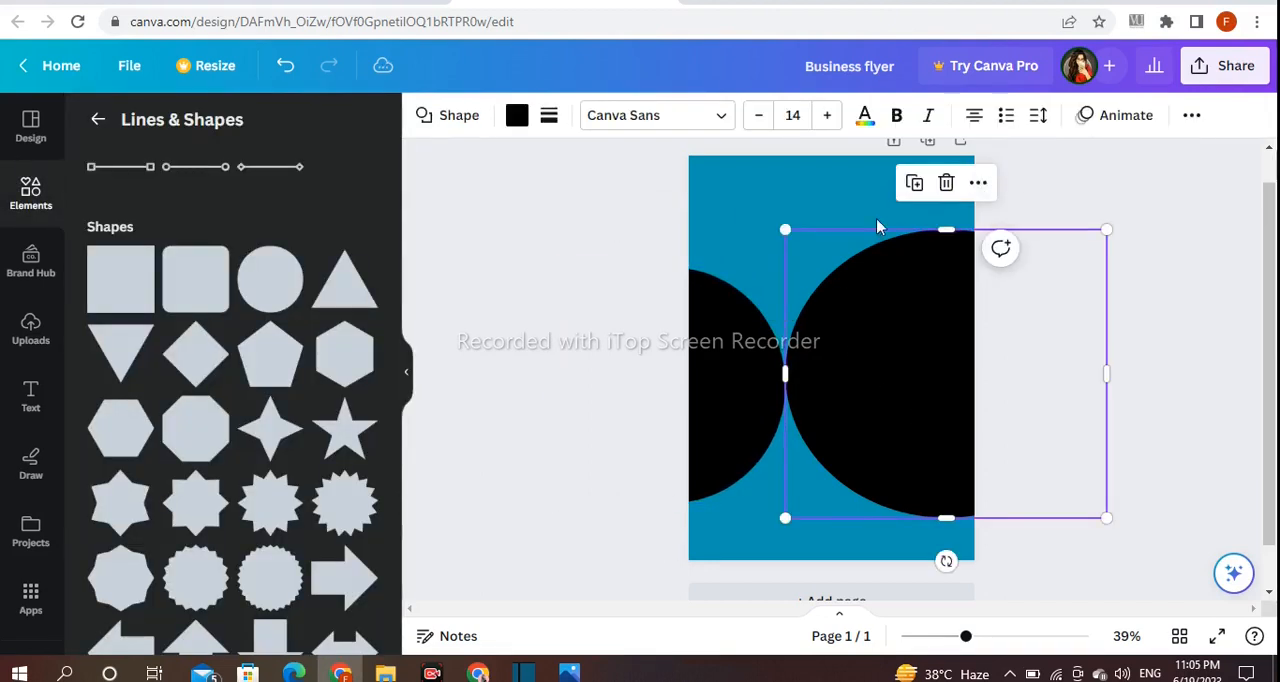
pyautogui.click(914, 185)
pyautogui.click(517, 118)
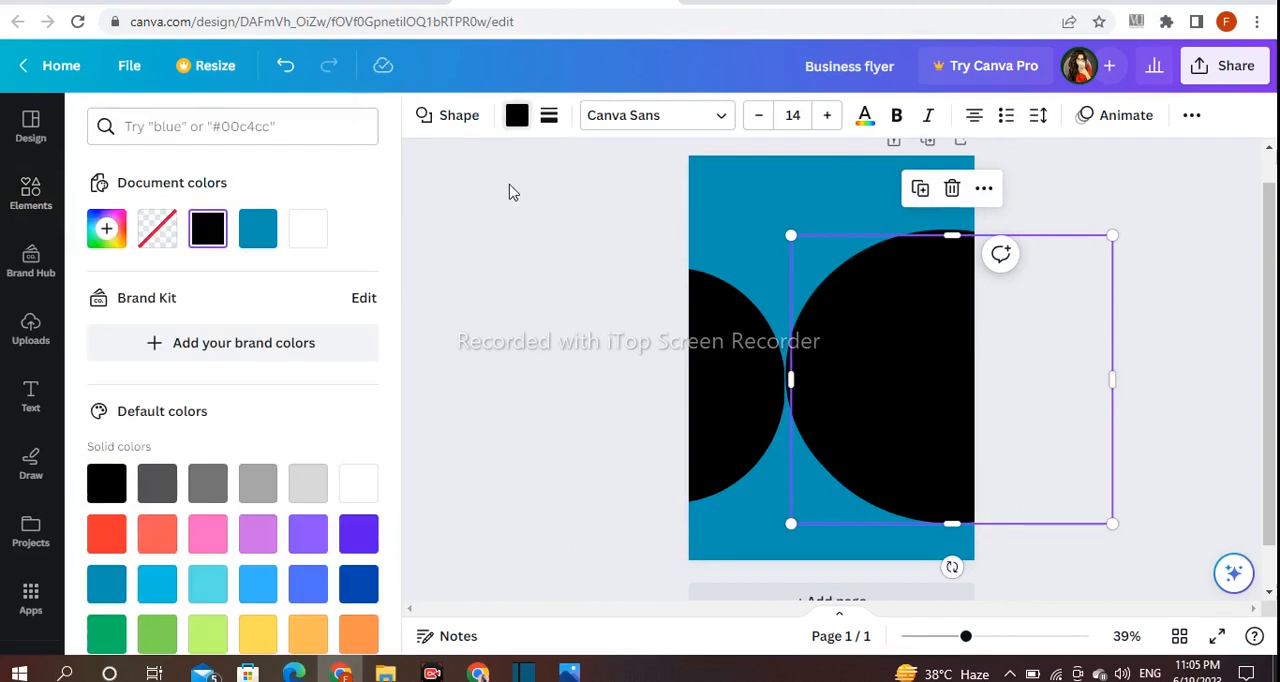
pyautogui.click(260, 235)
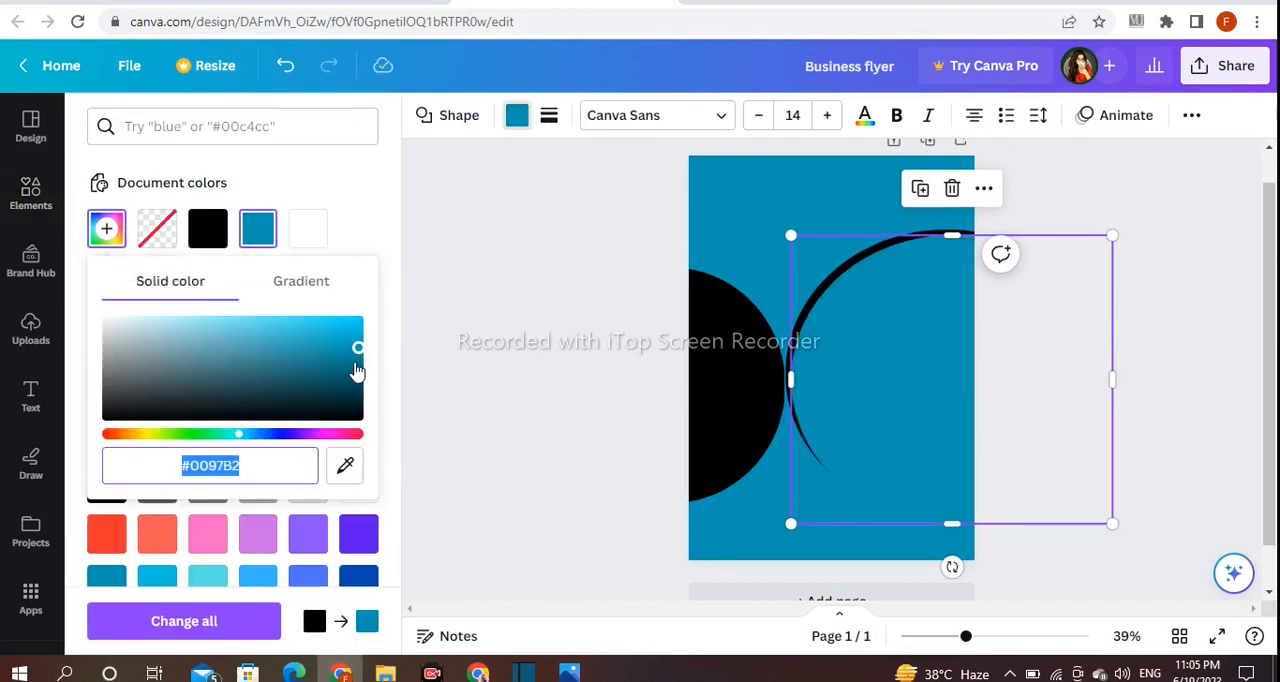
pyautogui.moveTo(356, 352)
pyautogui.mouseDown()
pyautogui.moveTo(340, 377)
pyautogui.moveTo(344, 332)
pyautogui.mouseUp()
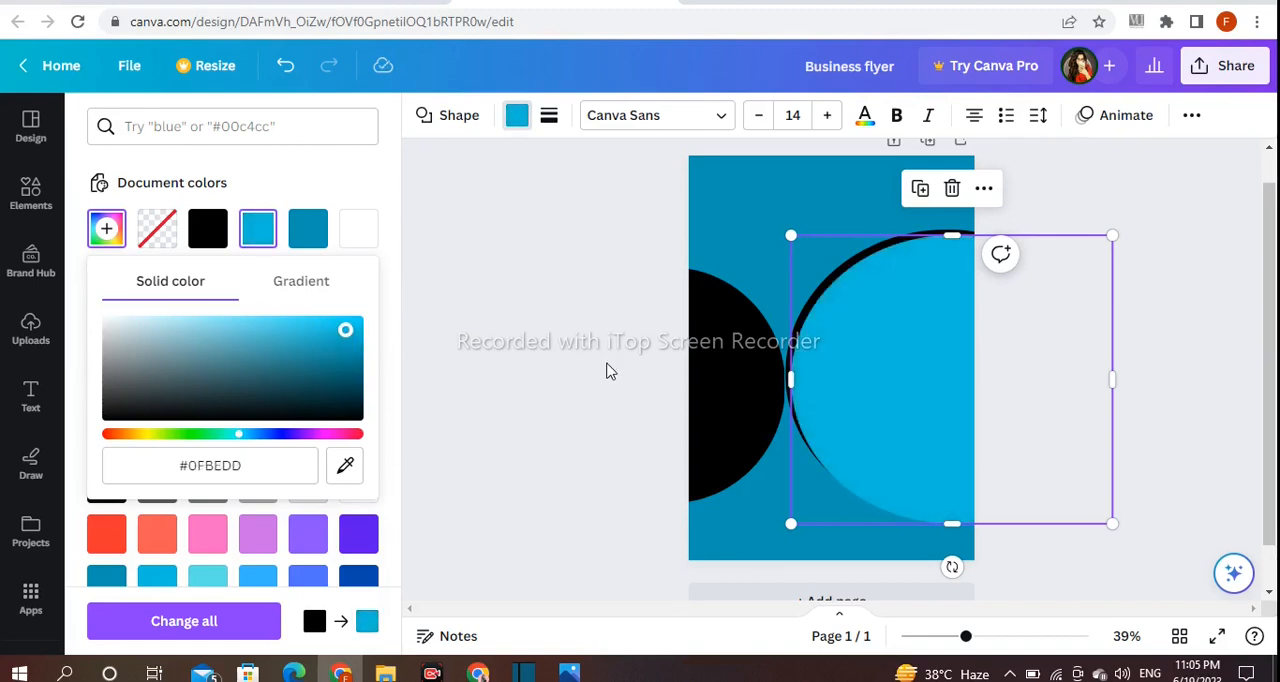
pyautogui.click(606, 371)
# - Align the bright blue copy over the large black circle and shrink it slightly to leave a thin black rim
pyautogui.moveTo(929, 387); pyautogui.dragTo(922, 386)
pyautogui.moveTo(784, 231); pyautogui.dragTo(790, 234)
pyautogui.click(1097, 206)
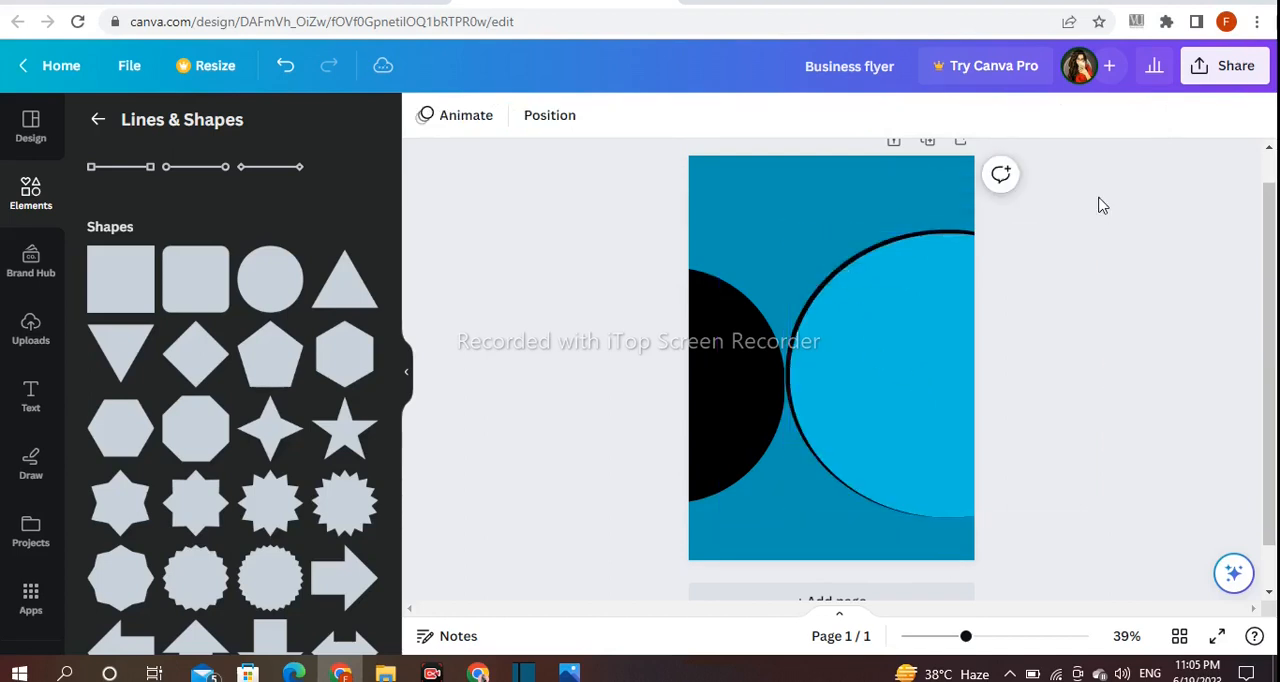
# - Duplicate the smaller black circle, recolour the copy with the same bright blue and offset it to leave a thin black rim
pyautogui.click(885, 304)
pyautogui.moveTo(655, 335); pyautogui.dragTo(573, 215)
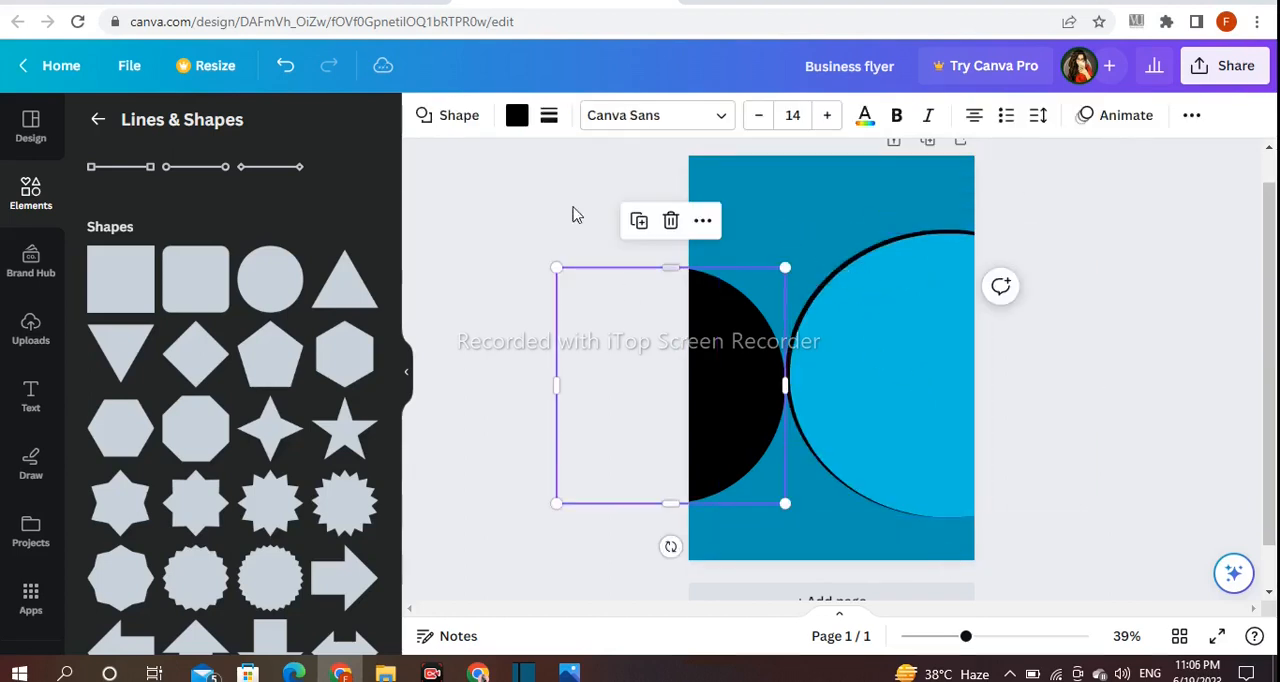
pyautogui.click(638, 219)
pyautogui.click(516, 115)
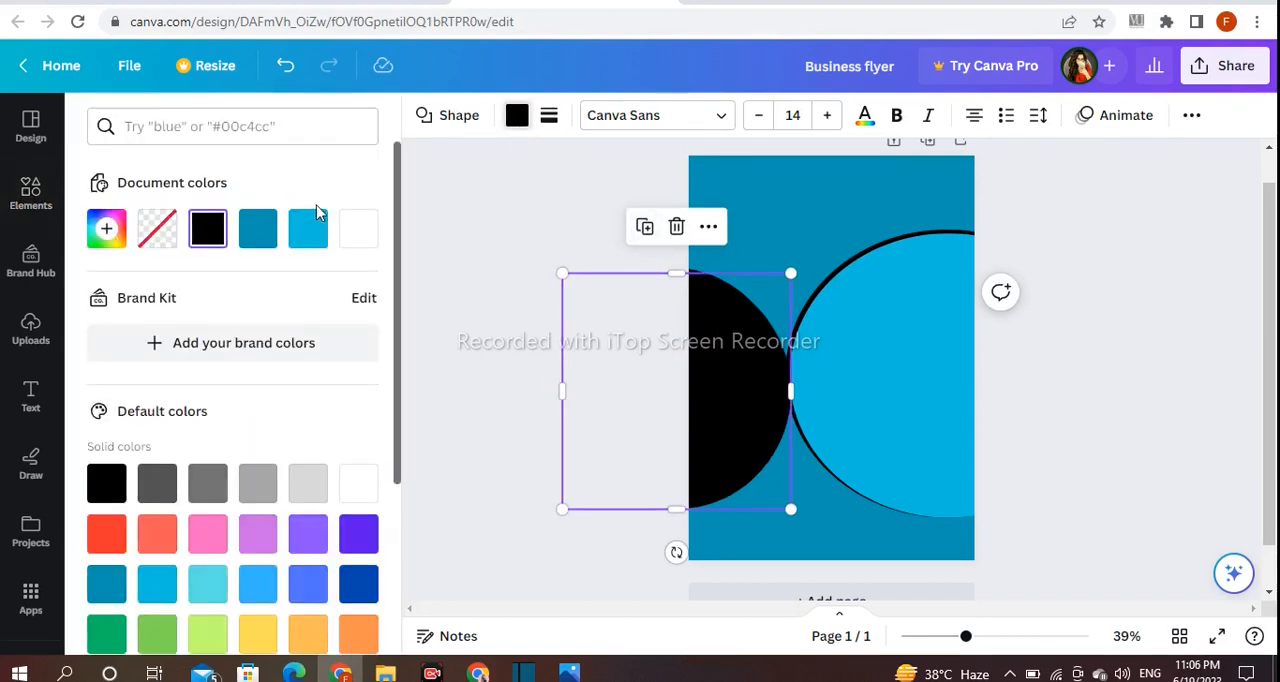
pyautogui.click(308, 229)
pyautogui.moveTo(715, 383)
pyautogui.mouseDown()
pyautogui.moveTo(697, 374)
pyautogui.moveTo(709, 380)
pyautogui.mouseUp()
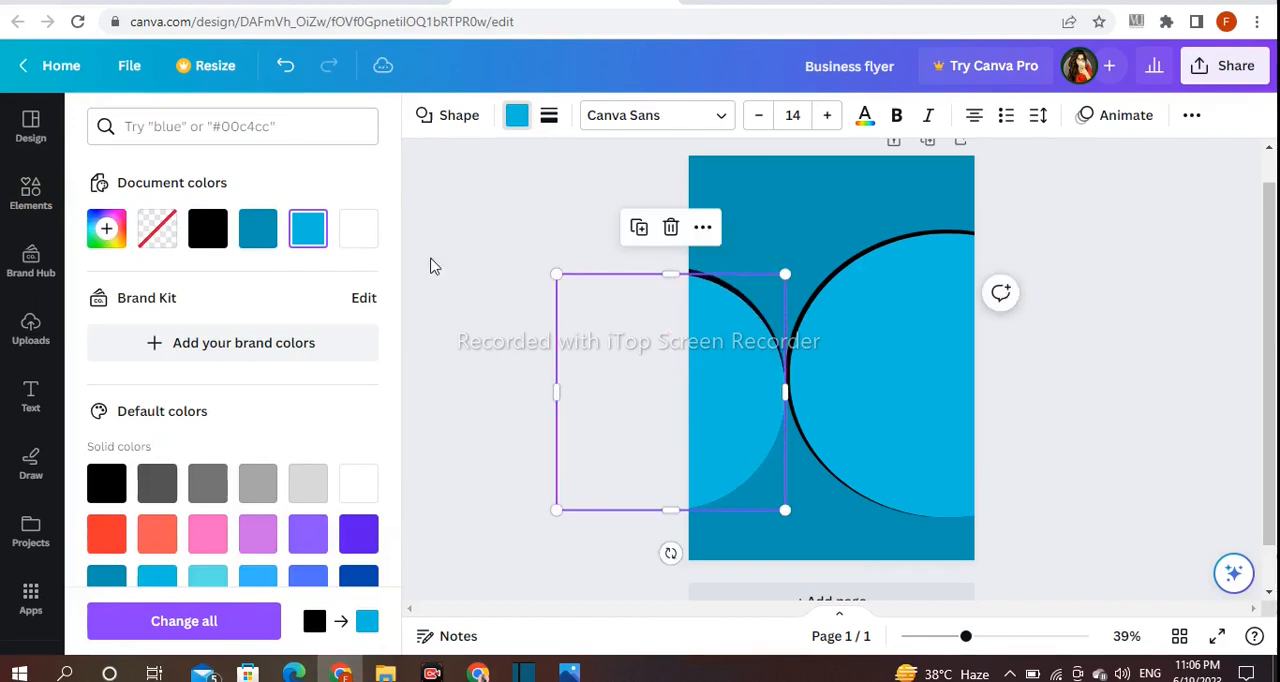
pyautogui.click(431, 266)
# - Duplicate the large bright blue circle and recolour the copy a lighter blue, #27D3F1
pyautogui.click(916, 405)
pyautogui.click(916, 187)
pyautogui.moveTo(914, 324); pyautogui.dragTo(915, 332)
pyautogui.click(517, 115)
pyautogui.click(120, 234)
pyautogui.moveTo(346, 329); pyautogui.dragTo(326, 321)
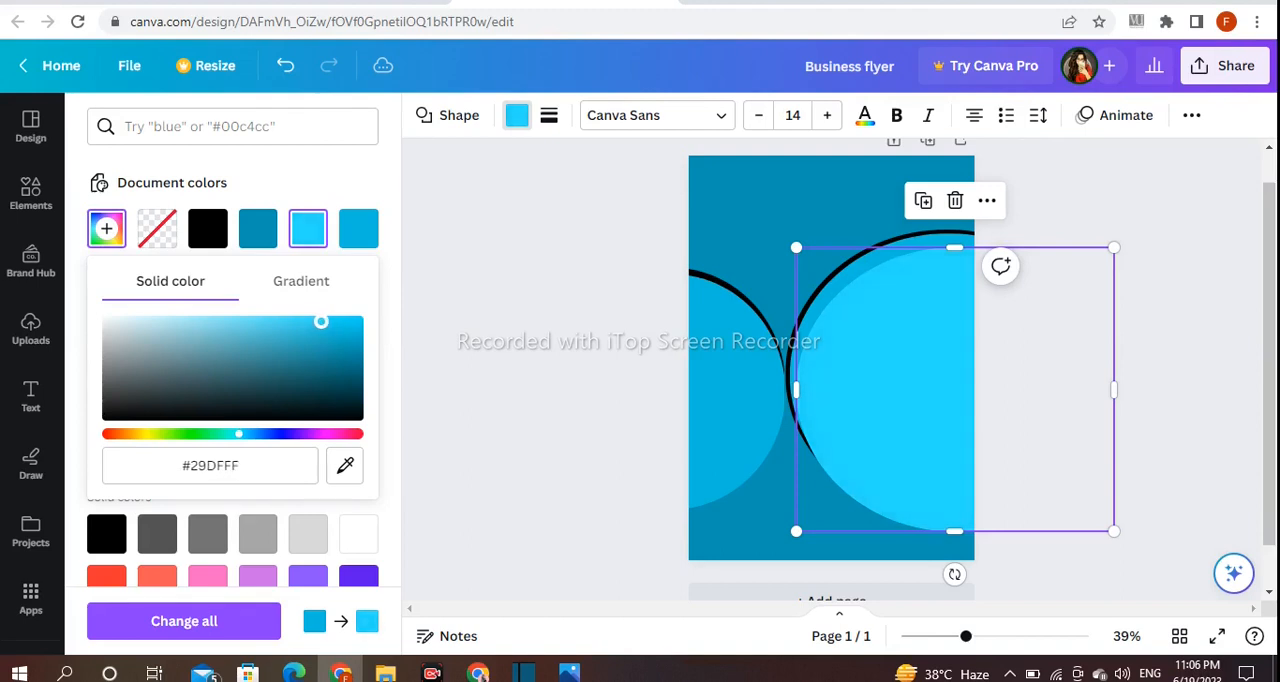
pyautogui.moveTo(320, 321); pyautogui.dragTo(321, 321)
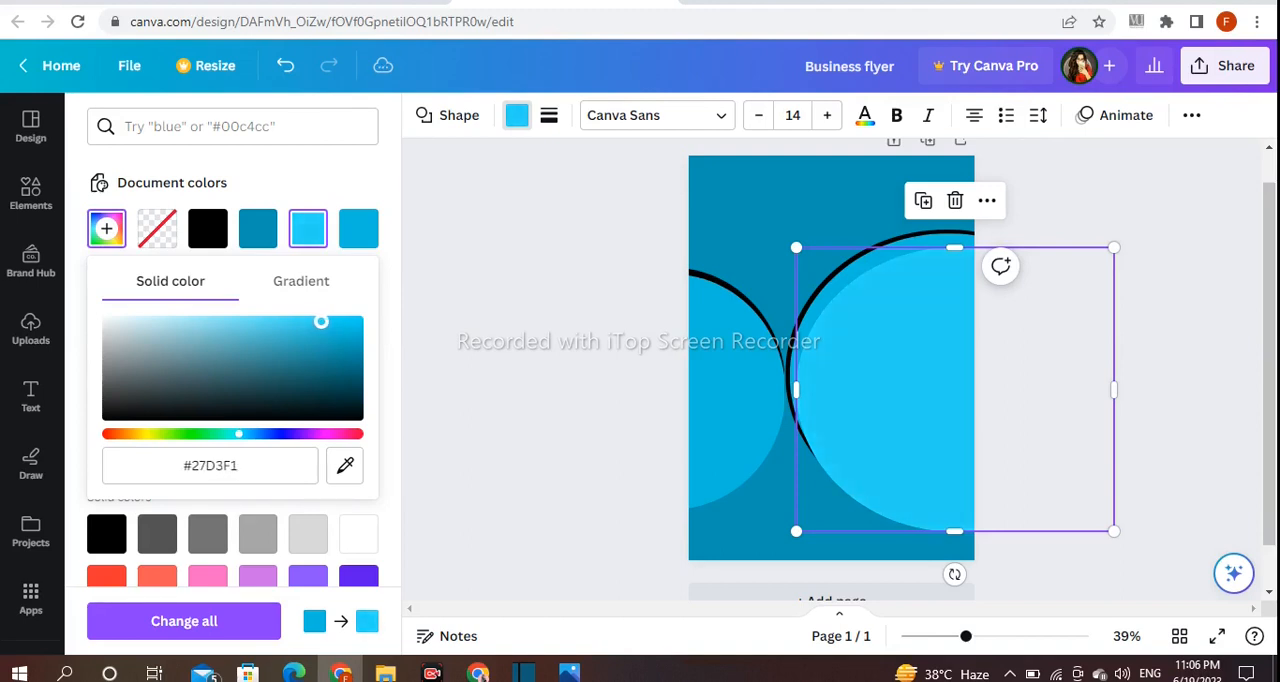
pyautogui.click(540, 290)
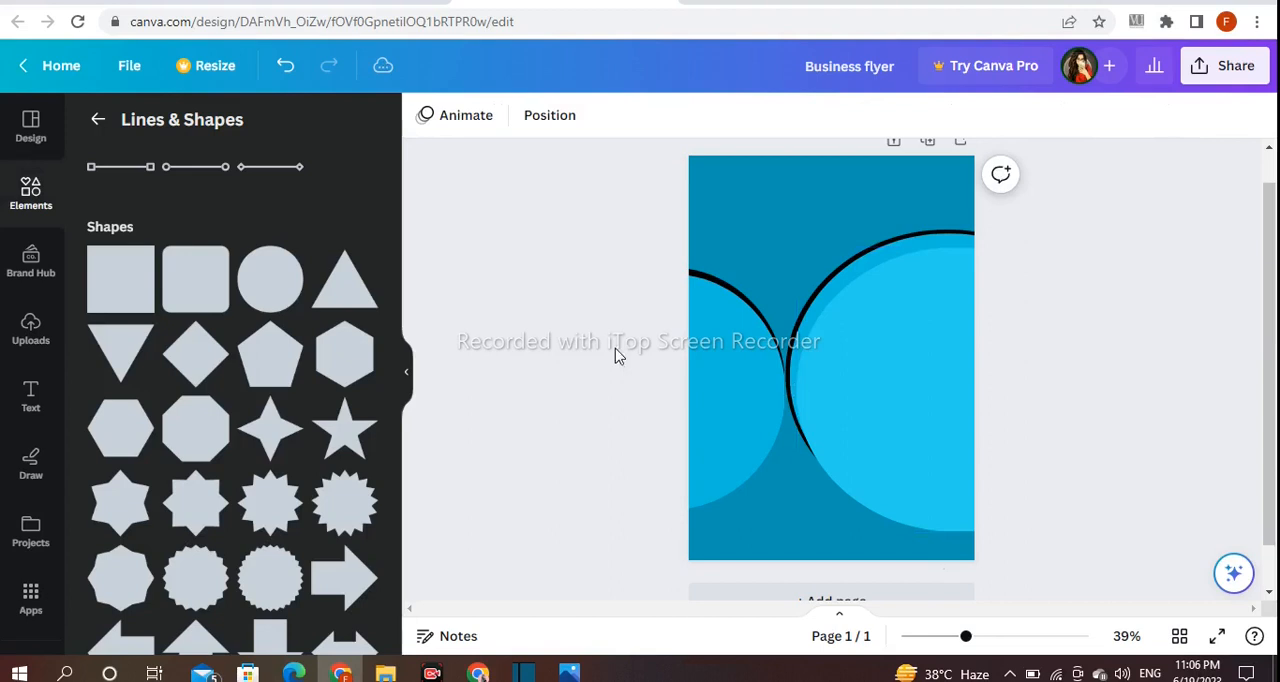
# - Align the lighter copy over the large circle and shrink it slightly to leave a thin bright blue ring inside the black rim
pyautogui.moveTo(939, 380); pyautogui.dragTo(889, 340)
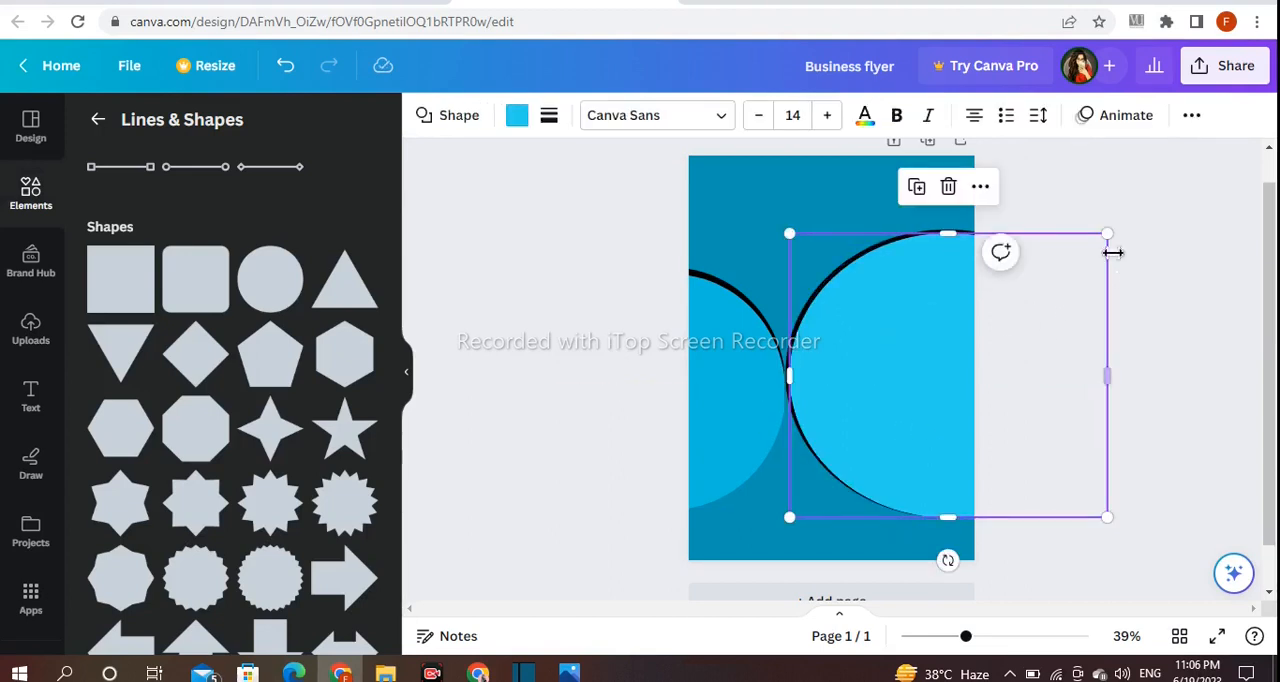
pyautogui.moveTo(1108, 240); pyautogui.dragTo(1103, 246)
pyautogui.moveTo(926, 323); pyautogui.dragTo(929, 311)
pyautogui.click(1052, 181)
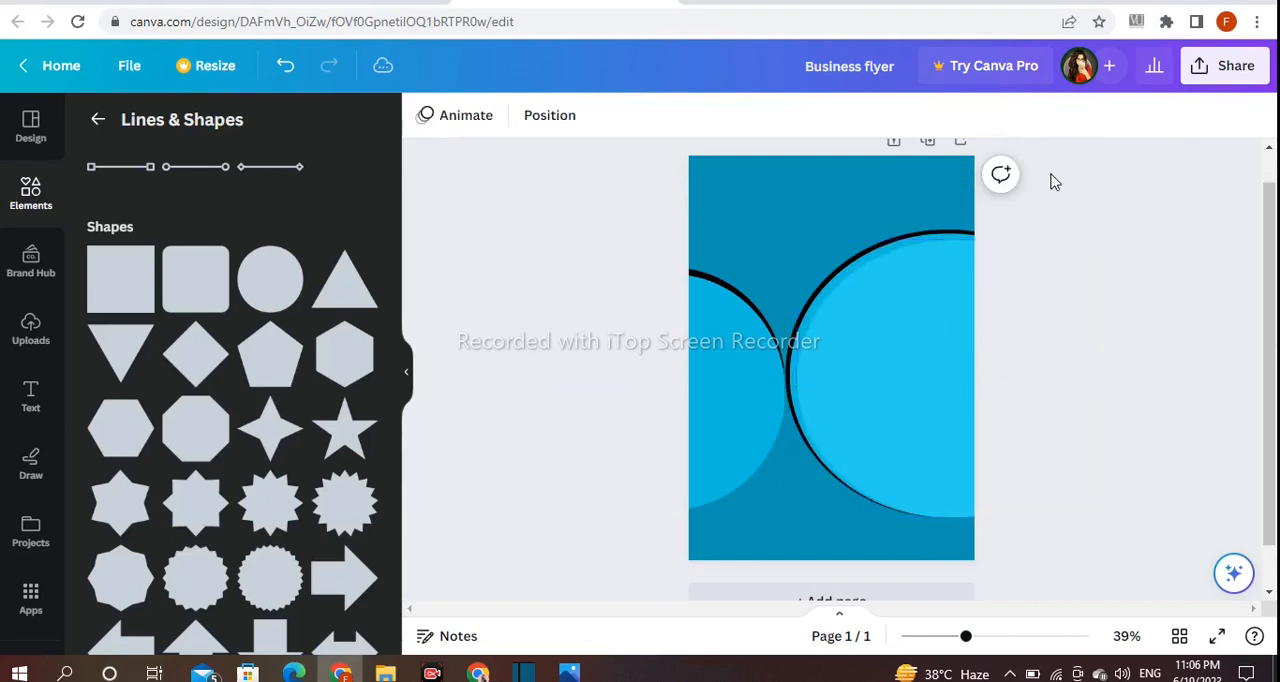
# - Lighten the innermost large circle's colour to #56DEF6
pyautogui.click(1012, 284)
pyautogui.click(517, 115)
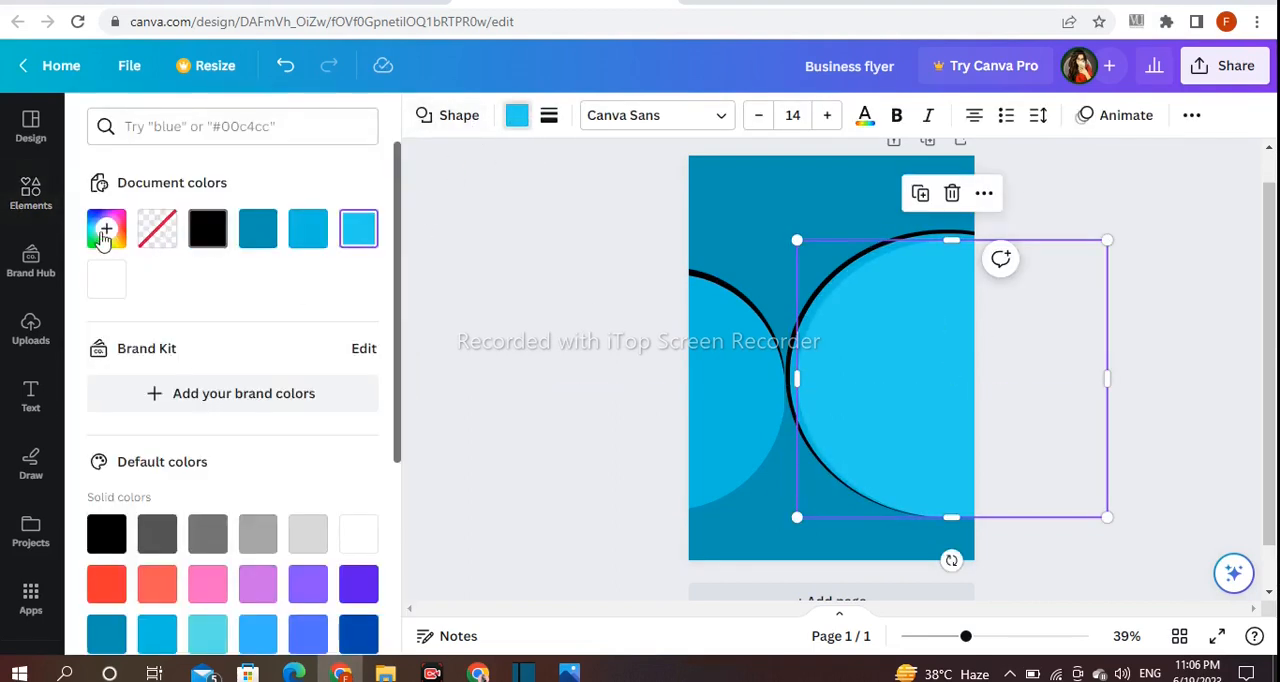
pyautogui.click(107, 228)
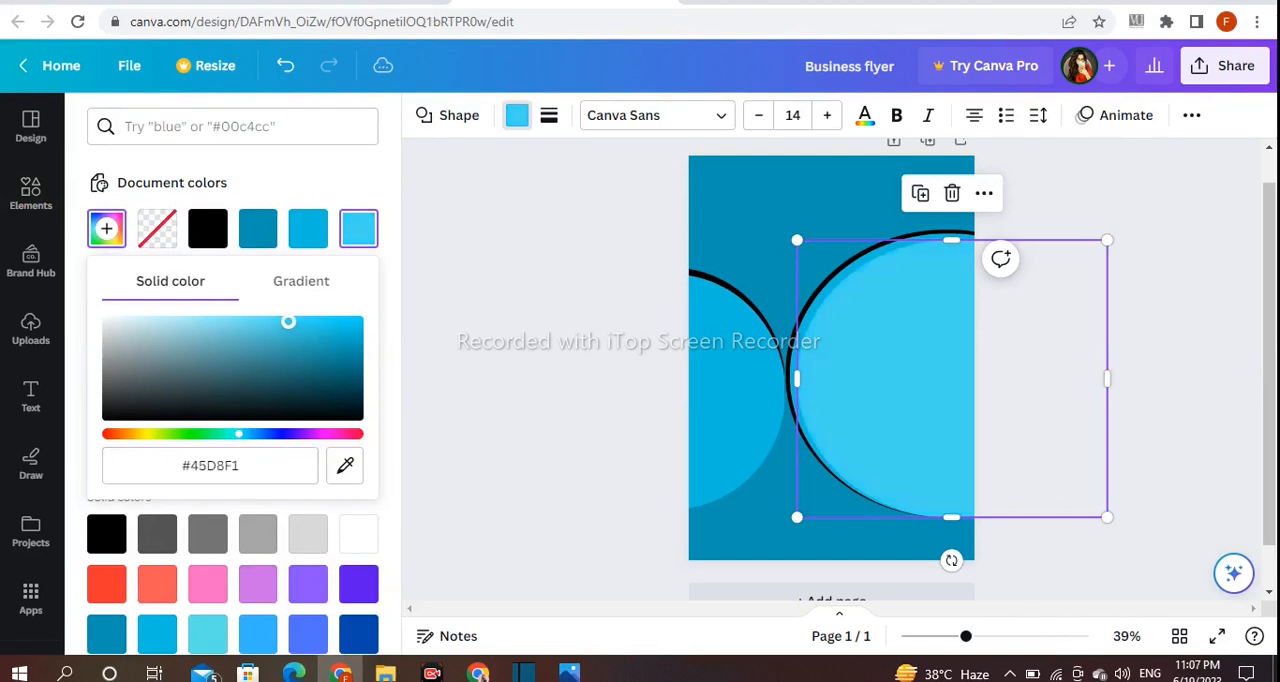
pyautogui.click(532, 272)
# - Duplicate the smaller bright blue circle, recolour the copy #56DEF6 and shift it outward to leave a thin bright blue ring
pyautogui.click(722, 362)
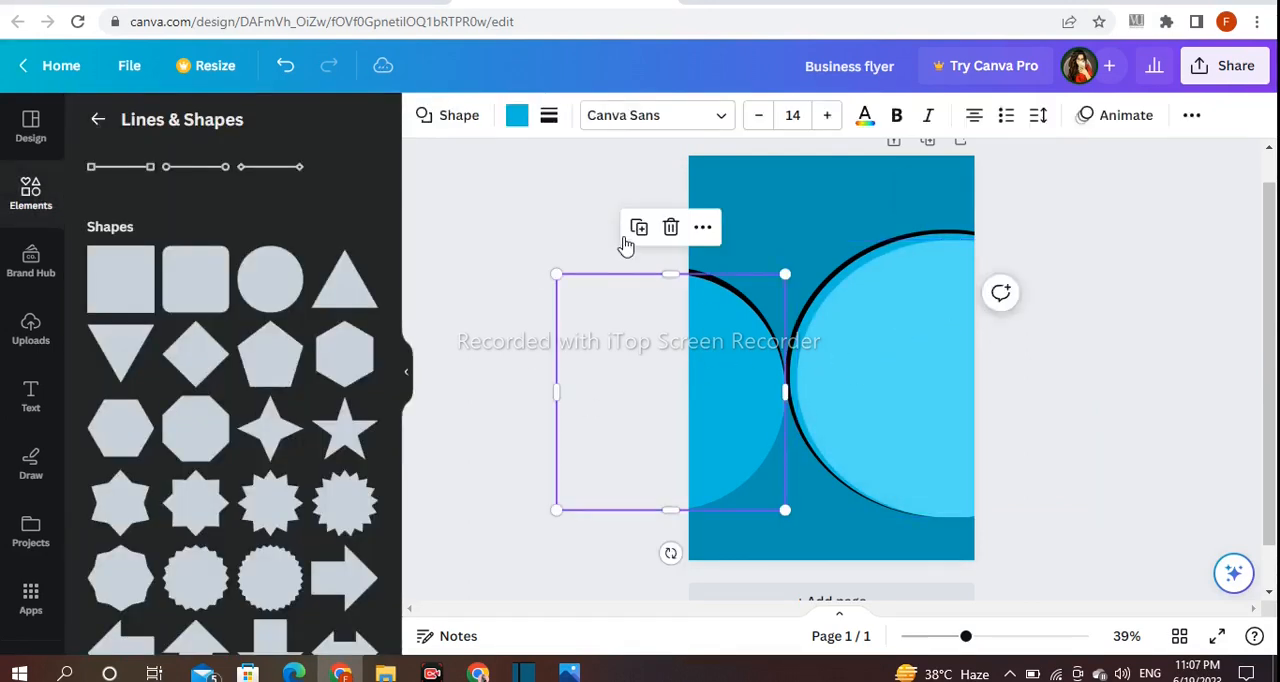
pyautogui.click(517, 118)
pyautogui.click(359, 228)
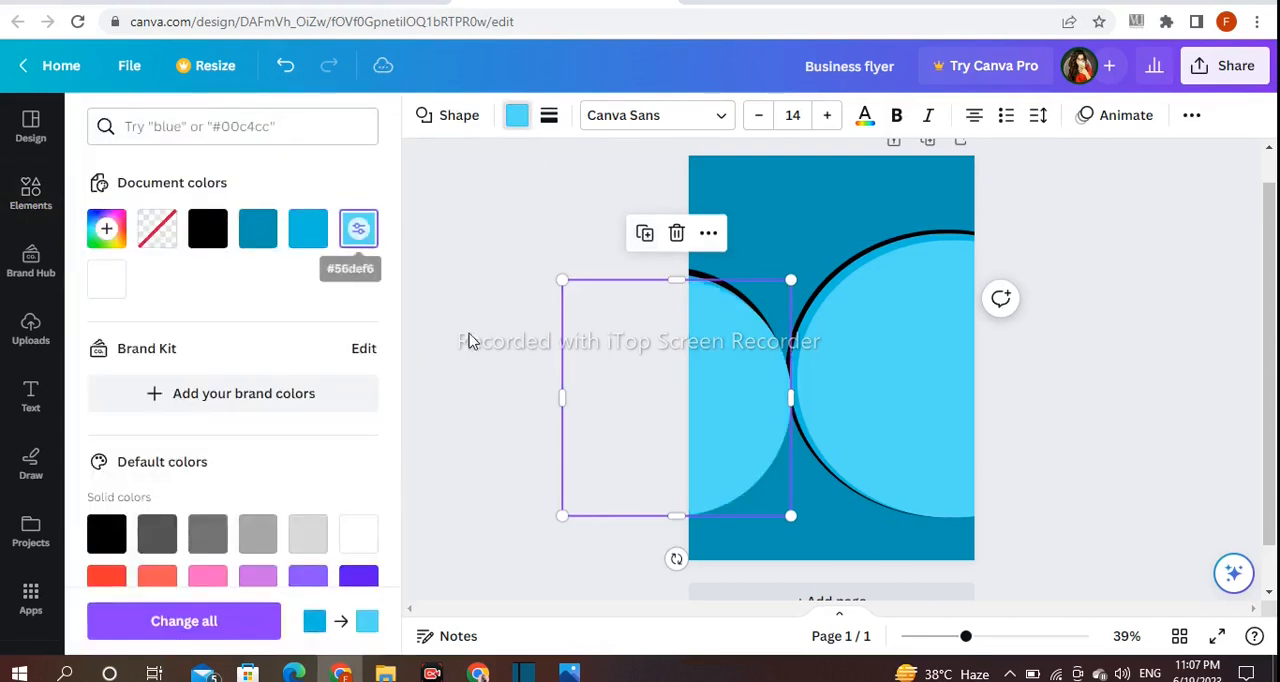
pyautogui.moveTo(726, 371); pyautogui.dragTo(713, 366)
pyautogui.click(538, 300)
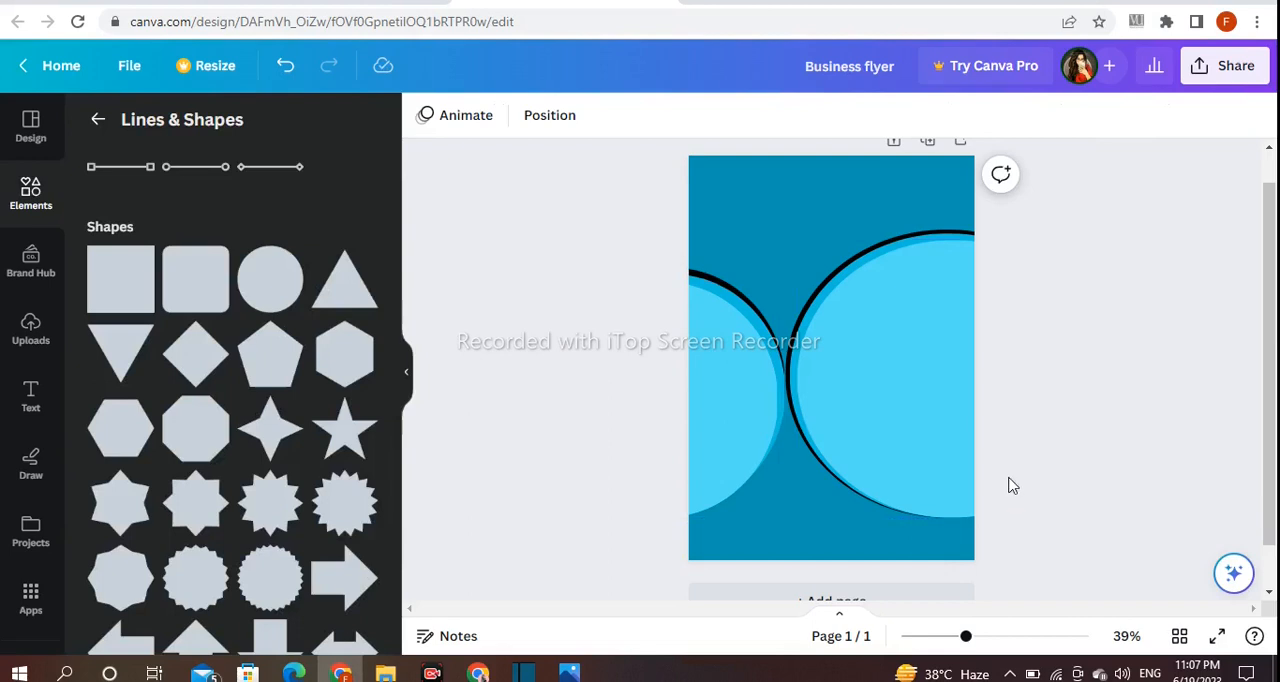
# - Duplicate the innermost large circle, recolour the copy white and move it over the original
pyautogui.click(931, 407)
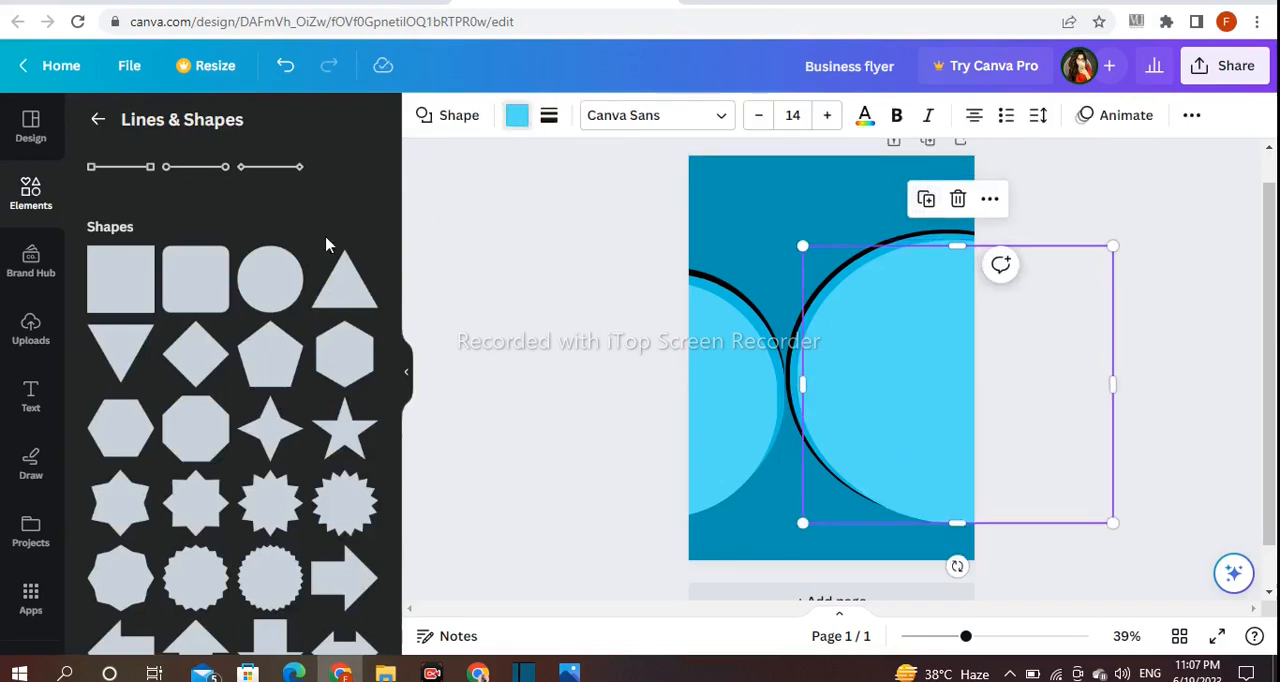
pyautogui.scroll(-2, 355, 362)
pyautogui.click(359, 350)
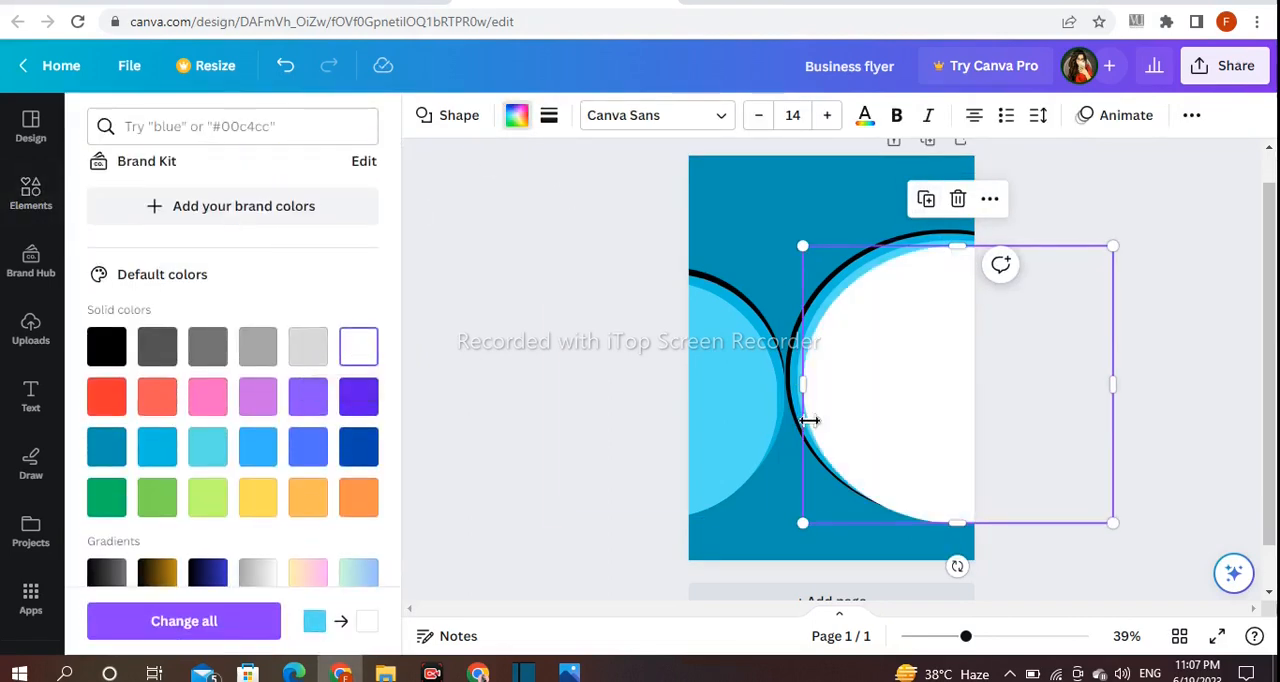
pyautogui.moveTo(870, 405); pyautogui.dragTo(869, 400)
pyautogui.click(1039, 225)
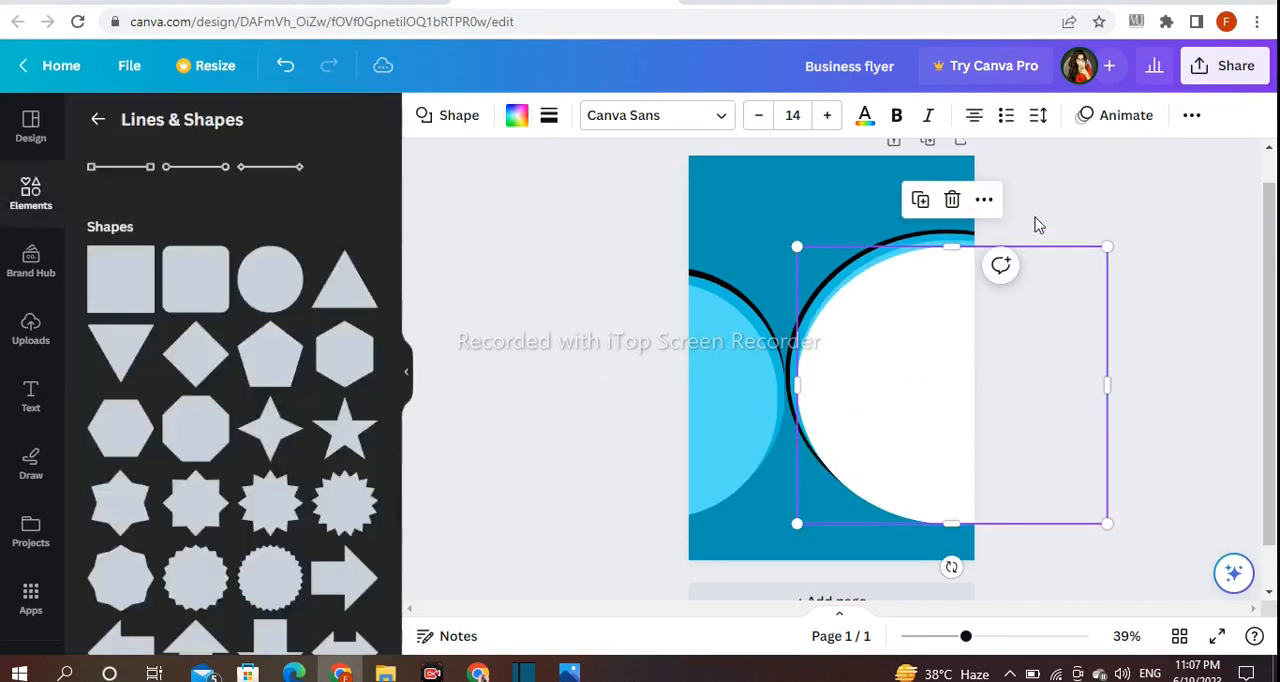
# - Shrink the large white circle slightly and reposition it to leave a light blue ring around it
pyautogui.click(889, 354)
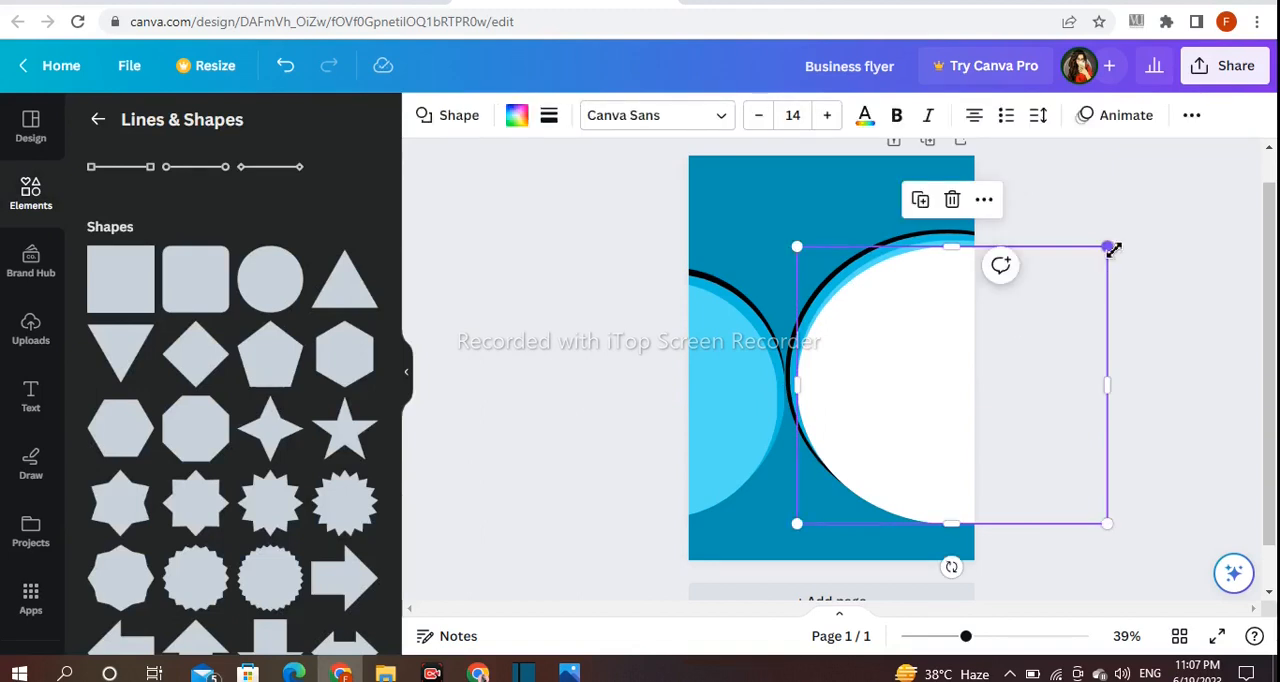
pyautogui.moveTo(1113, 249); pyautogui.dragTo(1100, 252)
pyautogui.moveTo(920, 334); pyautogui.dragTo(925, 322)
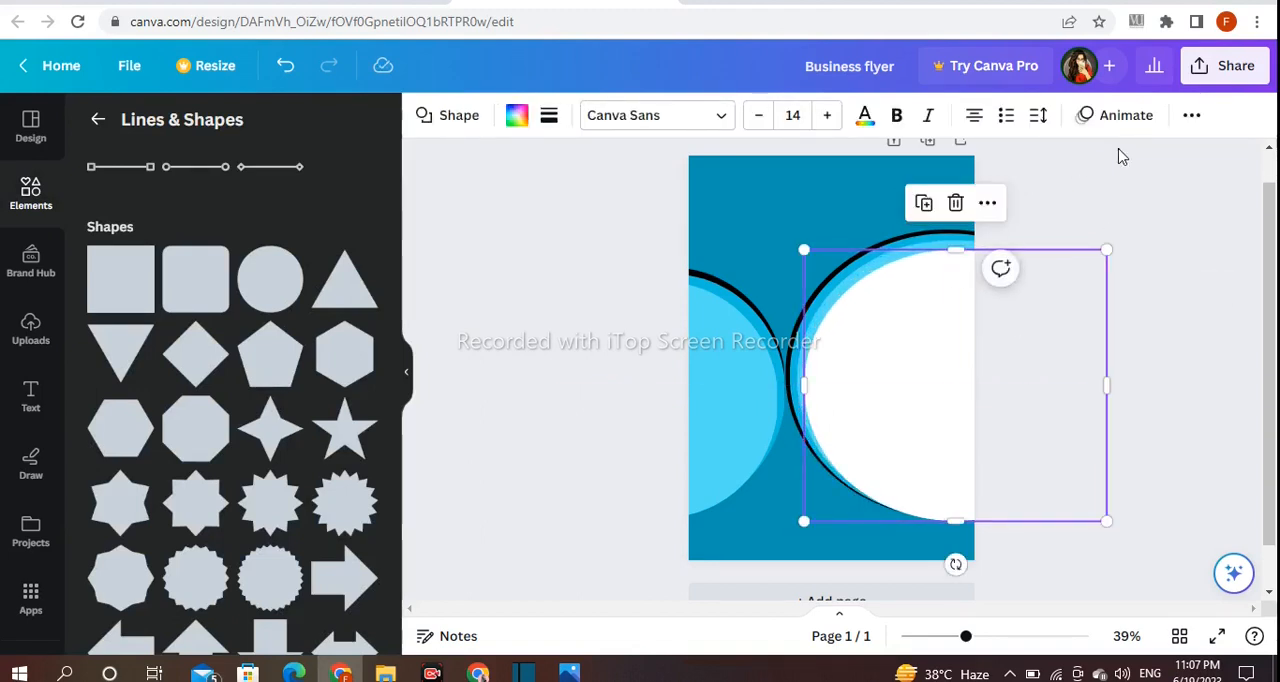
pyautogui.click(1110, 152)
# - Duplicate the smaller light blue circle, recolour the copy white and shift it outward to leave a light blue ring
pyautogui.click(694, 349)
pyautogui.click(517, 115)
pyautogui.scroll(-2, 320, 400)
pyautogui.click(357, 346)
pyautogui.moveTo(709, 400); pyautogui.dragTo(691, 391)
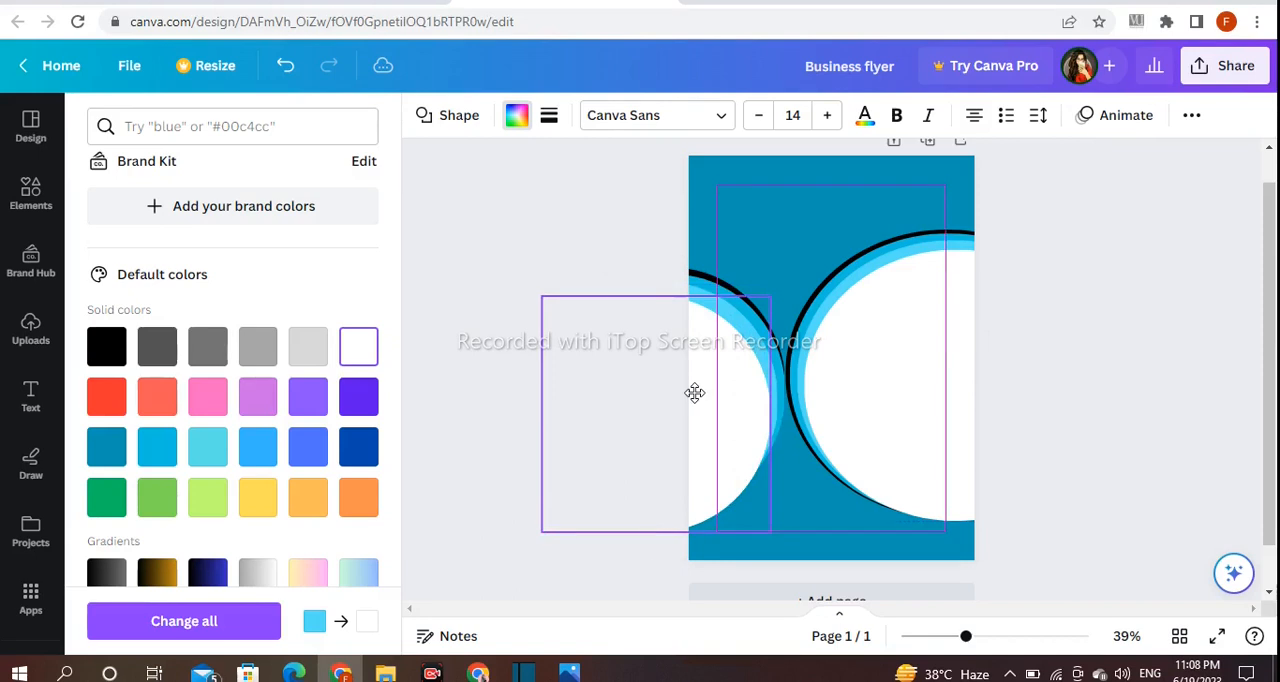
pyautogui.click(564, 274)
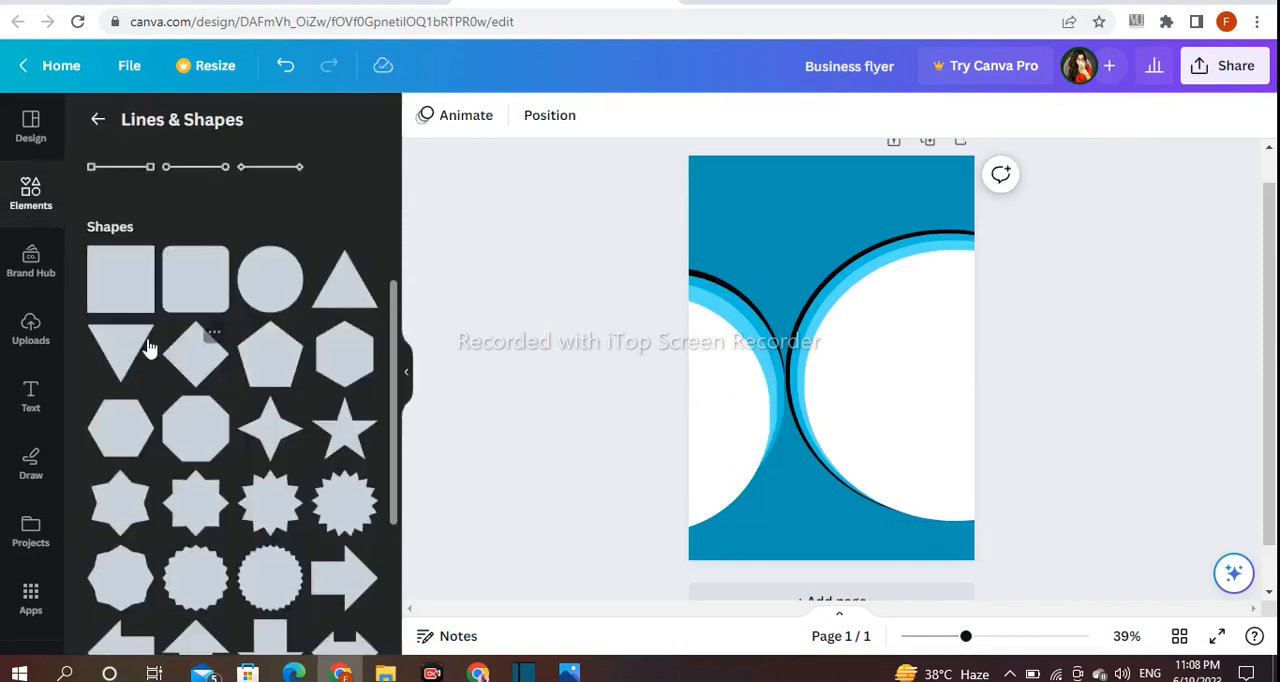
# - Add a square across the lower half of the page, widening it past both side edges and stretching it down to the page bottom
pyautogui.click(561, 341)
pyautogui.moveTo(824, 372); pyautogui.dragTo(986, 411)
pyautogui.click(1111, 389)
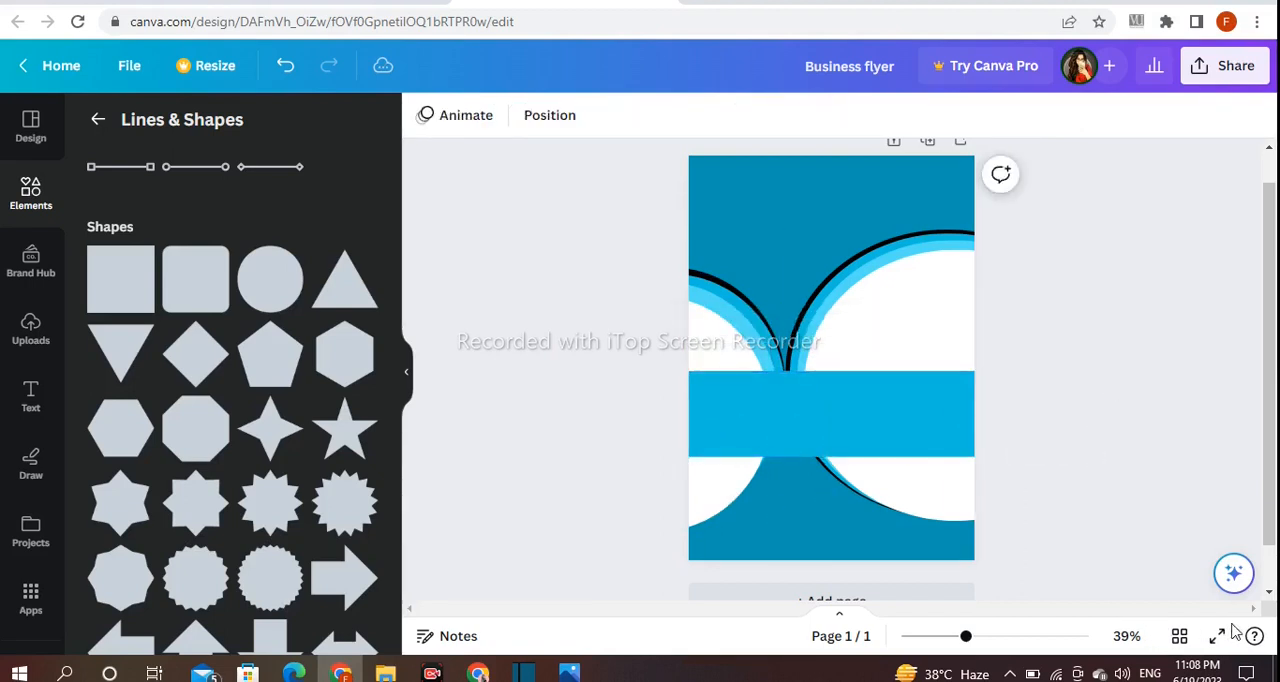
pyautogui.moveTo(965, 636); pyautogui.dragTo(993, 640)
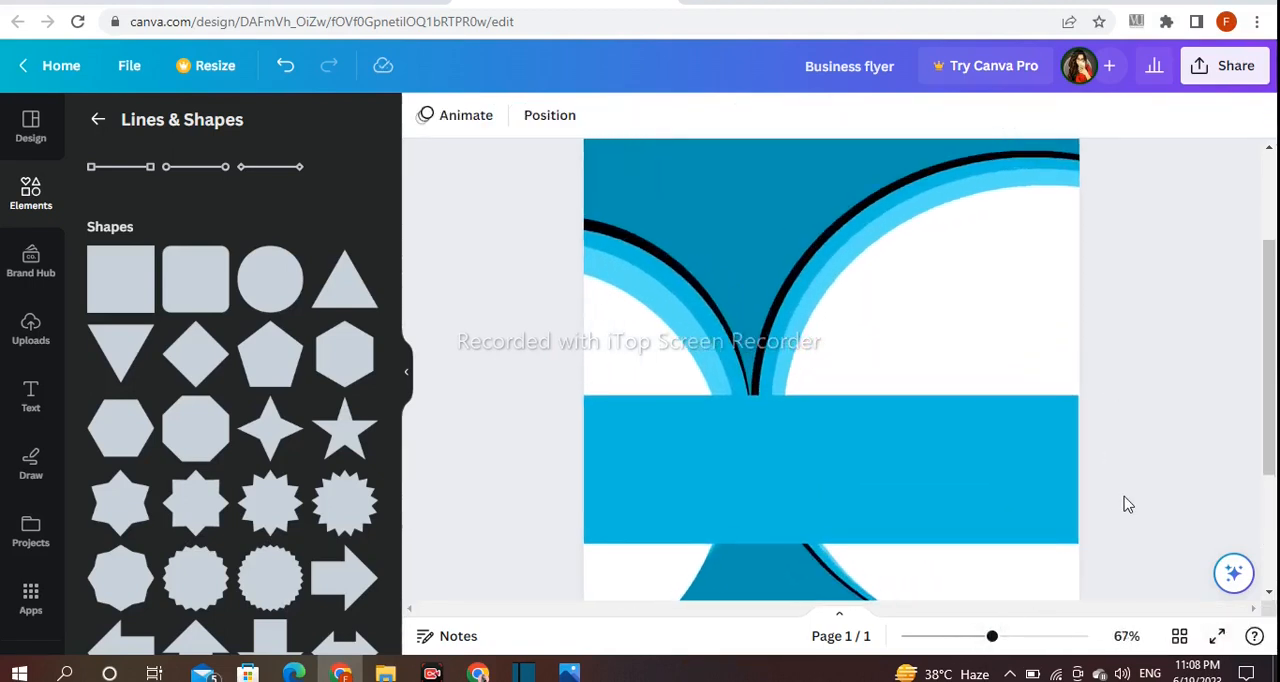
pyautogui.scroll(-2, 1090, 440)
pyautogui.click(1072, 293)
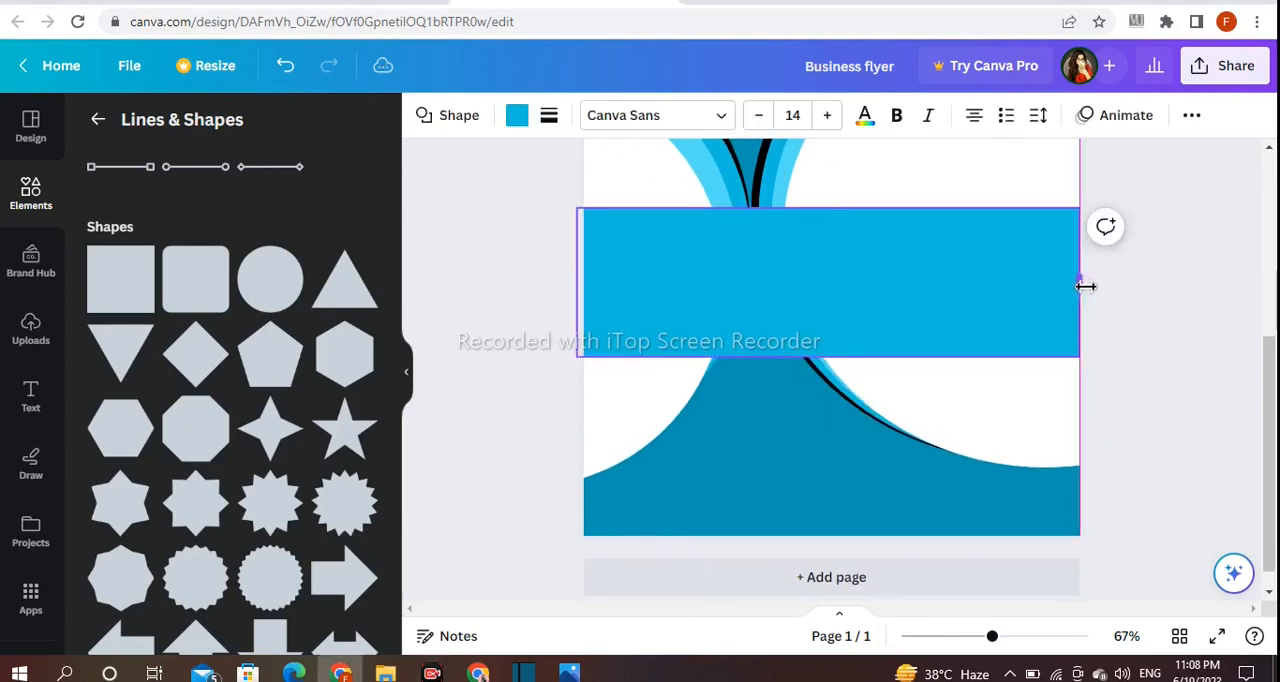
pyautogui.moveTo(837, 354); pyautogui.dragTo(828, 536)
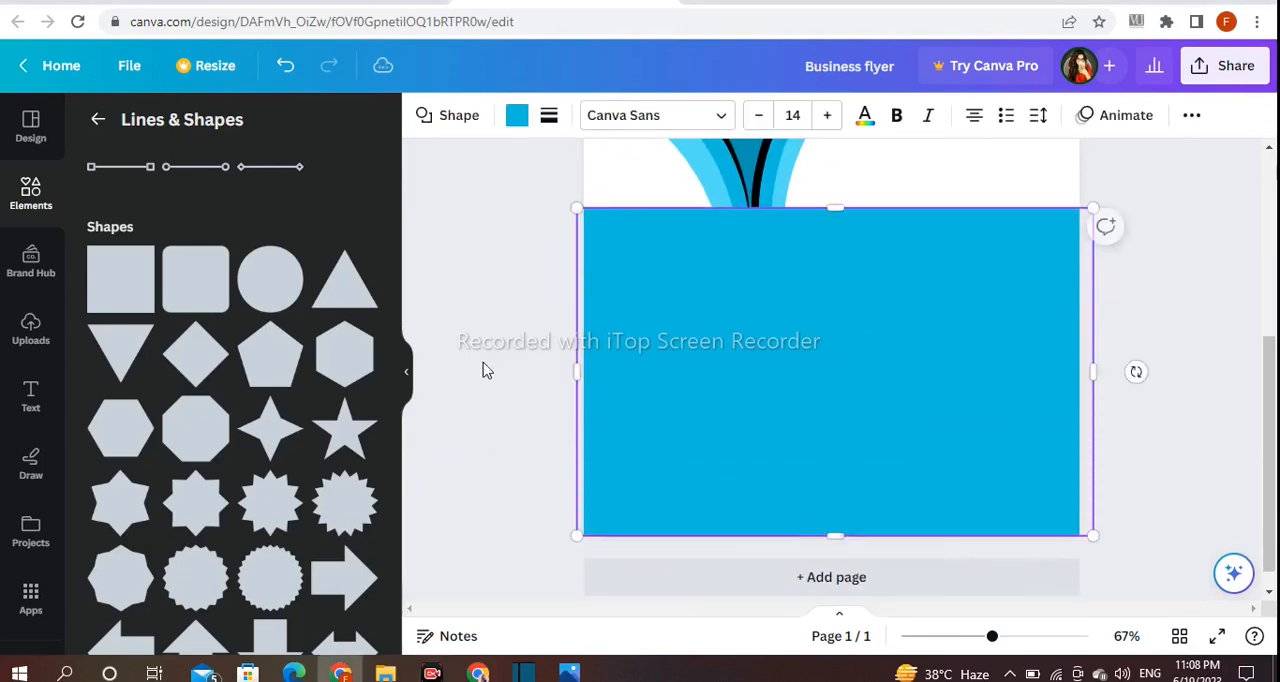
# - Recolour the rectangle white and extend it slightly past the page's bottom edge, to a height of about 142.5
pyautogui.click(515, 115)
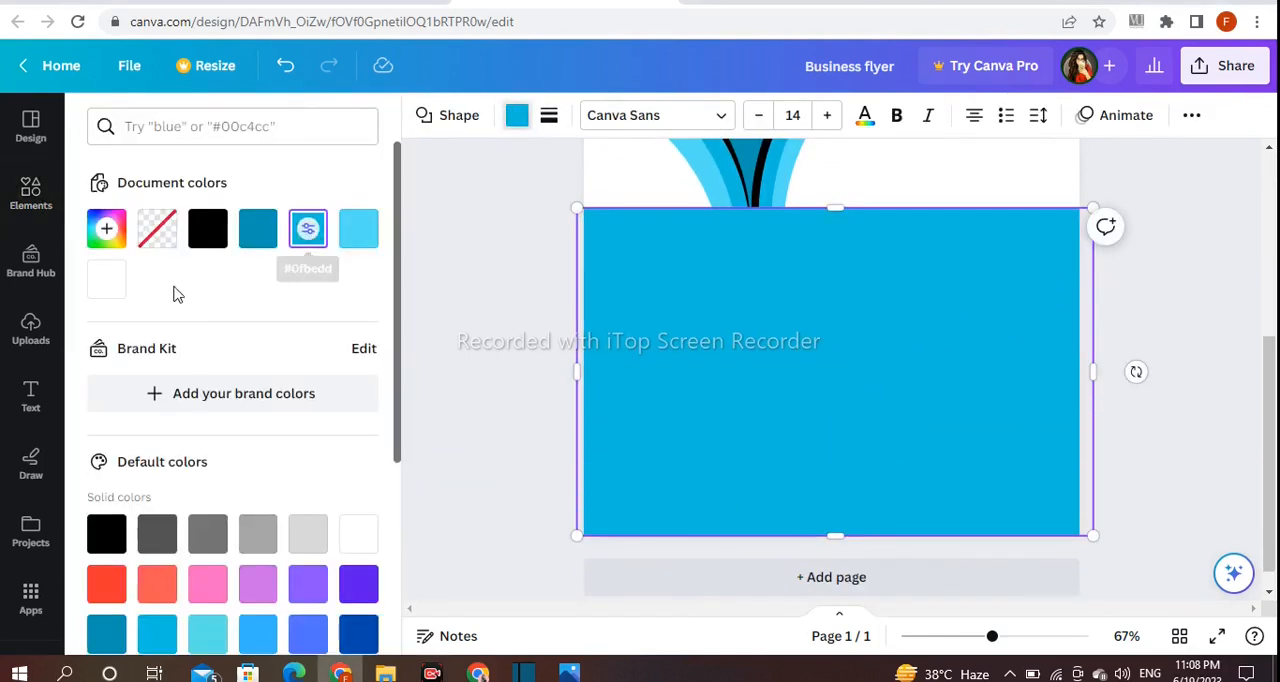
pyautogui.click(362, 534)
pyautogui.click(489, 420)
pyautogui.click(841, 532)
pyautogui.moveTo(841, 532); pyautogui.dragTo(854, 540)
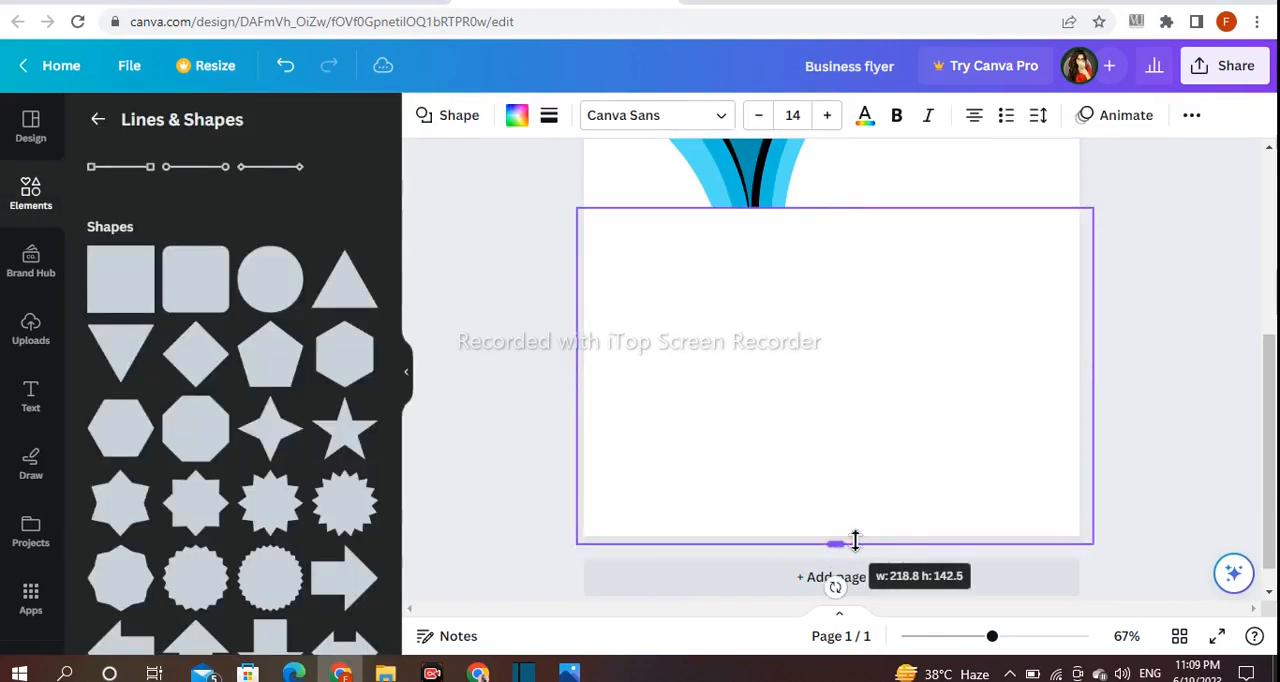
pyautogui.click(1154, 477)
# - Add a rounded square, rotate it into a diamond and position it where the two sets of circles meet
pyautogui.scroll(2, 1150, 478)
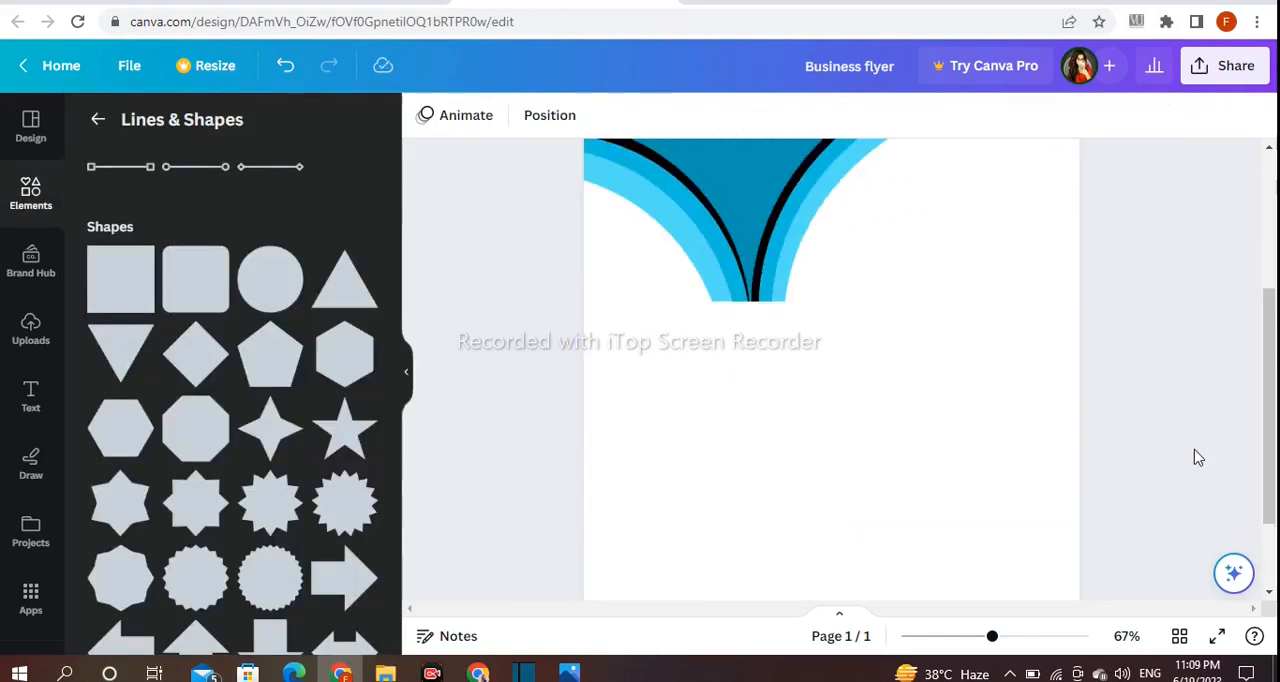
pyautogui.scroll(-1, 1194, 457)
pyautogui.scroll(1, 1194, 457)
pyautogui.moveTo(993, 637); pyautogui.dragTo(982, 637)
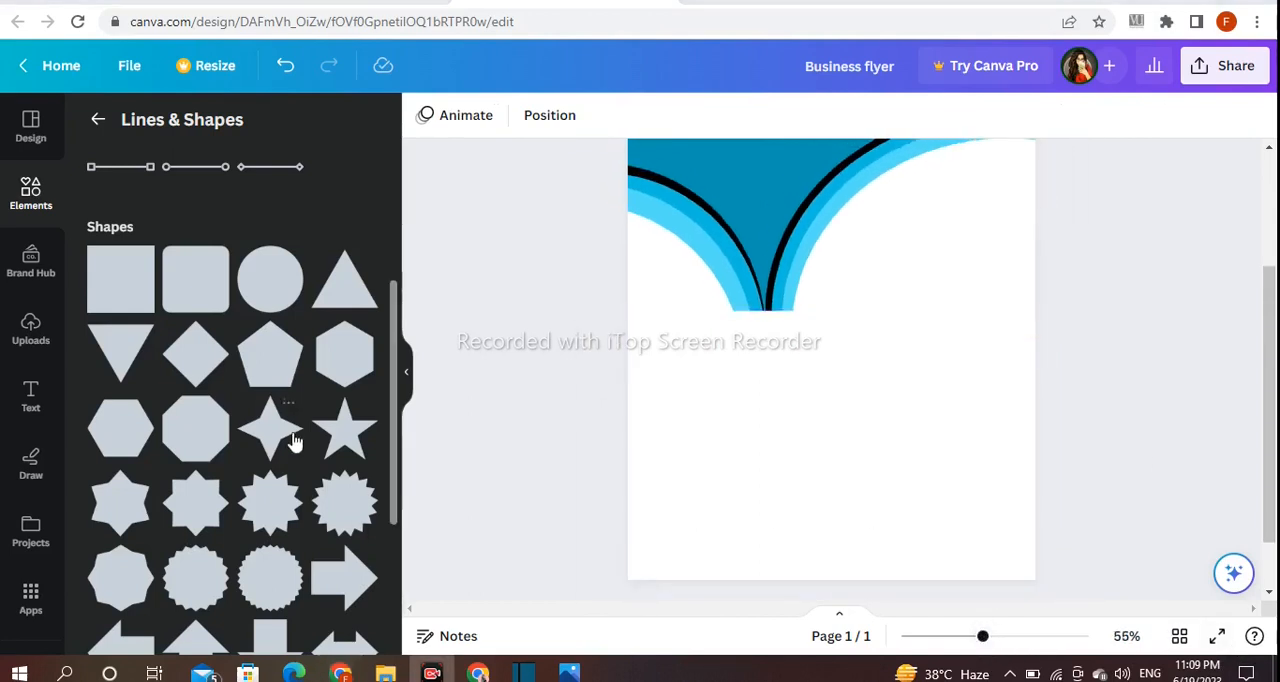
pyautogui.click(205, 300)
pyautogui.moveTo(832, 397); pyautogui.dragTo(703, 371)
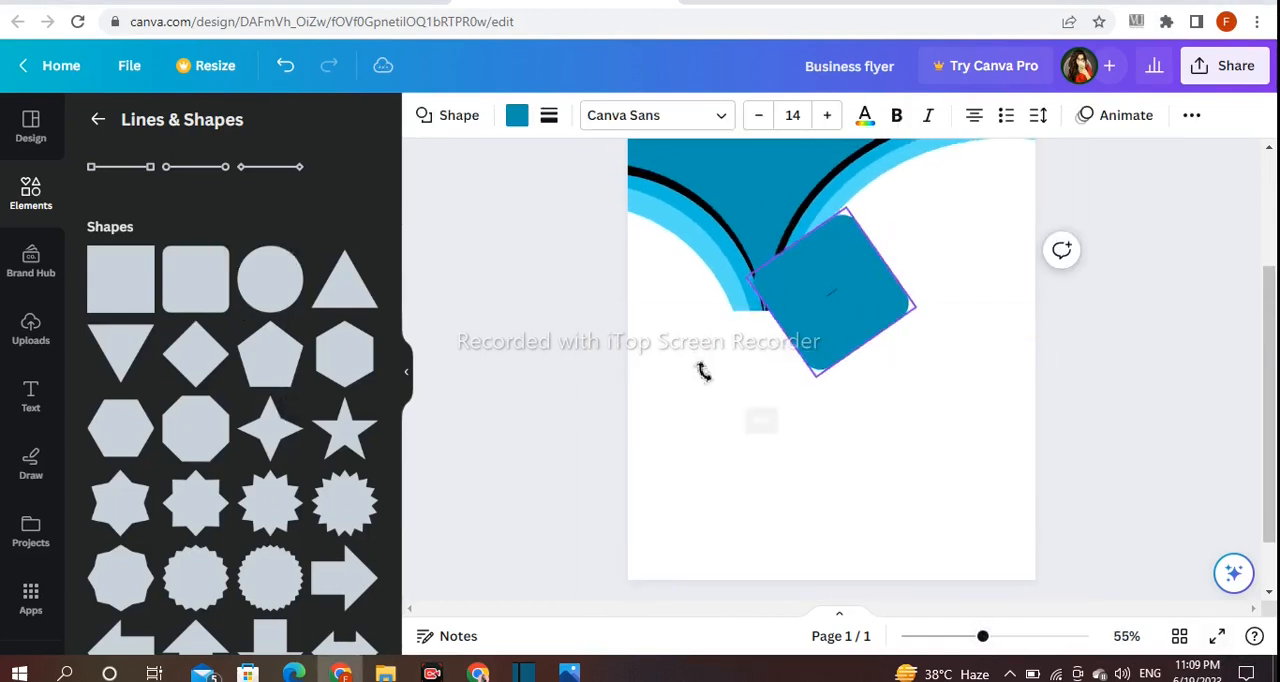
pyautogui.moveTo(831, 299); pyautogui.dragTo(752, 341)
pyautogui.moveTo(658, 378); pyautogui.dragTo(678, 412)
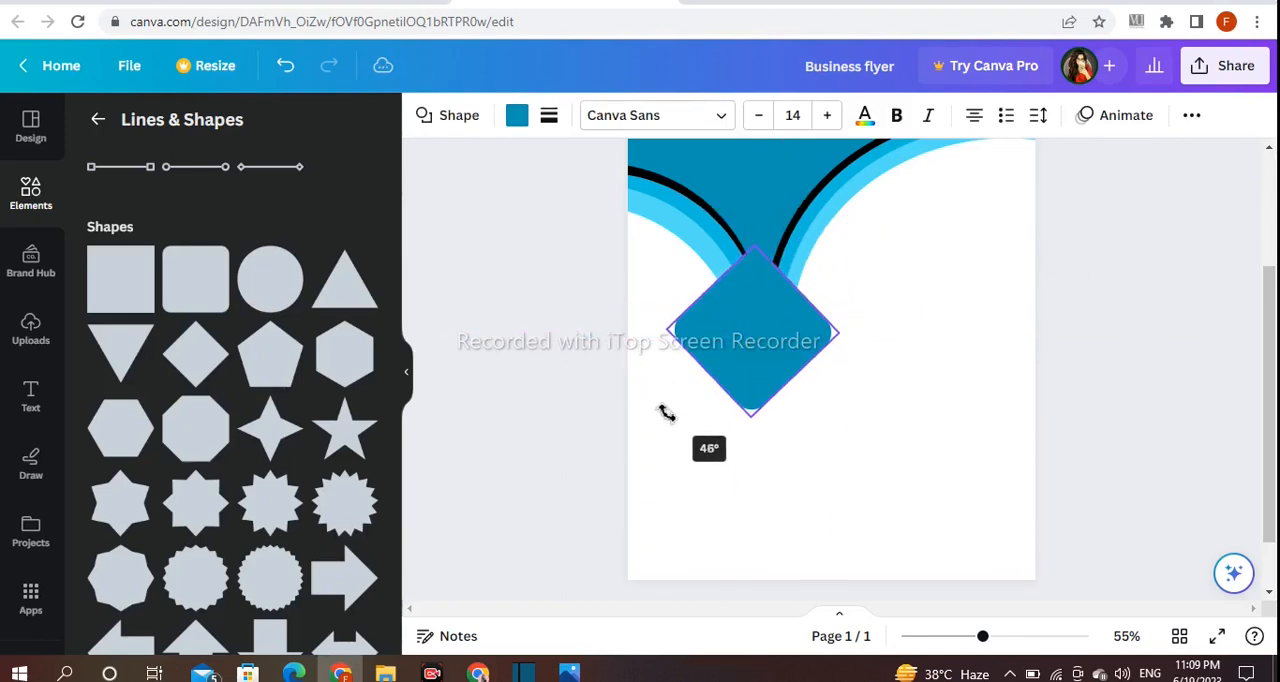
pyautogui.moveTo(668, 413); pyautogui.dragTo(667, 412)
pyautogui.click(574, 369)
pyautogui.moveTo(772, 316); pyautogui.dragTo(782, 333)
# - Try orange on the rounded diamond and settle on yellow, #ffde59
pyautogui.click(521, 122)
pyautogui.scroll(-3, 306, 374)
pyautogui.click(257, 378)
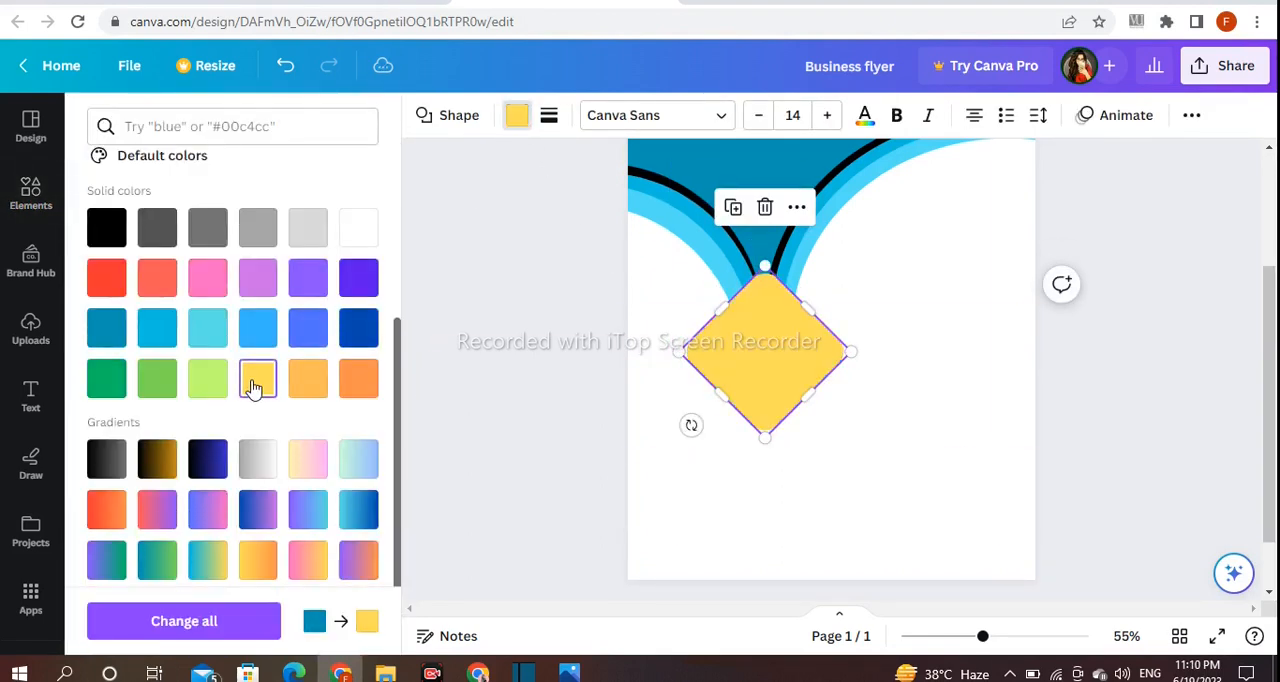
pyautogui.click(362, 381)
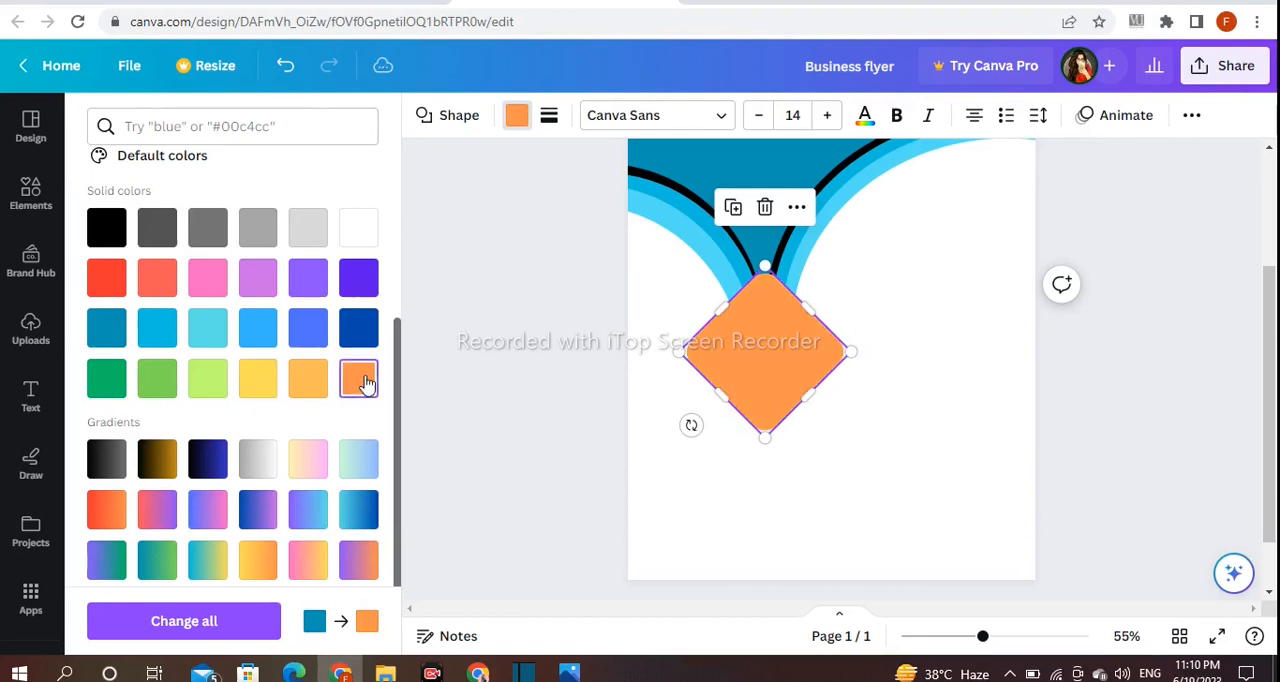
pyautogui.click(257, 380)
pyautogui.click(451, 394)
# - Enlarge the yellow diamond slightly and duplicate it twice, stacking the three diamonds with small vertical offsets
pyautogui.click(775, 288)
pyautogui.moveTo(769, 260); pyautogui.dragTo(760, 298)
pyautogui.click(591, 308)
pyautogui.click(728, 302)
pyautogui.click(739, 186)
pyautogui.moveTo(785, 375); pyautogui.dragTo(745, 372)
pyautogui.click(537, 382)
pyautogui.click(720, 389)
pyautogui.click(560, 366)
# - Recolour the front diamond a deeper, more saturated yellow
pyautogui.click(736, 338)
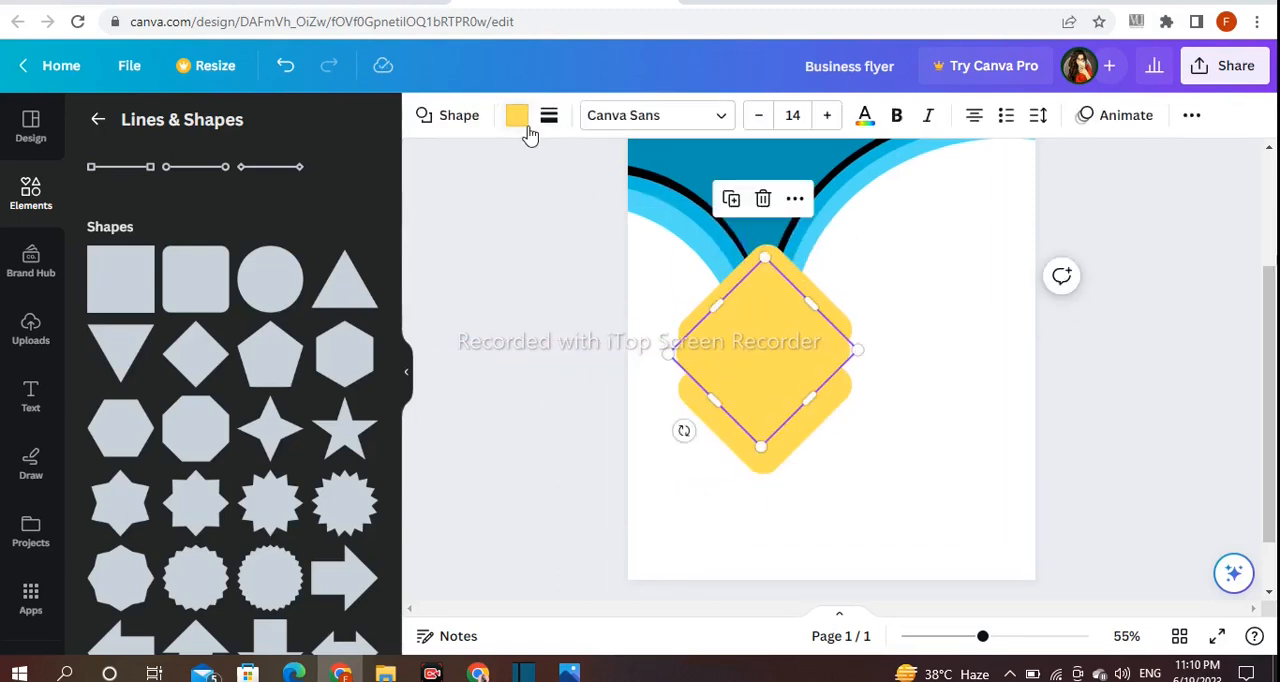
pyautogui.click(517, 115)
pyautogui.click(106, 228)
pyautogui.moveTo(272, 330)
pyautogui.mouseDown()
pyautogui.moveTo(238, 322)
pyautogui.moveTo(282, 322)
pyautogui.mouseUp()
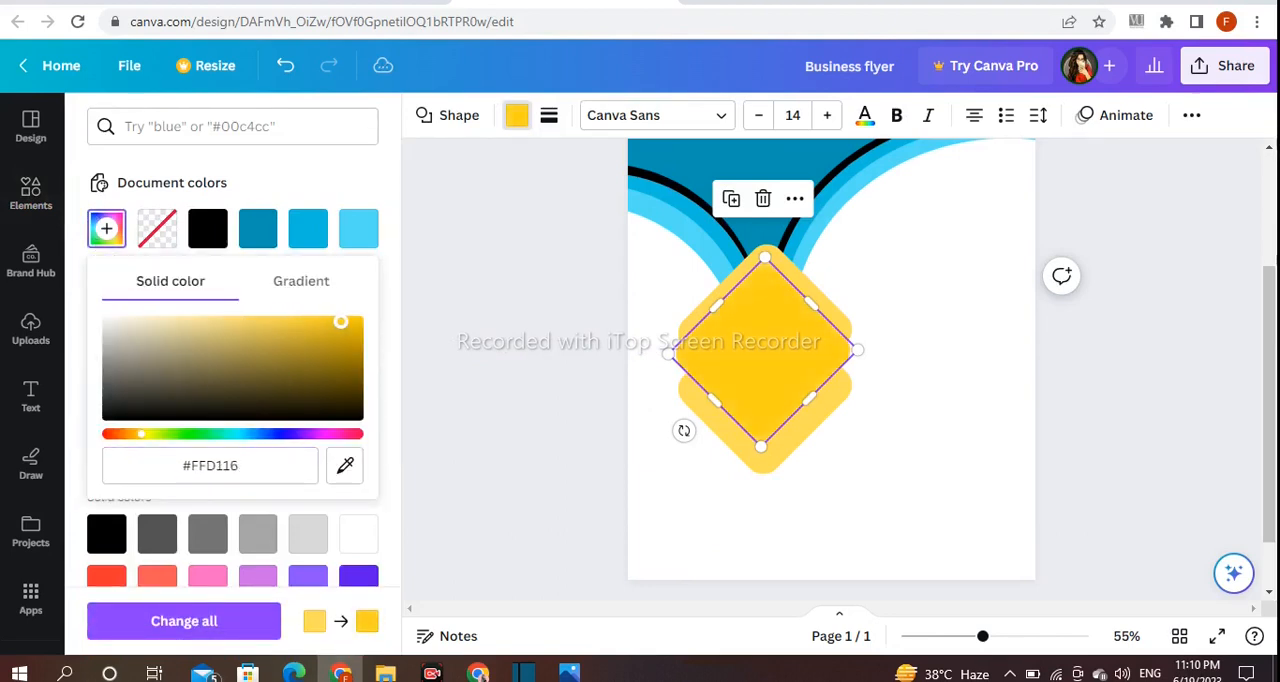
pyautogui.click(458, 322)
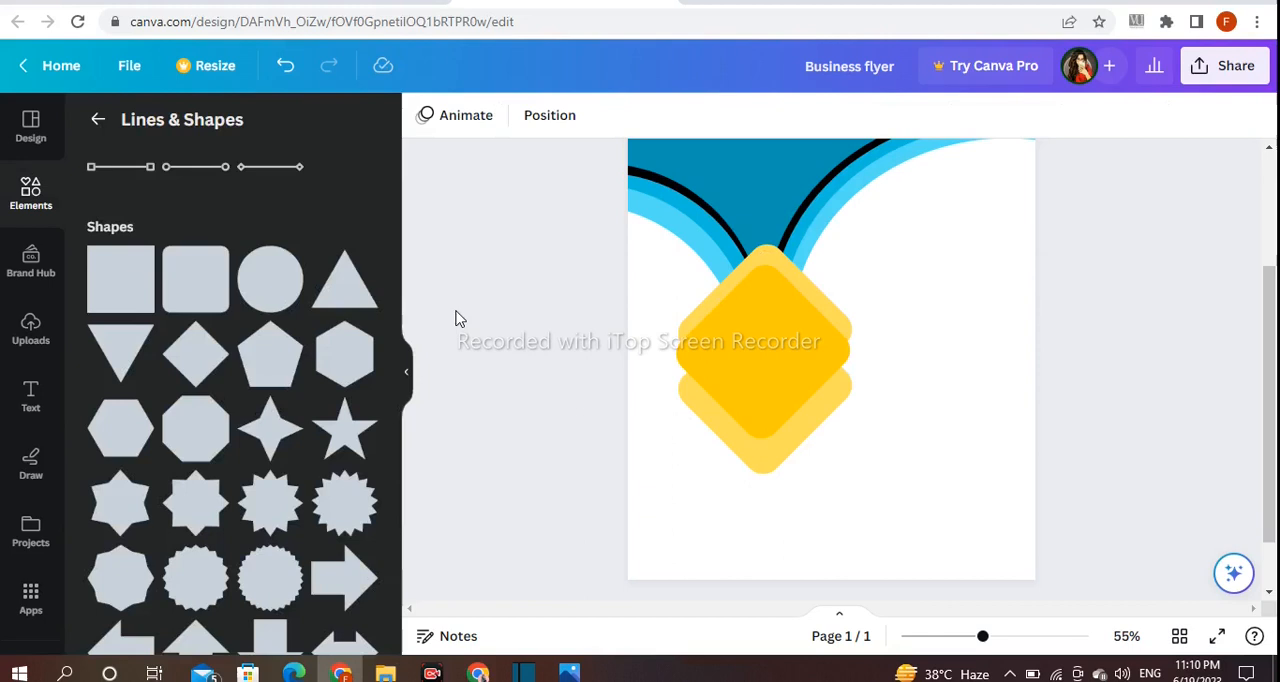
# - Centre the front diamond vertically between the other two and raise the lower yellow diamond slightly
pyautogui.click(754, 355)
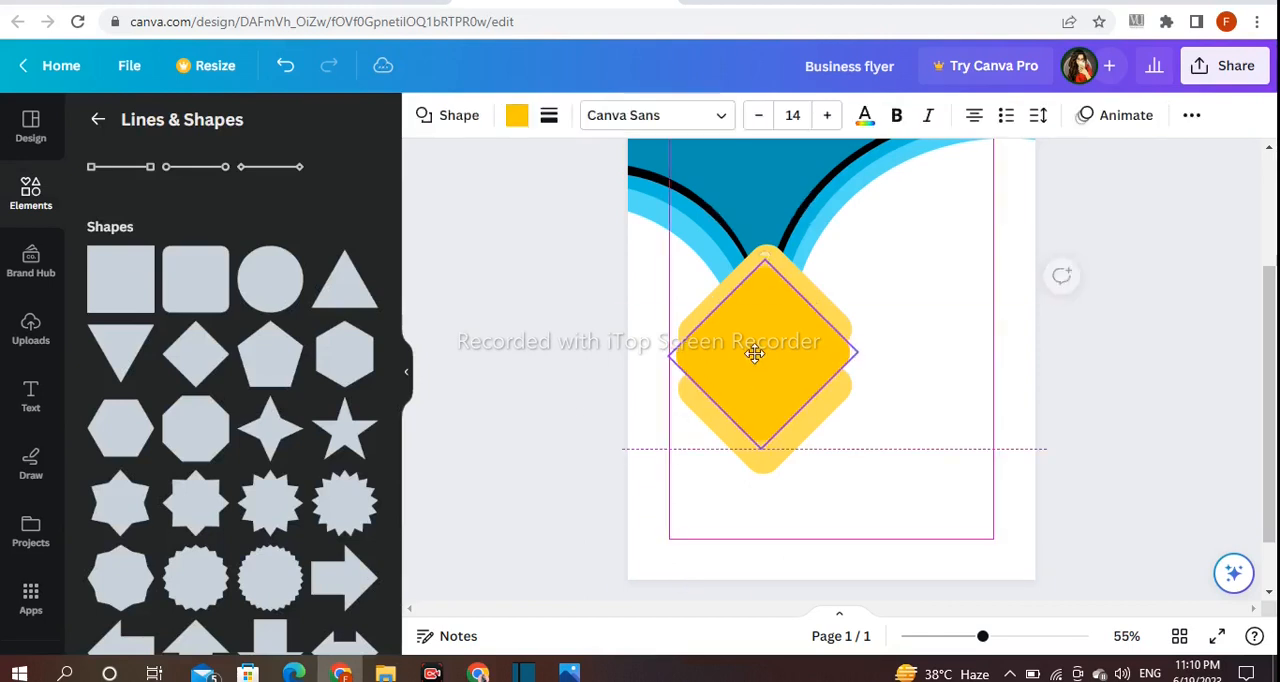
pyautogui.click(1078, 364)
pyautogui.moveTo(808, 388); pyautogui.dragTo(808, 381)
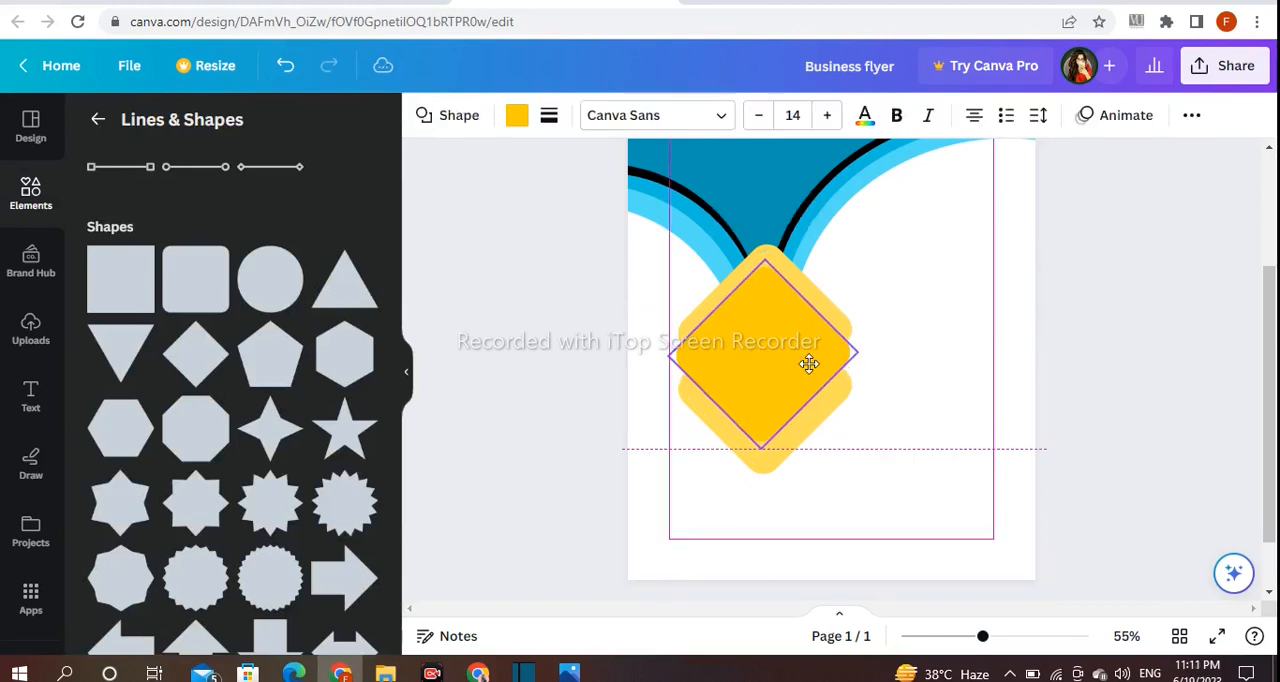
pyautogui.click(1123, 389)
pyautogui.moveTo(762, 460); pyautogui.dragTo(760, 451)
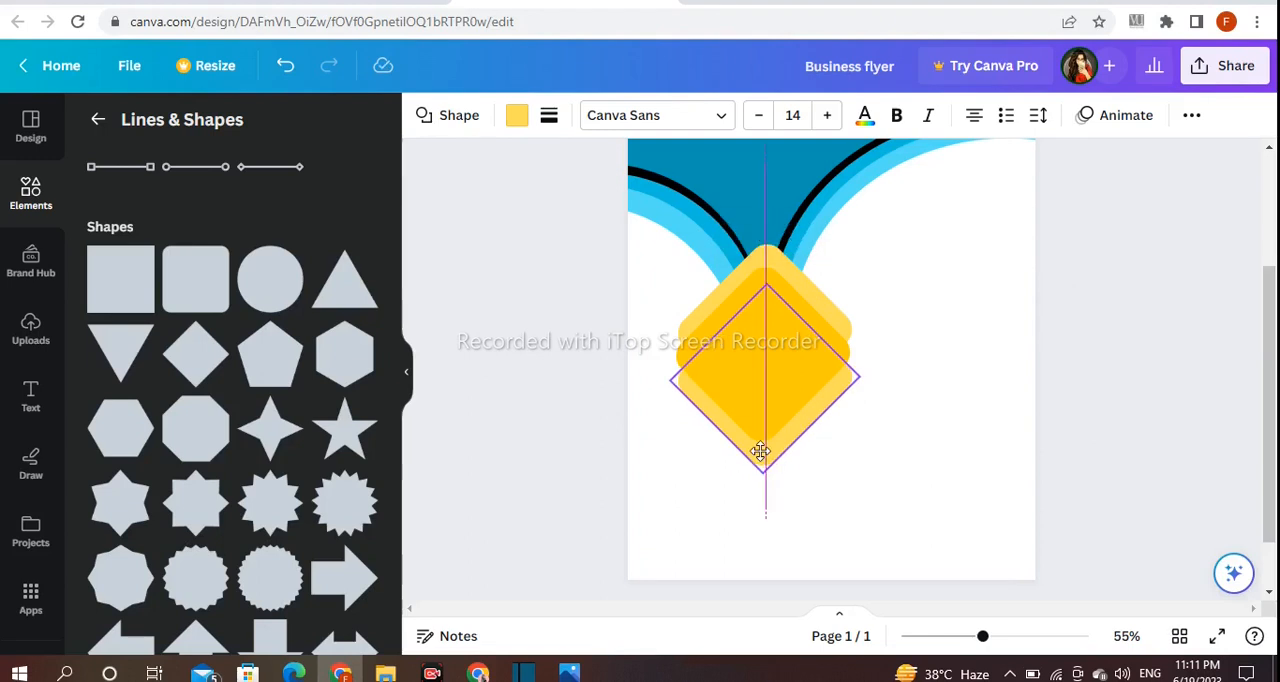
pyautogui.click(525, 416)
# - Recolour the front diamond black
pyautogui.click(740, 358)
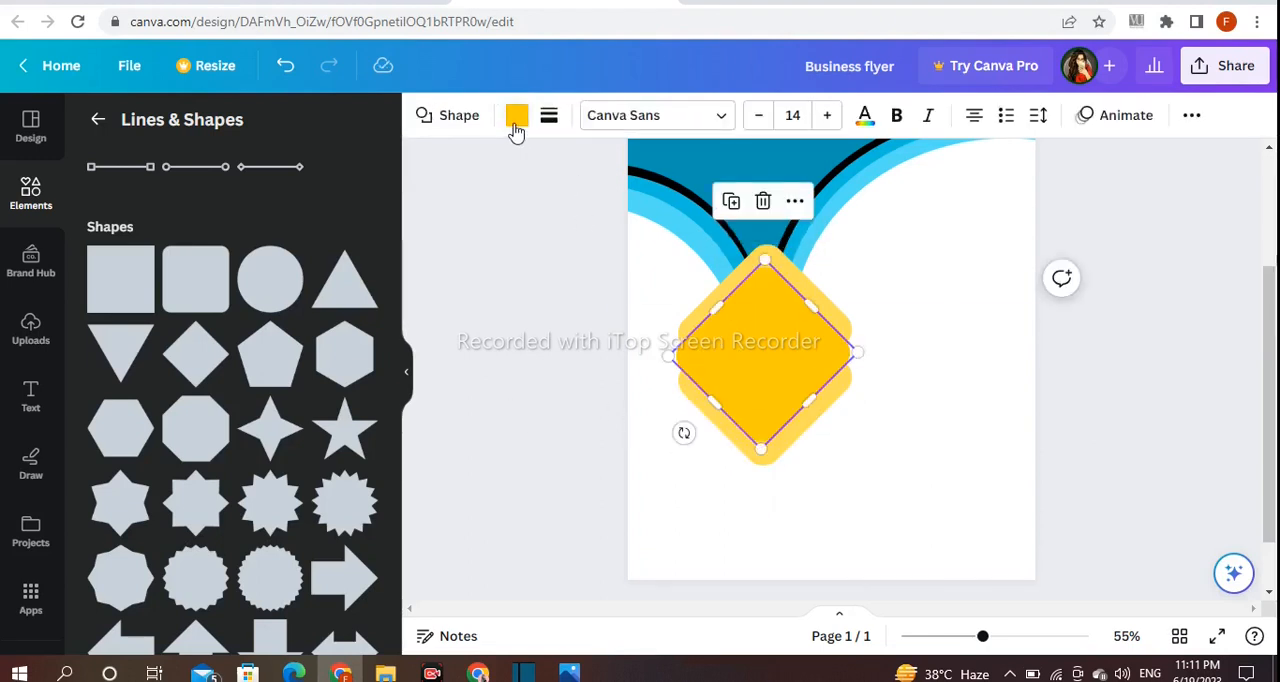
pyautogui.click(516, 117)
pyautogui.click(197, 244)
pyautogui.click(519, 353)
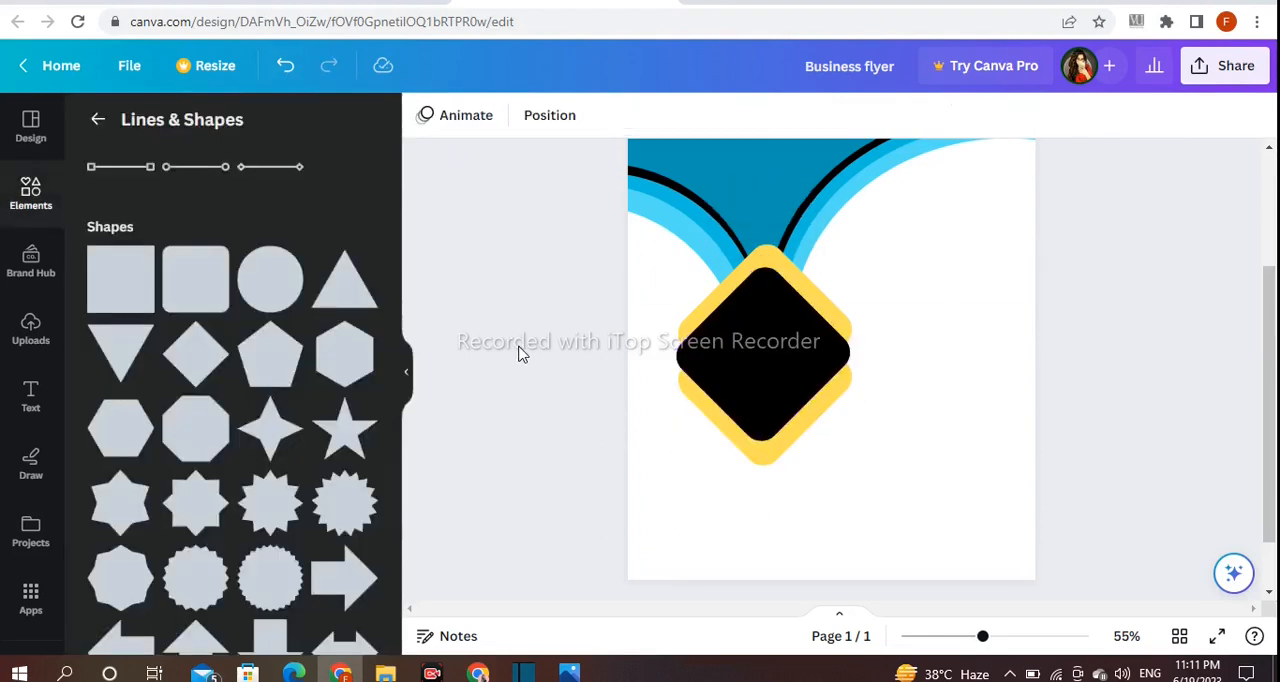
# - Add a circular picture frame, enlarge it slightly and place it over the large white circle, beside the diamonds
pyautogui.click(97, 125)
pyautogui.scroll(-5, 311, 358)
pyautogui.scroll(-6, 311, 358)
pyautogui.click(362, 218)
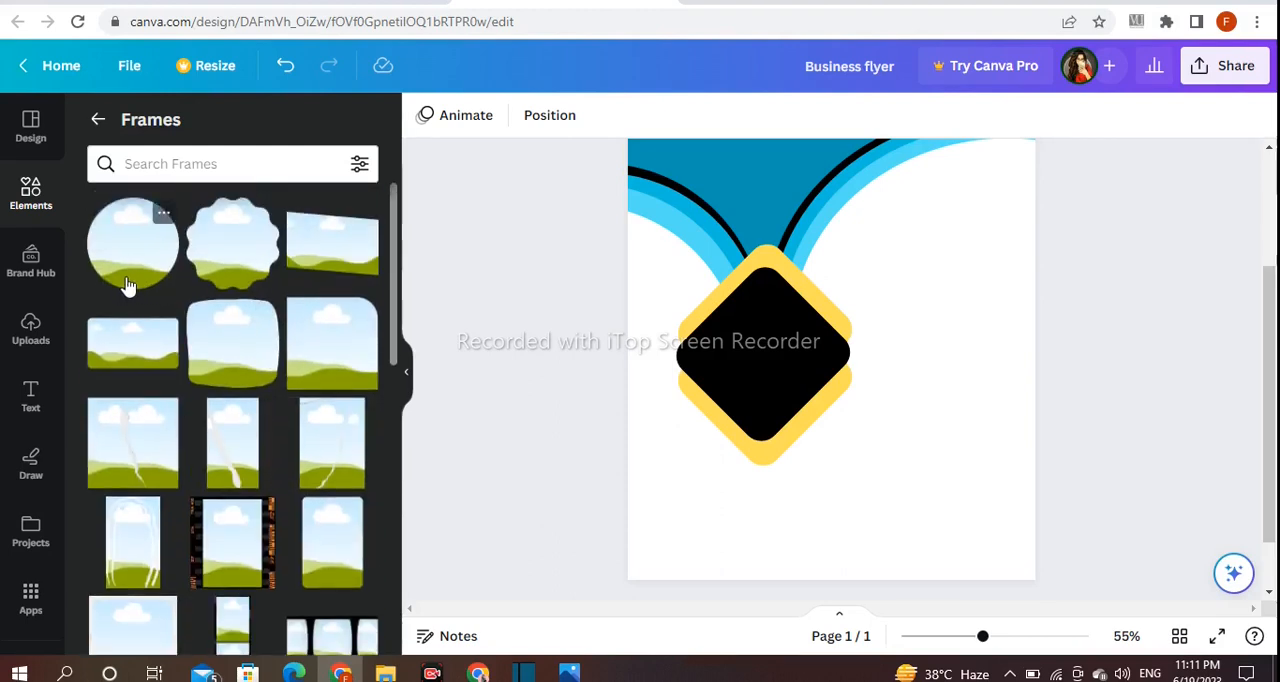
pyautogui.click(128, 286)
pyautogui.moveTo(870, 312); pyautogui.dragTo(938, 336)
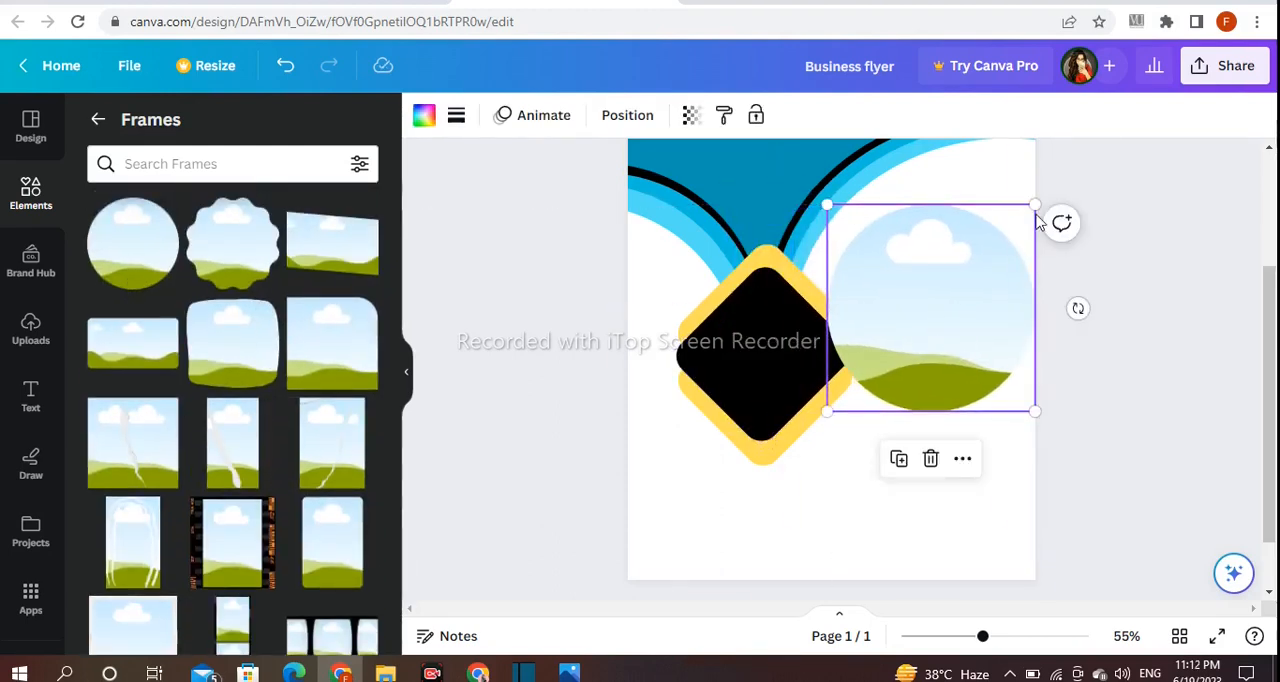
pyautogui.moveTo(1034, 204); pyautogui.dragTo(1060, 183)
pyautogui.moveTo(941, 254); pyautogui.dragTo(940, 277)
pyautogui.click(1120, 428)
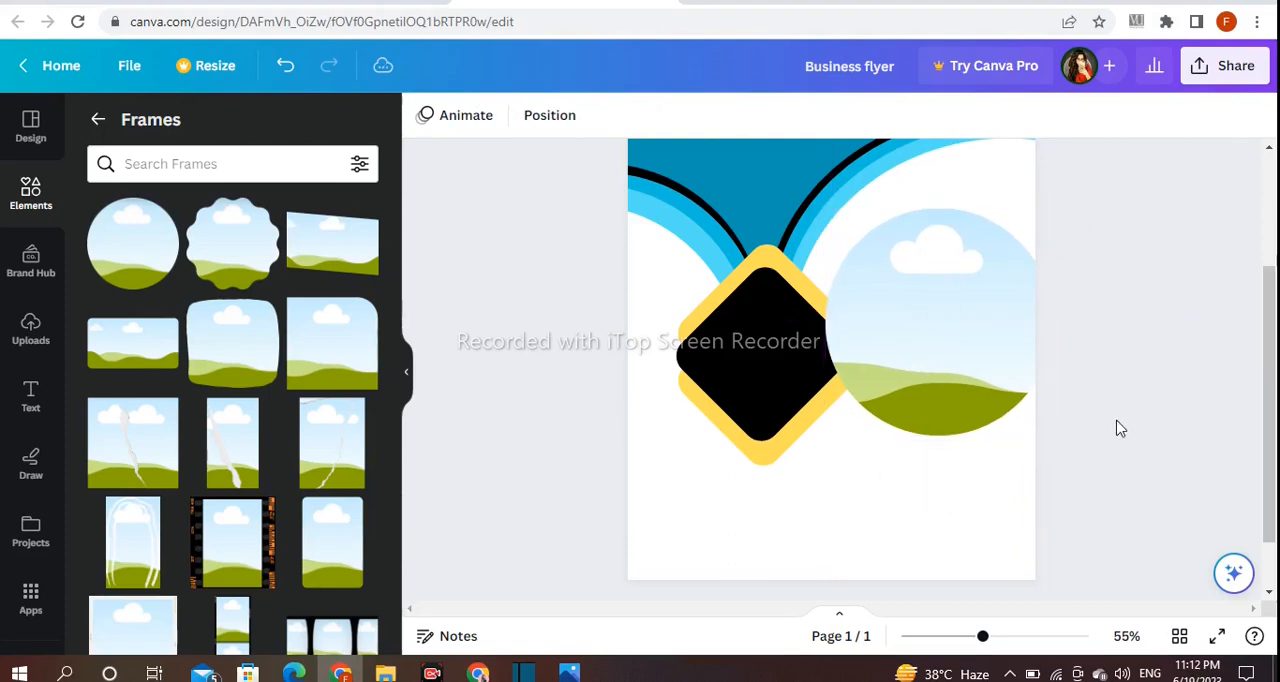
# - Send the circular frame backward three layers to place it behind the black and yellow diamonds
pyautogui.click(966, 374)
pyautogui.click(971, 480)
pyautogui.moveTo(969, 385)
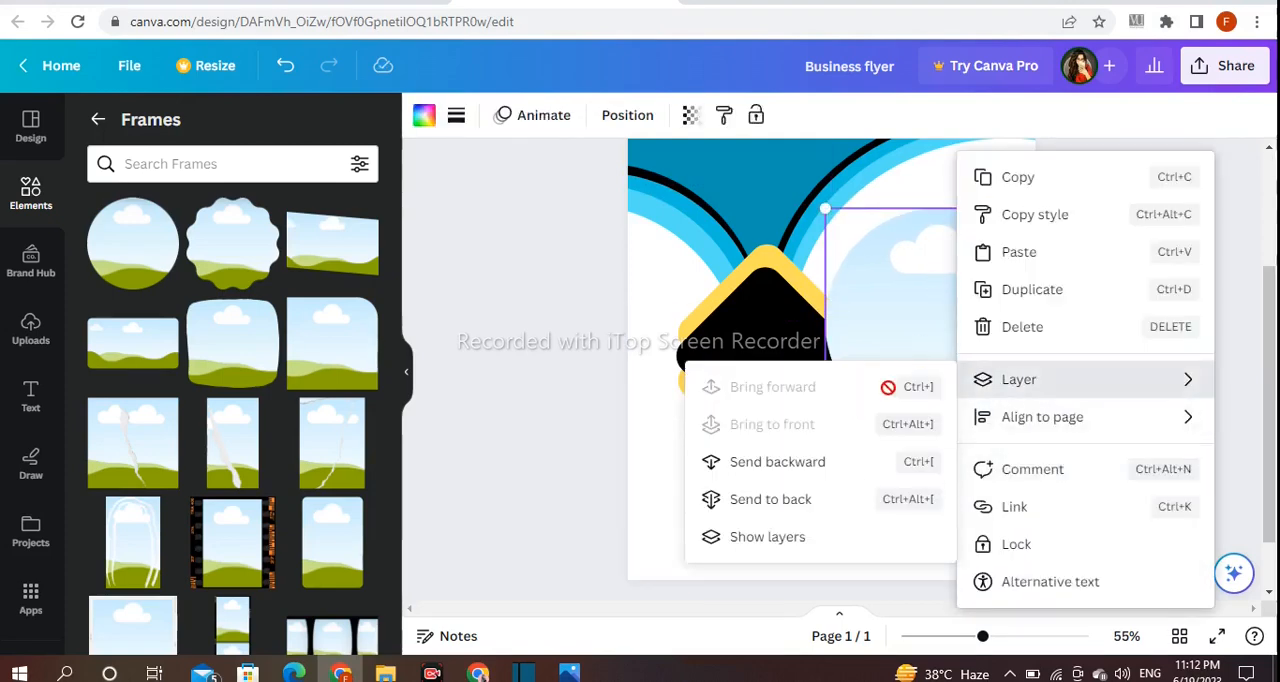
pyautogui.click(755, 462)
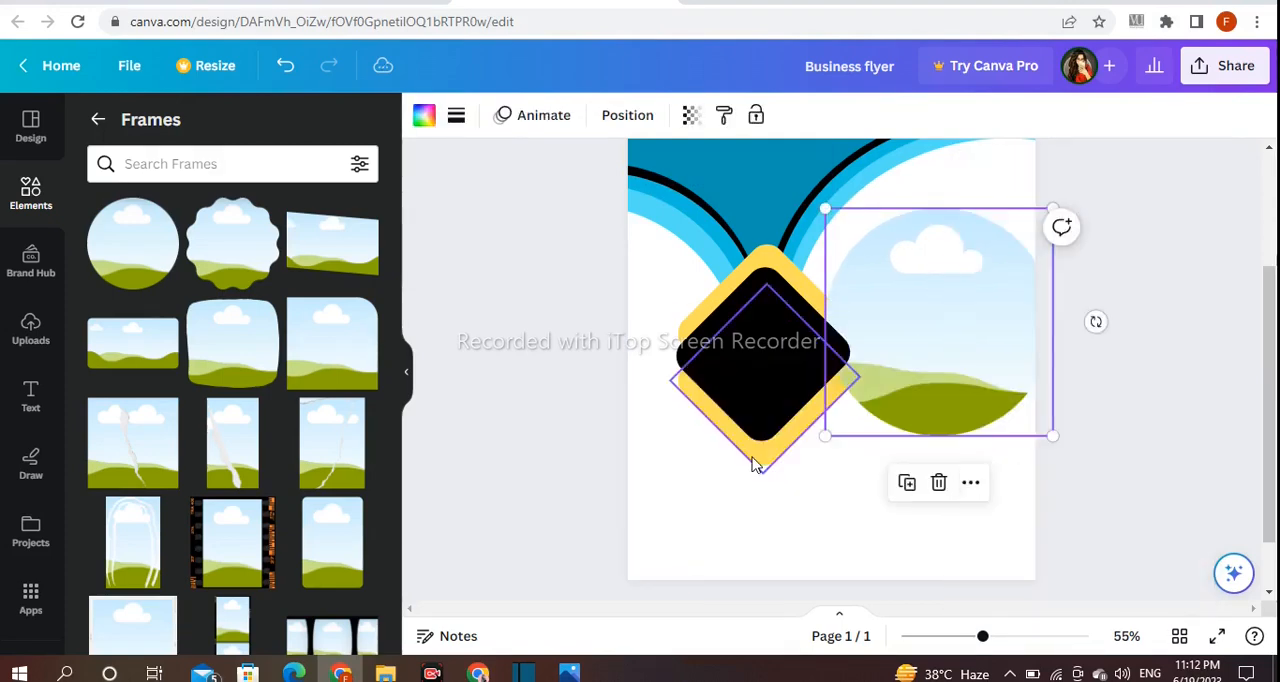
pyautogui.click(966, 481)
pyautogui.moveTo(986, 379)
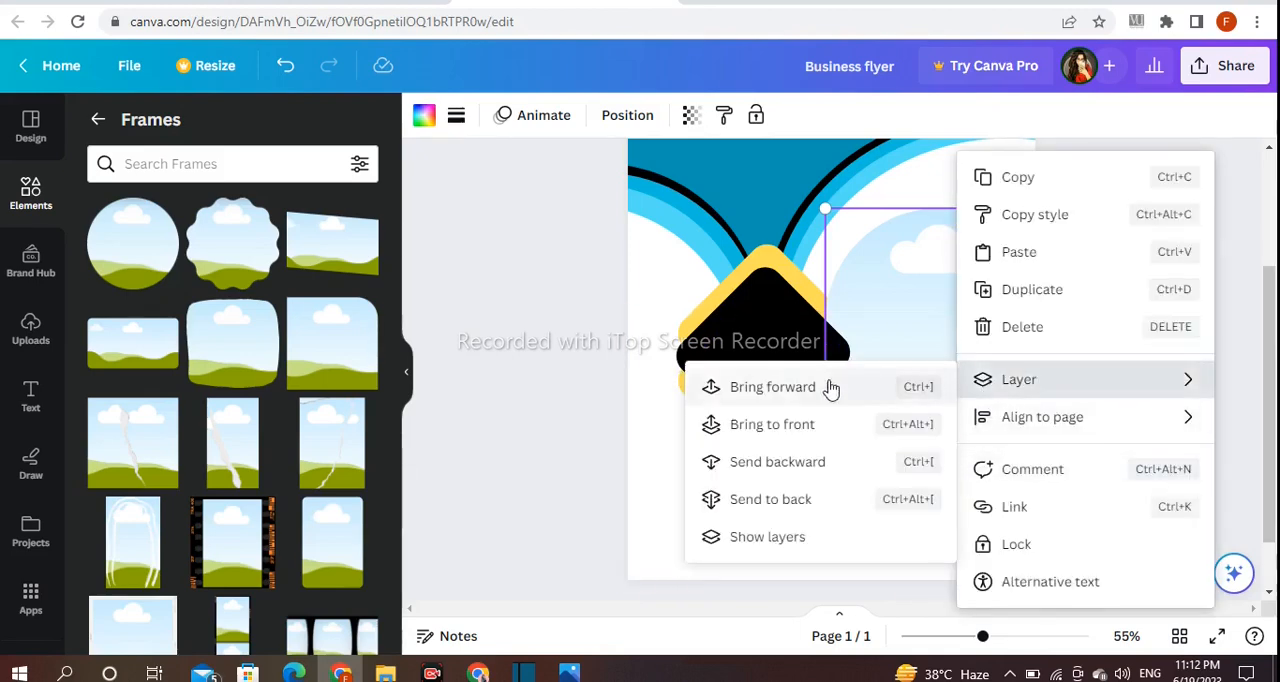
pyautogui.click(852, 477)
pyautogui.click(968, 482)
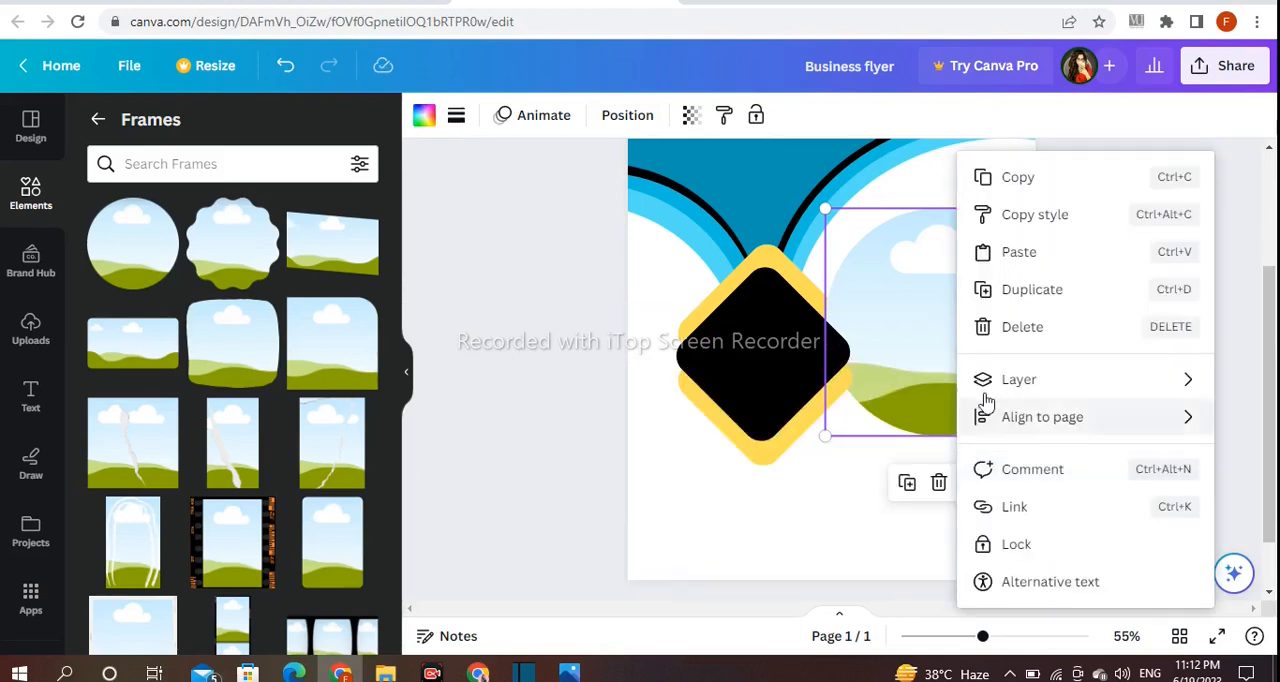
pyautogui.moveTo(986, 379)
pyautogui.click(811, 466)
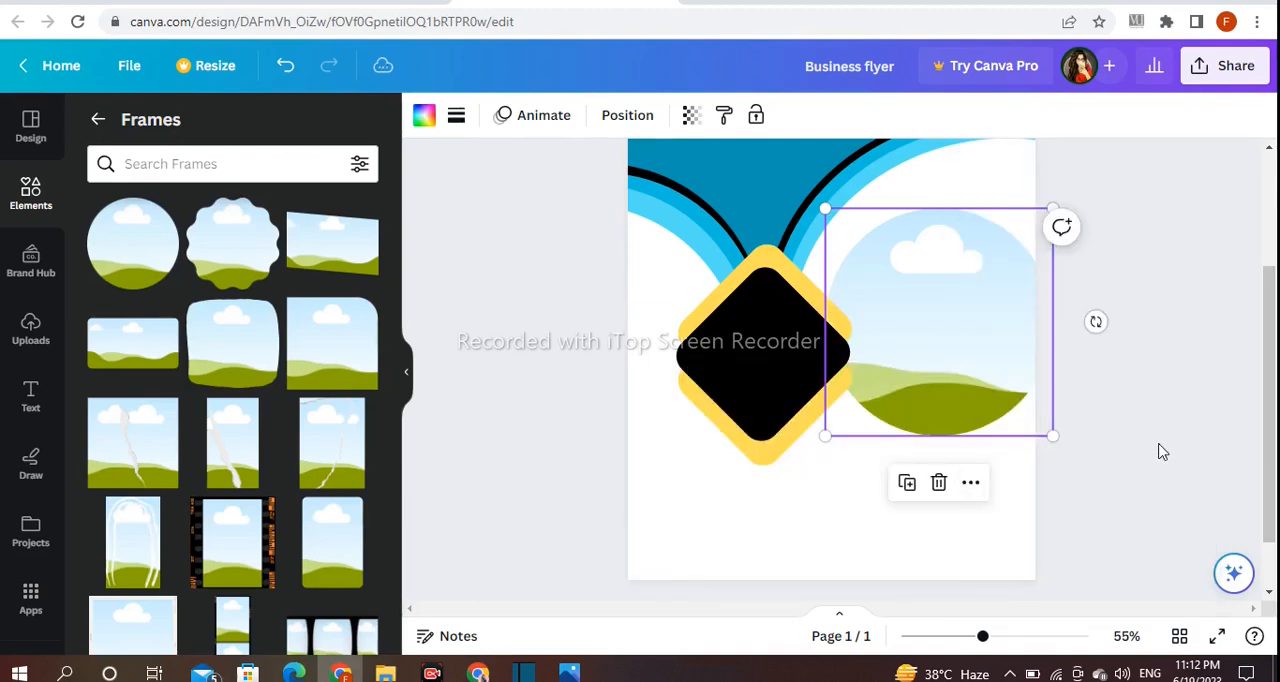
# - Enlarge the circular picture frame so it extends past the page's right edge, keeping it beside the diamonds
pyautogui.click(1160, 452)
pyautogui.click(948, 396)
pyautogui.moveTo(1050, 213); pyautogui.dragTo(1076, 197)
pyautogui.moveTo(937, 249); pyautogui.dragTo(919, 262)
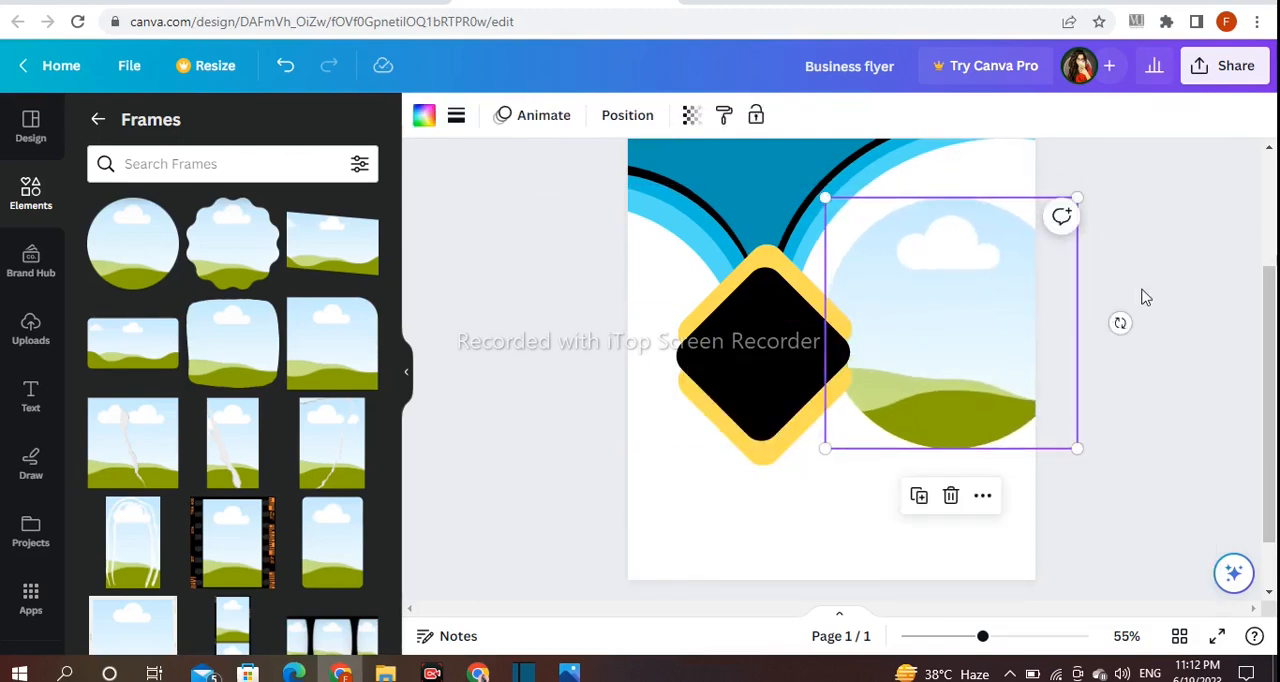
pyautogui.click(1142, 290)
pyautogui.click(922, 455)
pyautogui.click(923, 403)
pyautogui.moveTo(833, 459); pyautogui.dragTo(913, 380)
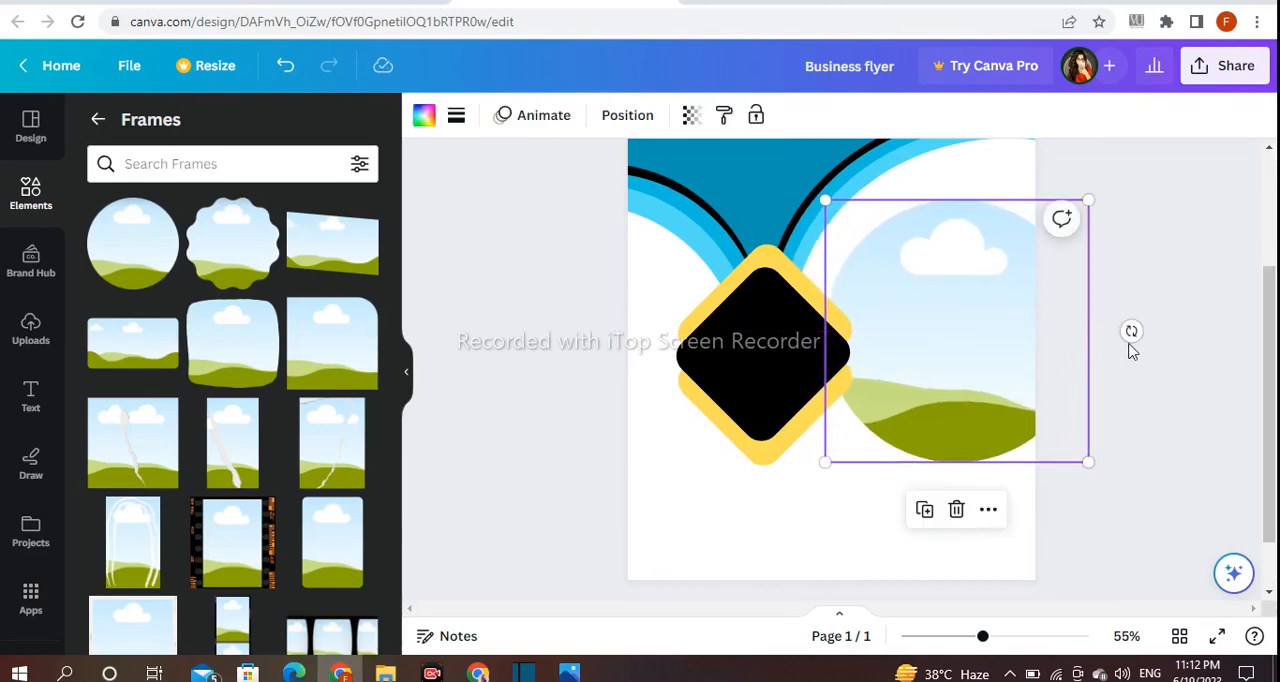
pyautogui.click(1105, 350)
# - Fill the circular frame with solid orange
pyautogui.click(970, 316)
pyautogui.click(424, 117)
pyautogui.scroll(-3, 320, 316)
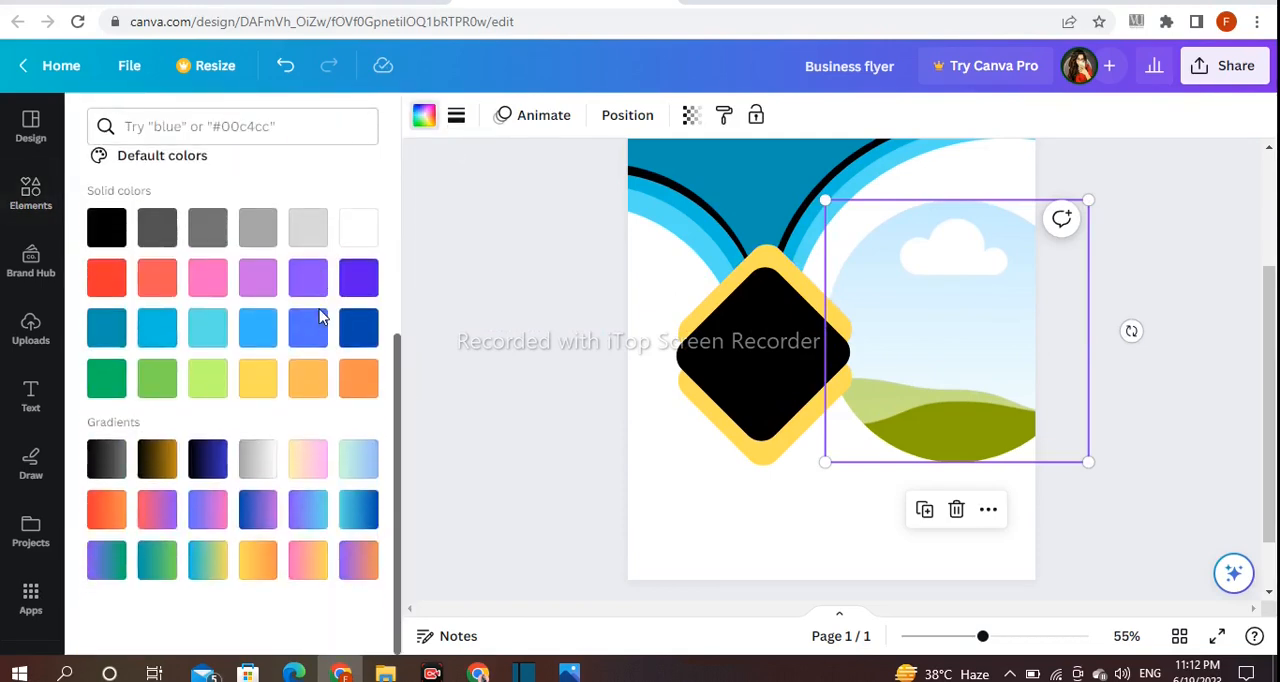
pyautogui.click(358, 388)
pyautogui.click(546, 311)
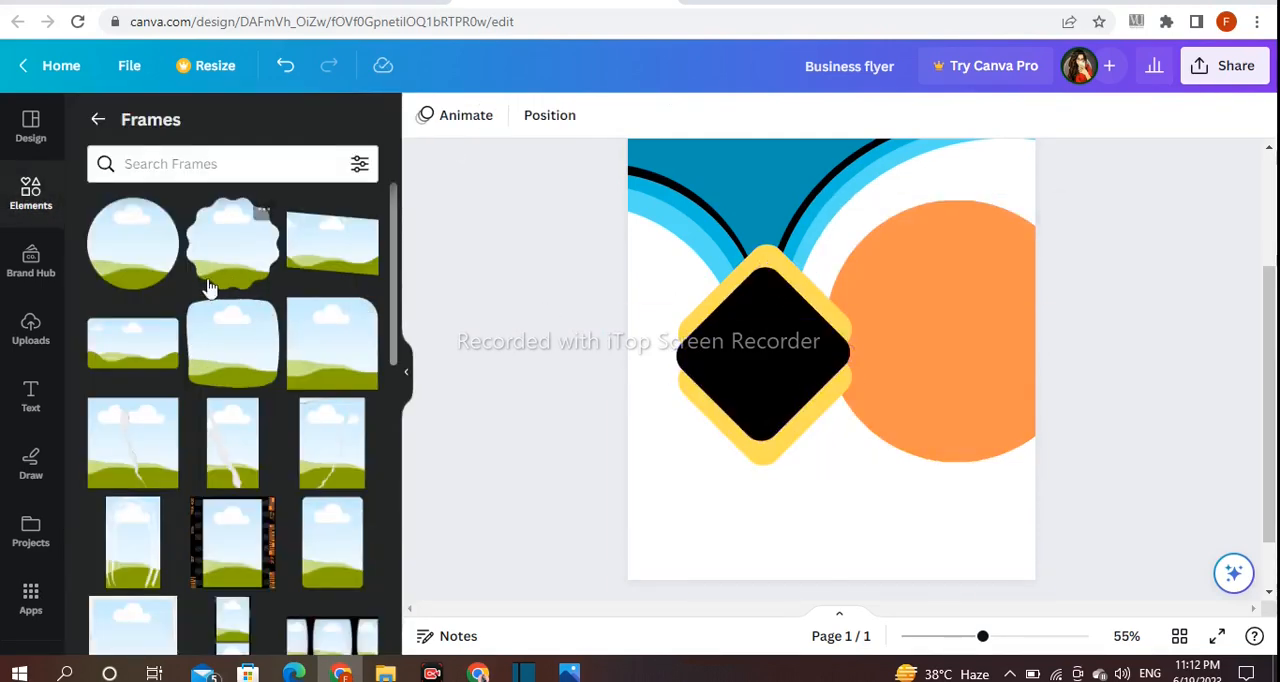
# - Add a second circular picture frame, size it slightly smaller than the orange circle and centre it over that circle
pyautogui.click(133, 243)
pyautogui.moveTo(858, 297); pyautogui.dragTo(934, 300)
pyautogui.moveTo(861, 413); pyautogui.dragTo(843, 463)
pyautogui.moveTo(909, 354)
pyautogui.mouseDown()
pyautogui.moveTo(929, 354)
pyautogui.moveTo(917, 355)
pyautogui.mouseUp()
pyautogui.moveTo(834, 449); pyautogui.dragTo(824, 459)
pyautogui.moveTo(896, 400); pyautogui.dragTo(903, 376)
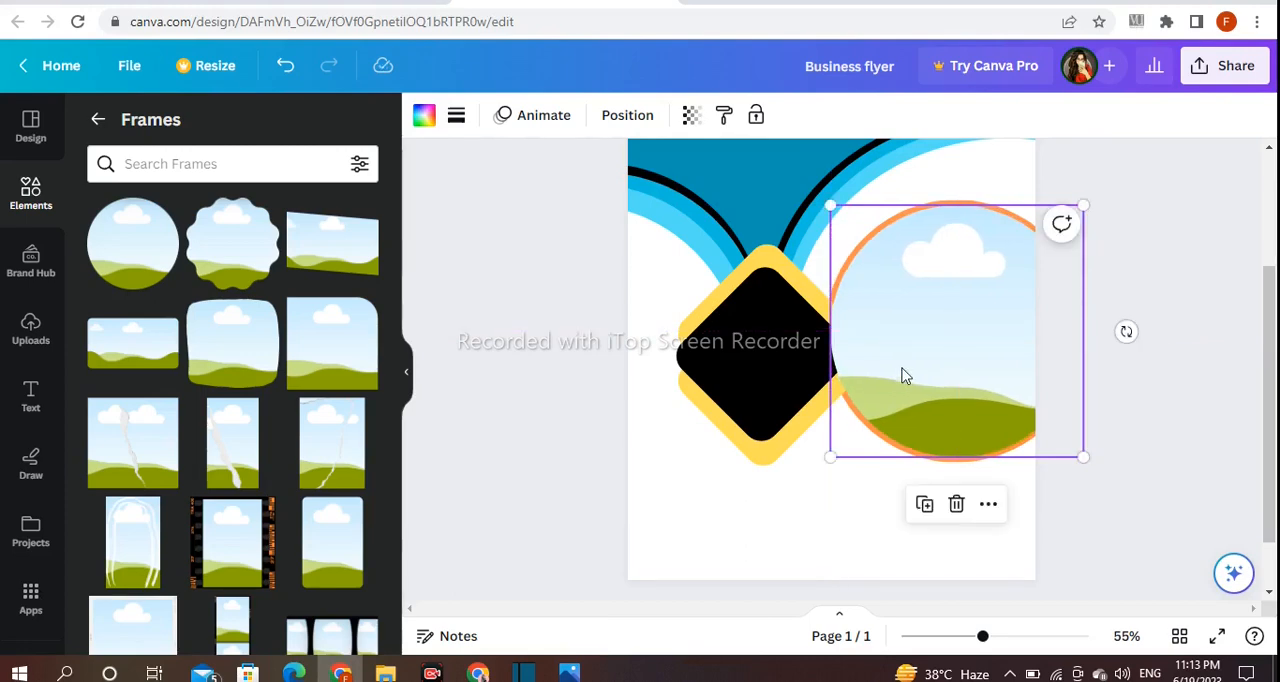
# - Send the new circular frame behind the diamonds while keeping it in front of the orange circle
pyautogui.click(988, 505)
pyautogui.moveTo(997, 380)
pyautogui.click(797, 466)
pyautogui.click(1119, 493)
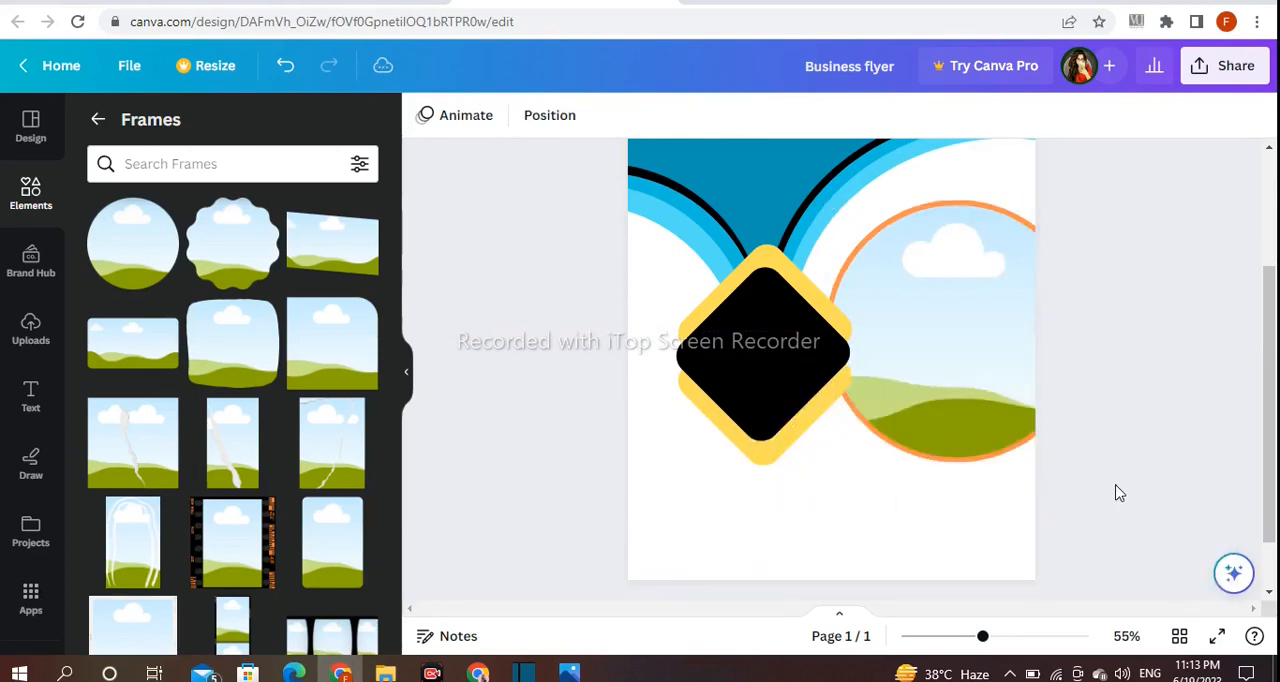
# - Add a teal square shape and reshape it into a thin bar spanning the full width of the page's bottom edge
pyautogui.scroll(-1, 1120, 501)
pyautogui.click(99, 121)
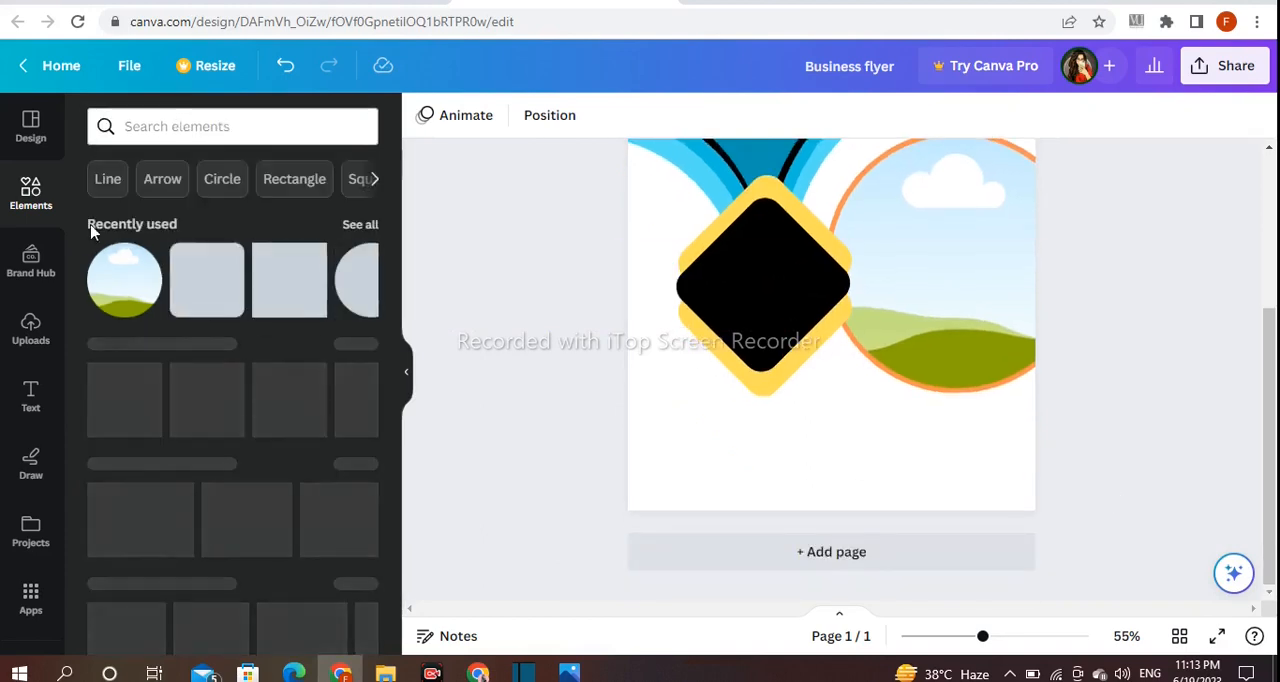
pyautogui.click(355, 345)
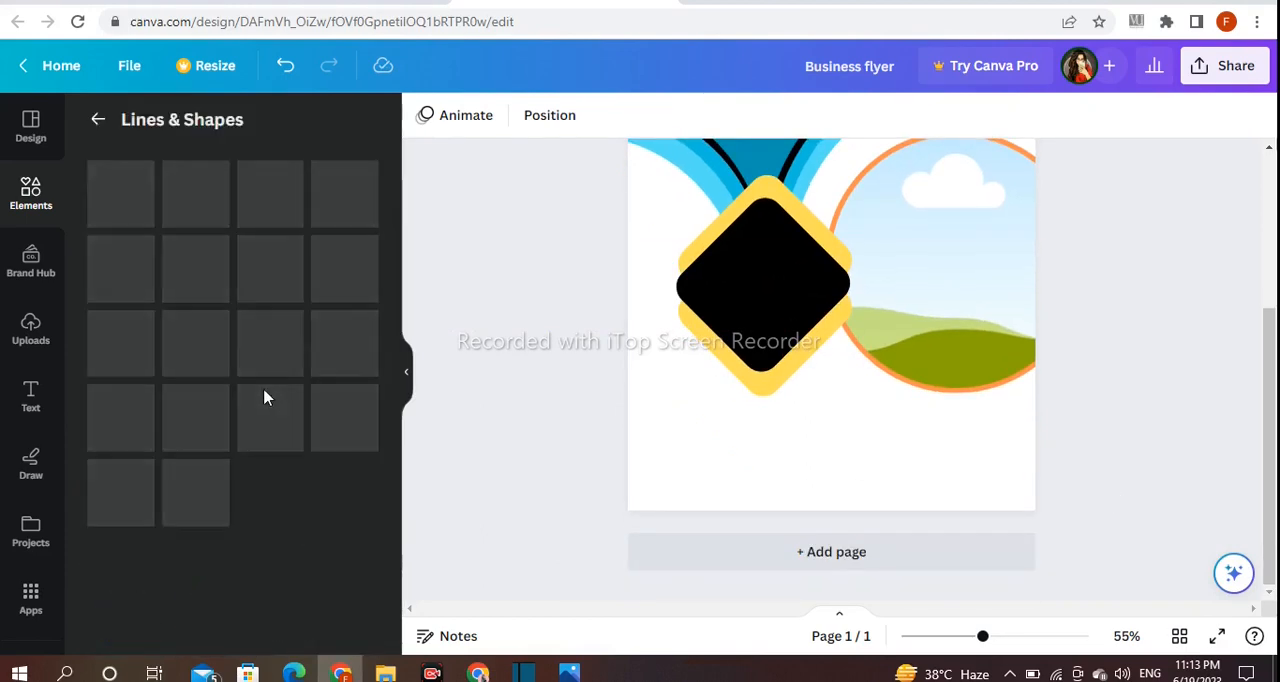
pyautogui.scroll(-4, 366, 449)
pyautogui.click(131, 402)
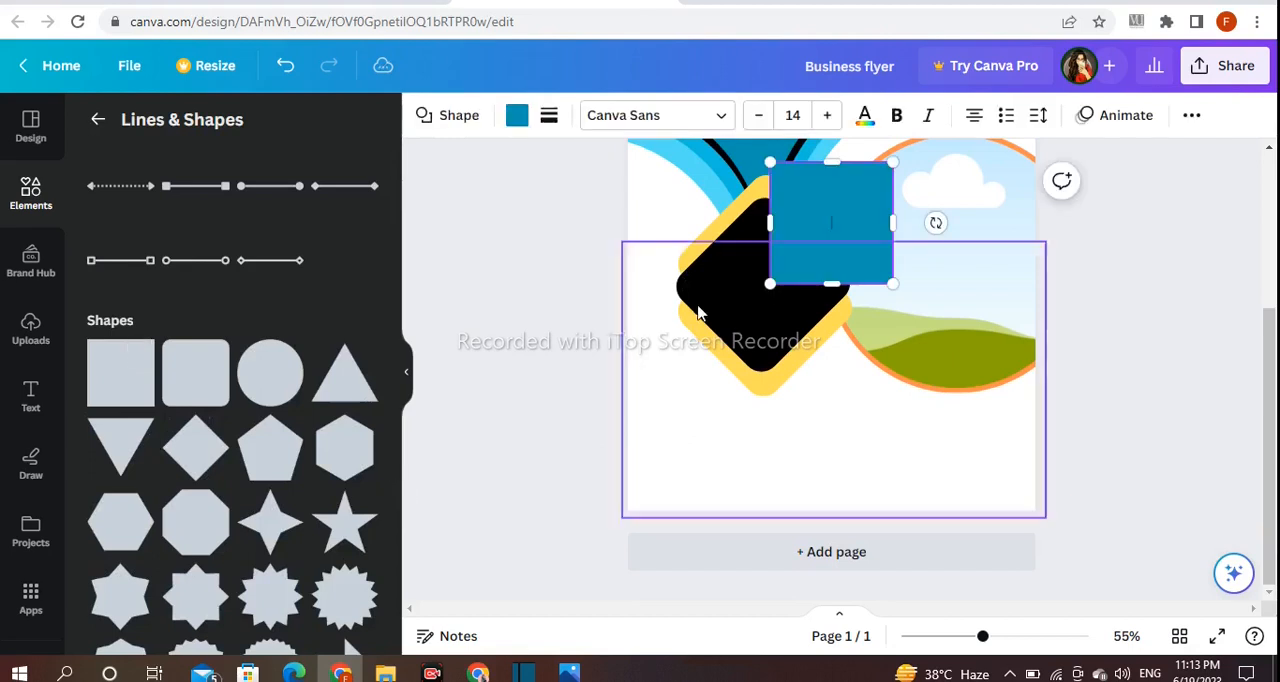
pyautogui.moveTo(804, 255); pyautogui.dragTo(666, 483)
pyautogui.moveTo(680, 395); pyautogui.dragTo(680, 476)
pyautogui.click(745, 490)
pyautogui.moveTo(754, 491); pyautogui.dragTo(1035, 495)
pyautogui.click(1133, 468)
pyautogui.click(1018, 479)
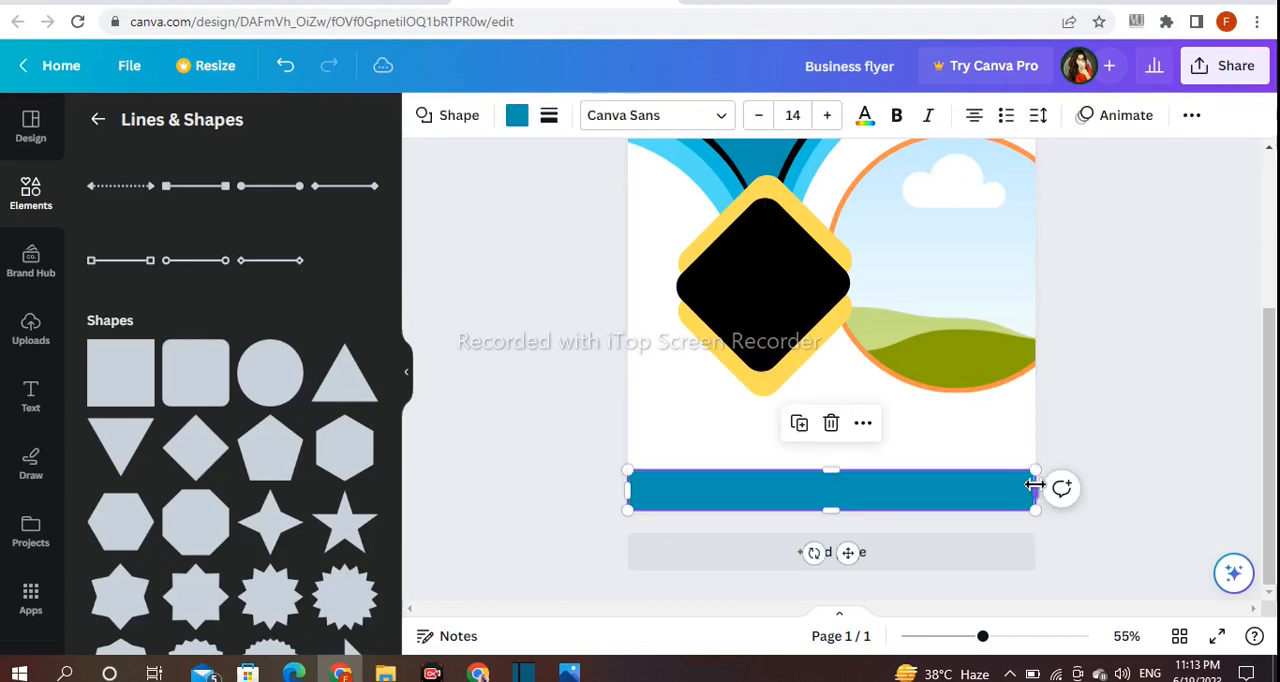
pyautogui.click(1086, 456)
# - Search the elements for "business" and place the handshake photo inside the circular frame
pyautogui.scroll(5, 1120, 465)
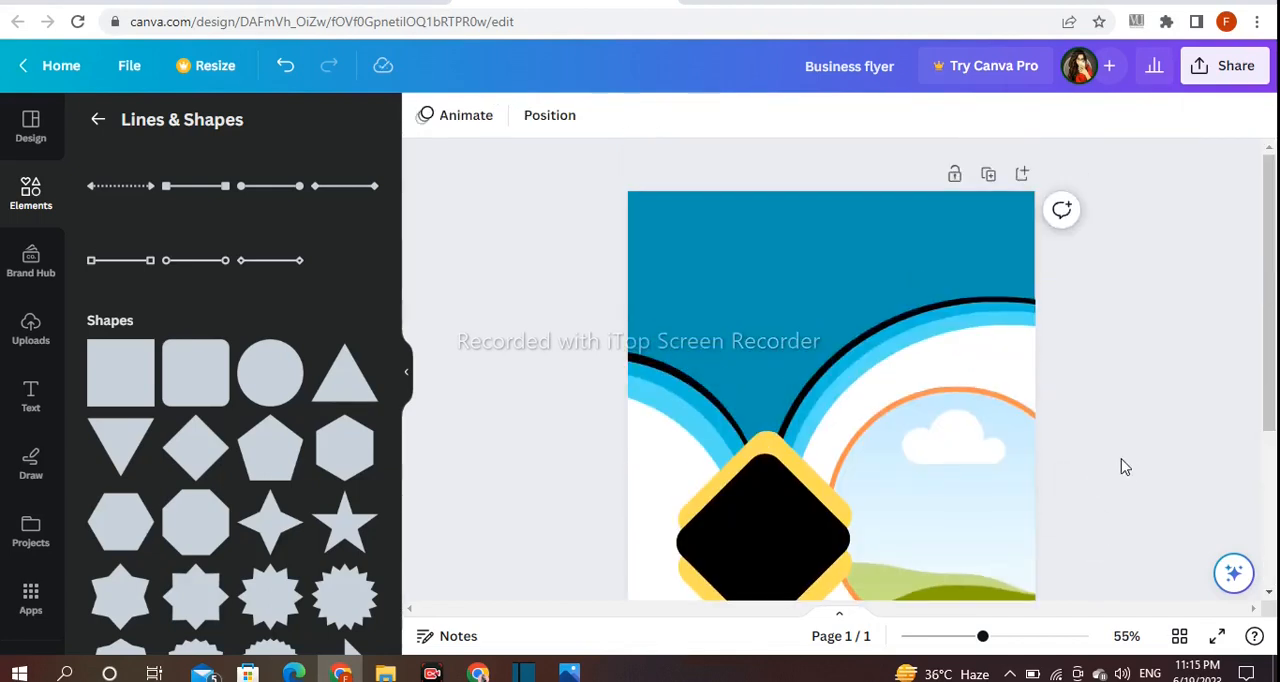
pyautogui.scroll(-1, 1143, 451)
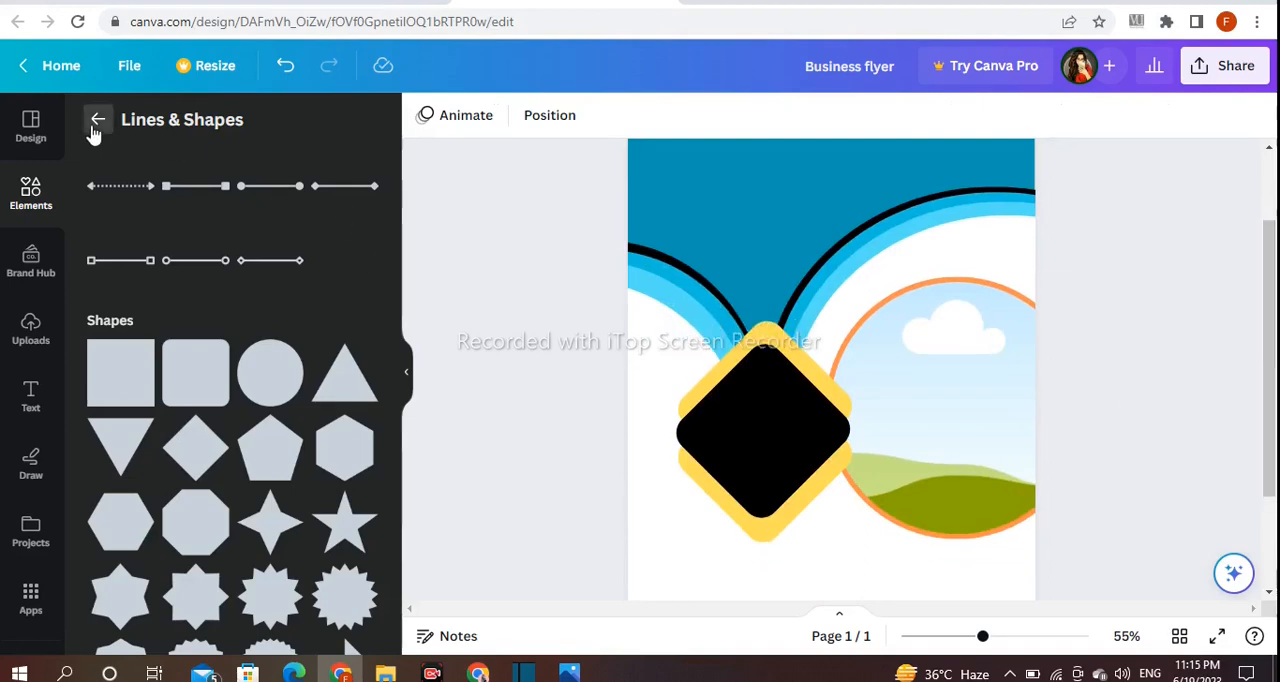
pyautogui.click(94, 130)
pyautogui.click(165, 128)
pyautogui.write('busine')
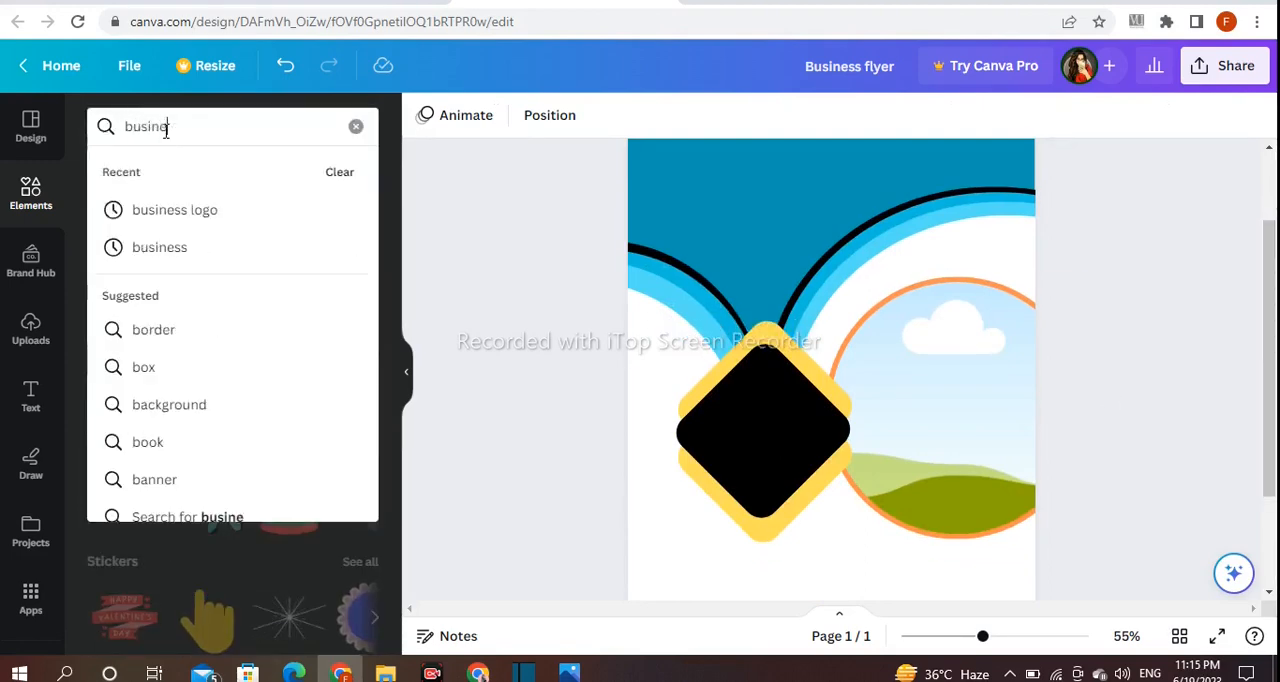
pyautogui.write('ss')
pyautogui.press('Return')
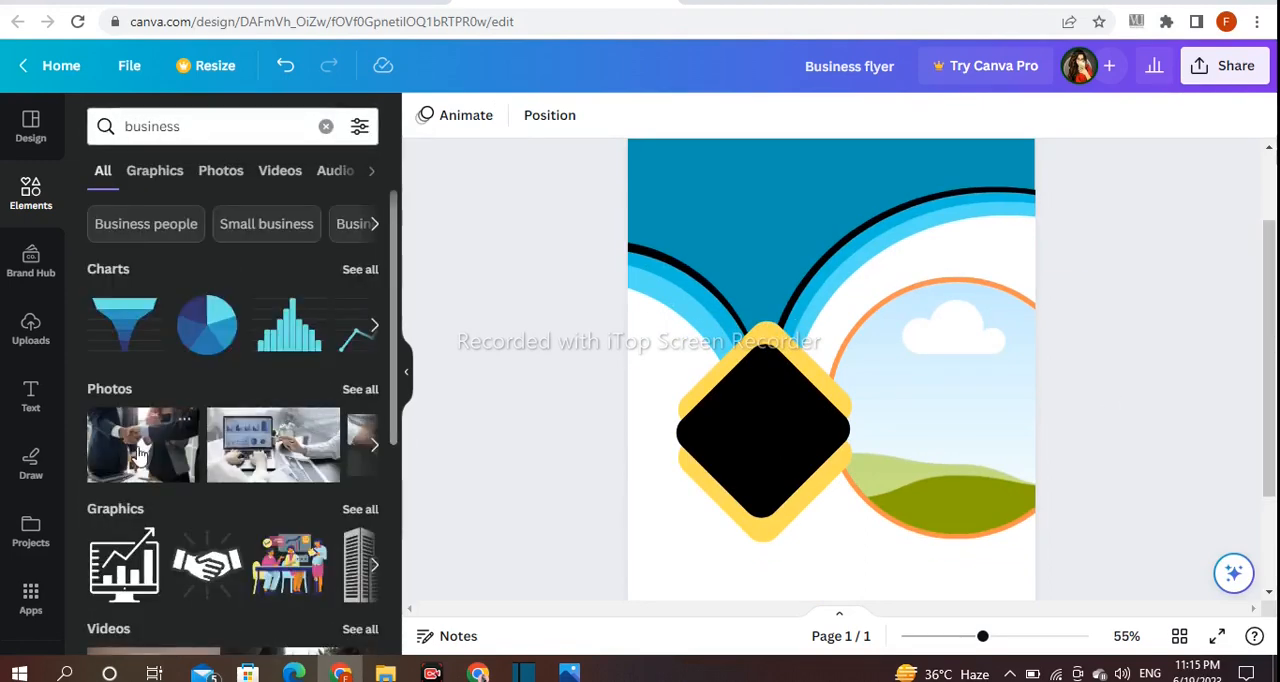
pyautogui.click(140, 455)
pyautogui.moveTo(888, 398); pyautogui.dragTo(1028, 417)
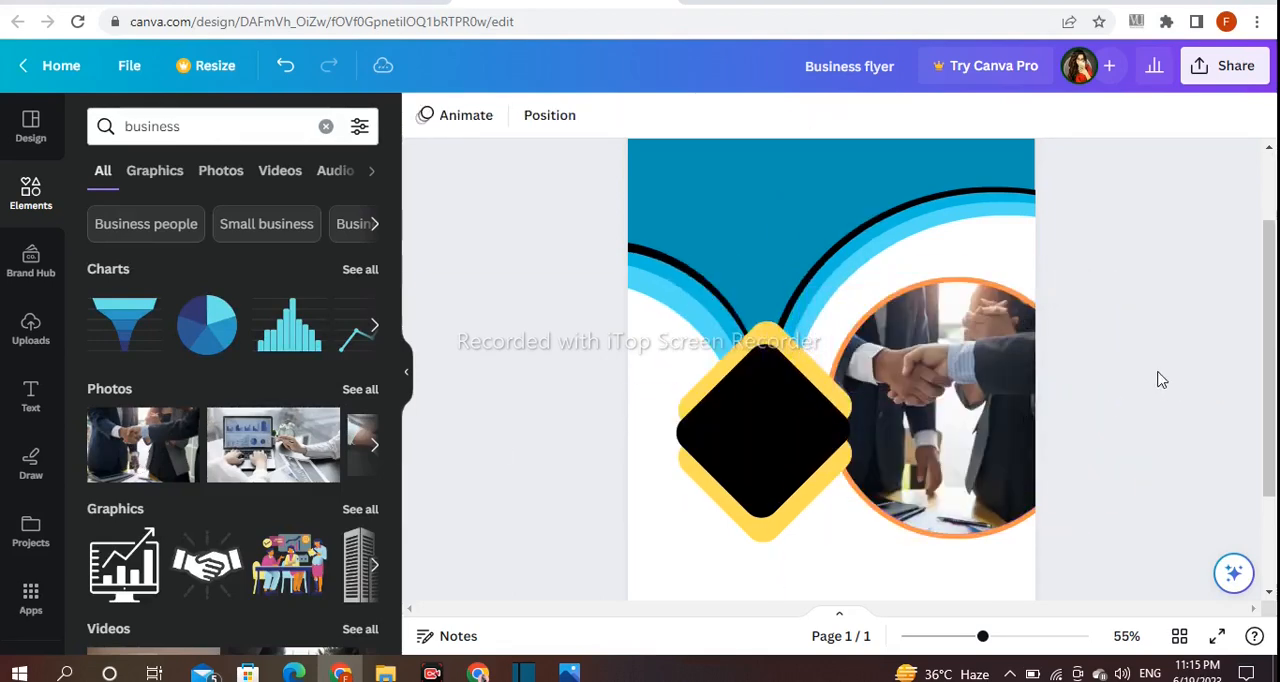
# - Add a heading reading "BUSINESS NAME" on two lines
pyautogui.click(28, 398)
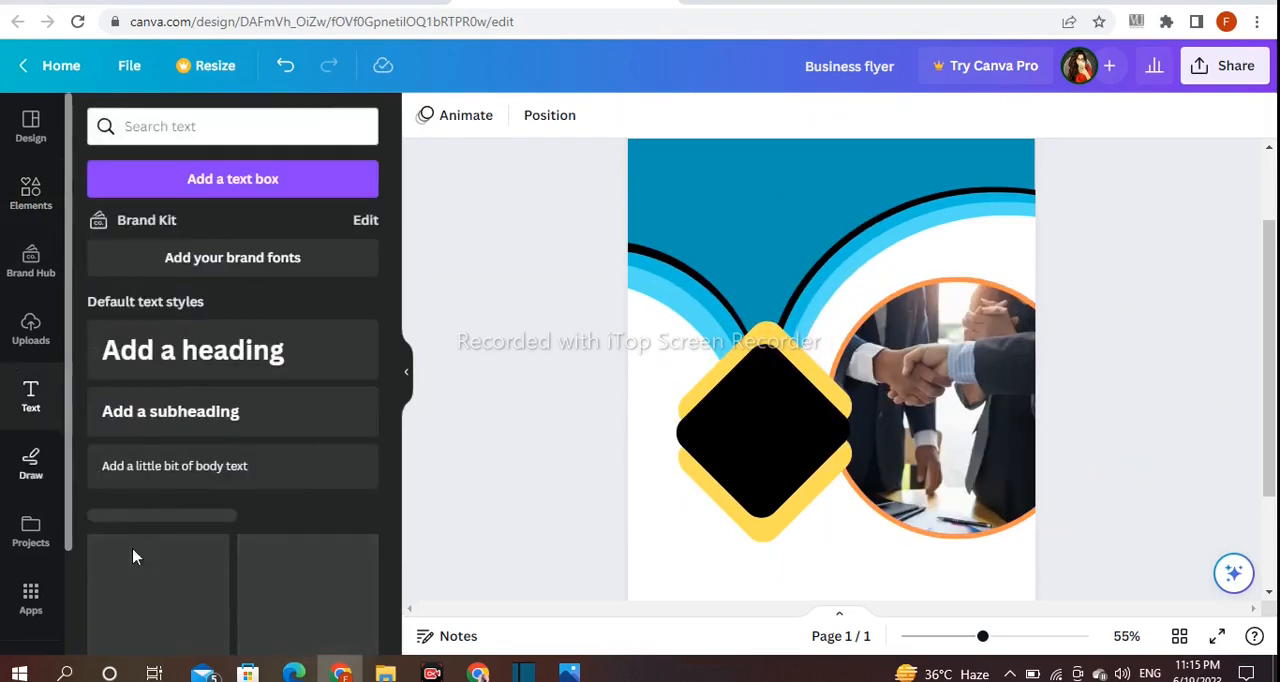
pyautogui.click(254, 369)
pyautogui.press('BackSpace')
pyautogui.write('BUSINESS')
pyautogui.press('Return')
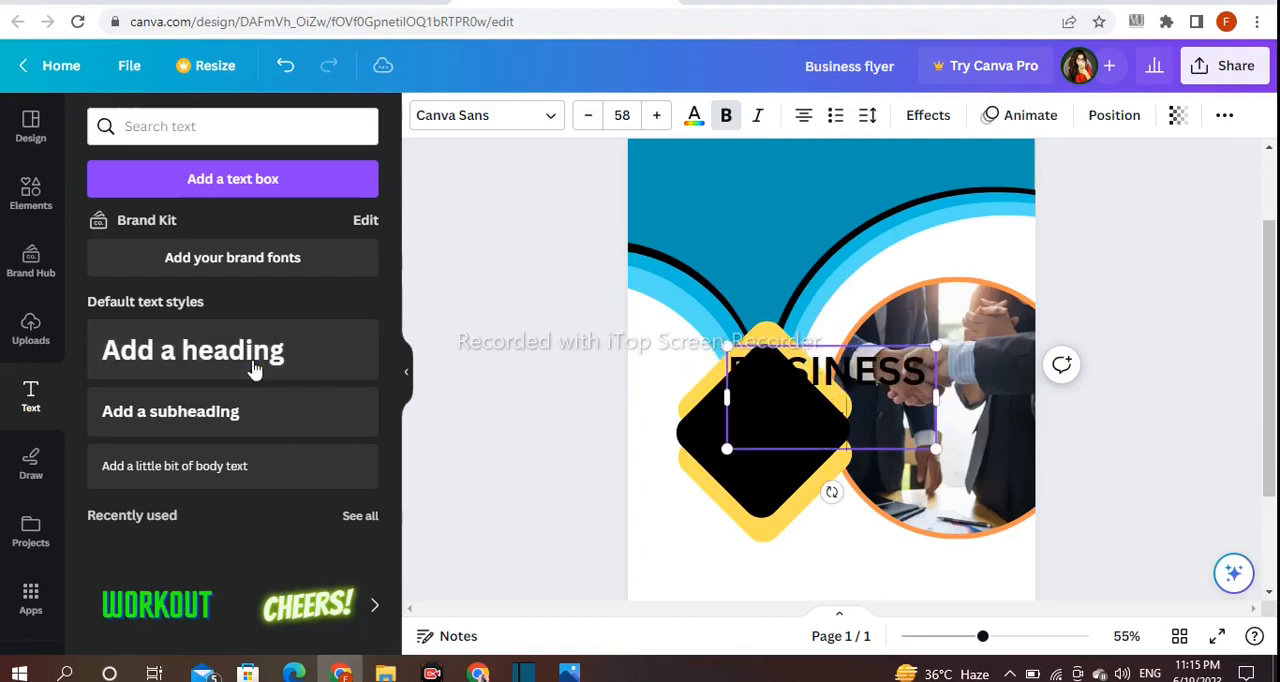
pyautogui.click(571, 366)
# - Shrink the heading to about size 39, place it in the upper-left part of the teal area and colour it white
pyautogui.moveTo(829, 417); pyautogui.dragTo(726, 220)
pyautogui.moveTo(830, 153); pyautogui.dragTo(763, 186)
pyautogui.moveTo(706, 207); pyautogui.dragTo(732, 195)
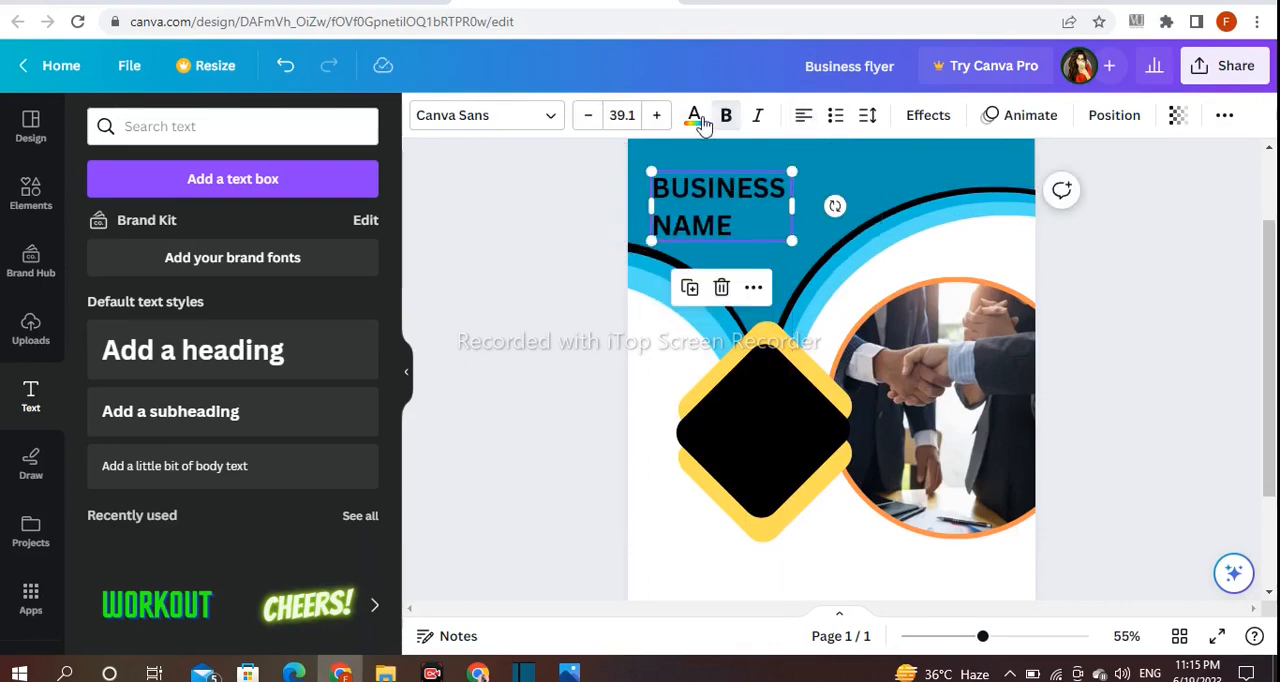
pyautogui.click(694, 116)
pyautogui.click(157, 279)
pyautogui.press('Escape')
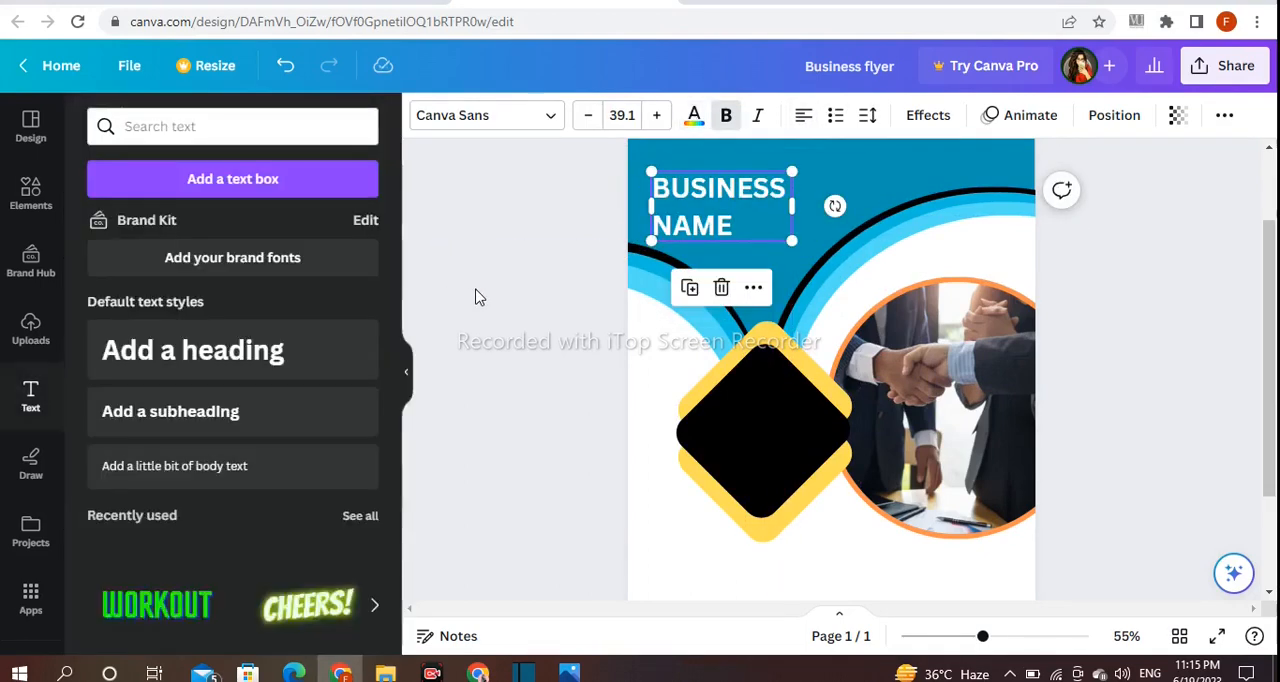
pyautogui.click(475, 297)
# - Enlarge the business name heading to about size 46 and position it near the page's upper-left corner
pyautogui.scroll(2, 1127, 396)
pyautogui.moveTo(703, 318); pyautogui.dragTo(693, 287)
pyautogui.moveTo(801, 242); pyautogui.dragTo(808, 243)
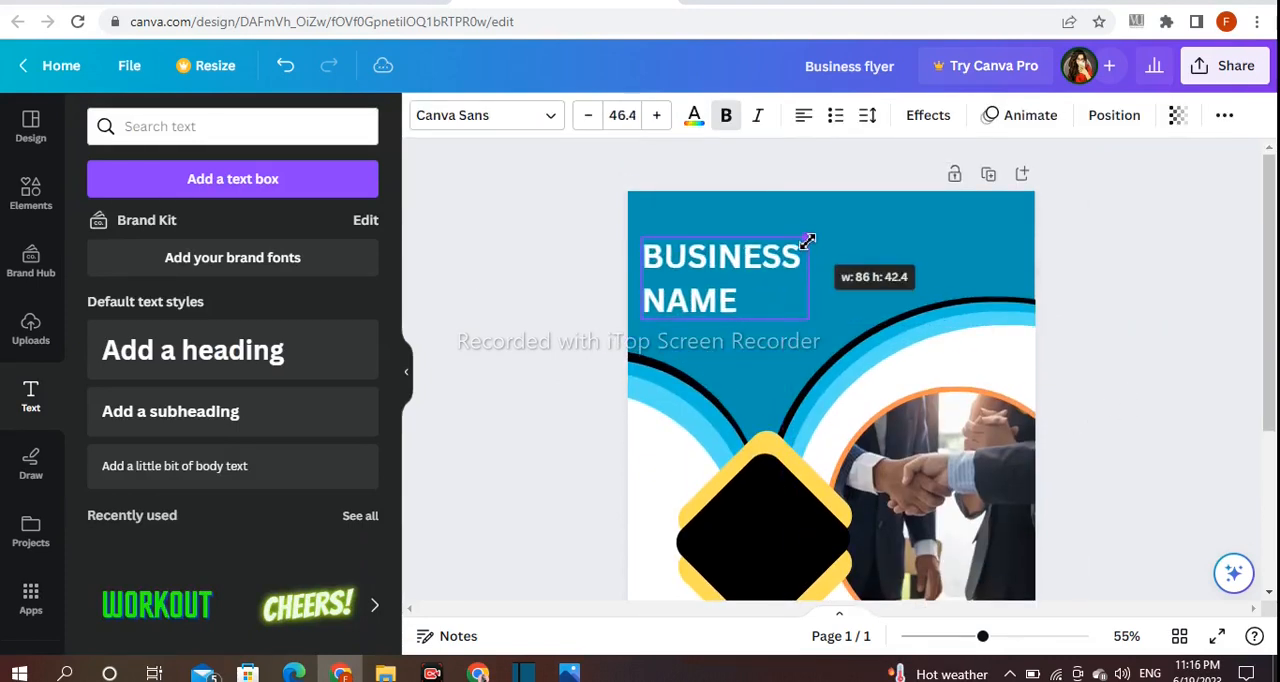
pyautogui.moveTo(686, 283); pyautogui.dragTo(694, 260)
# - Change the business name heading's font to 210 수퍼사이즈 Black Box and shift it slightly left
pyautogui.click(519, 130)
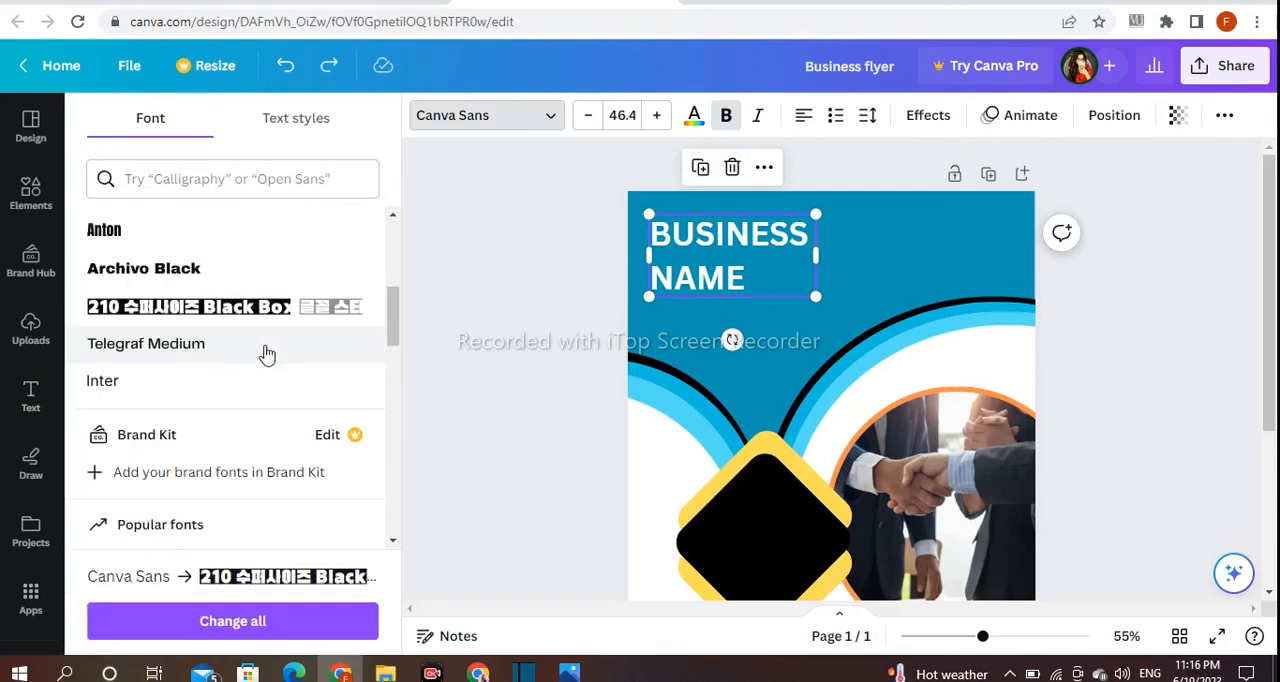
pyautogui.click(277, 322)
pyautogui.click(431, 332)
pyautogui.click(723, 261)
pyautogui.moveTo(723, 261); pyautogui.dragTo(712, 263)
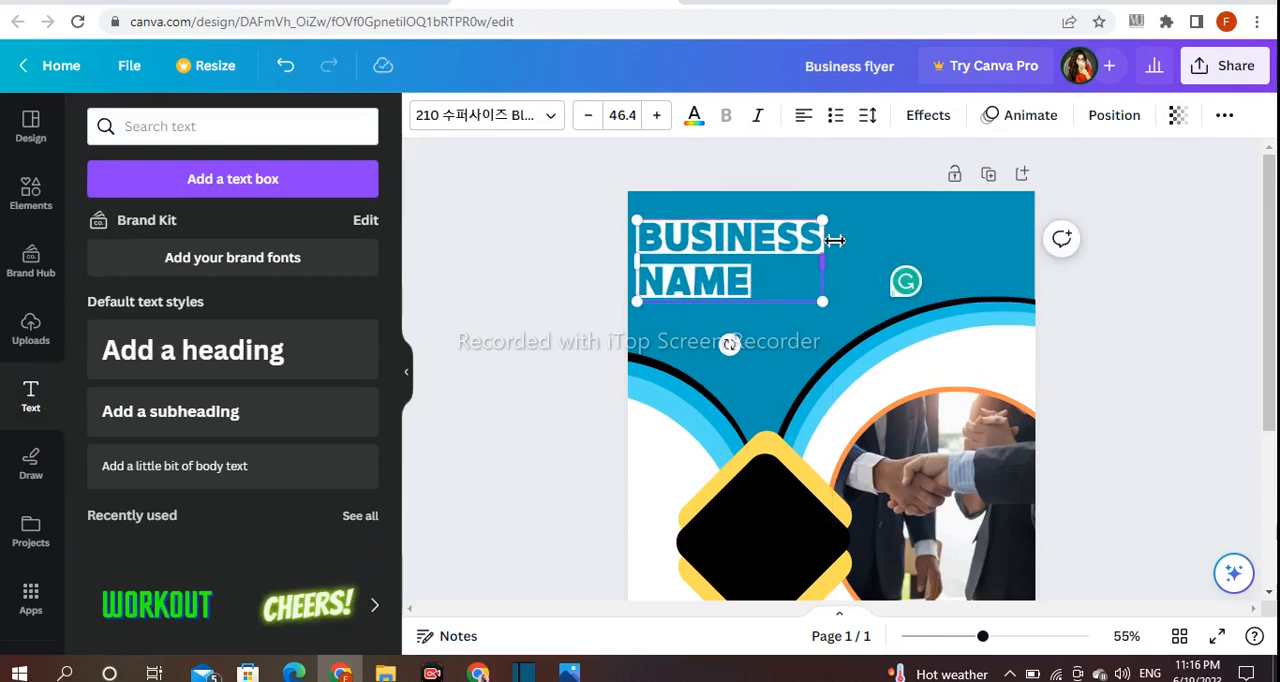
pyautogui.click(590, 316)
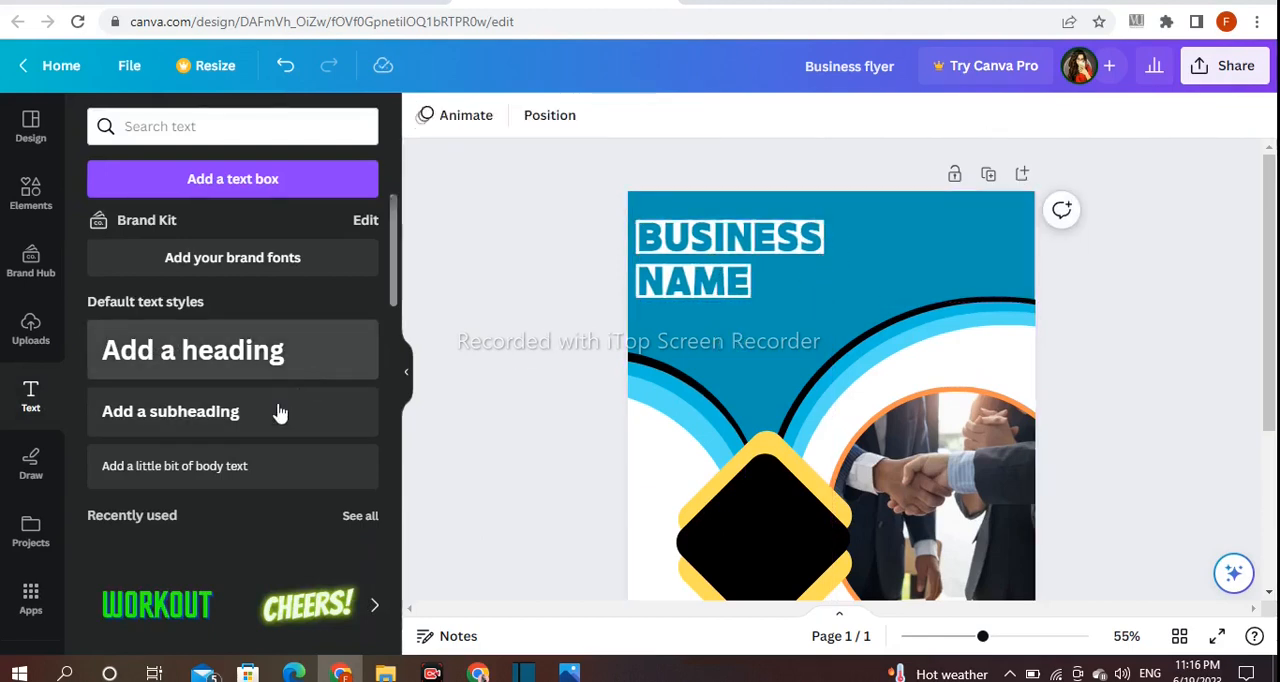
# - Add the subheading "Headline here" in the Anton font and place it beneath the business name
pyautogui.click(327, 415)
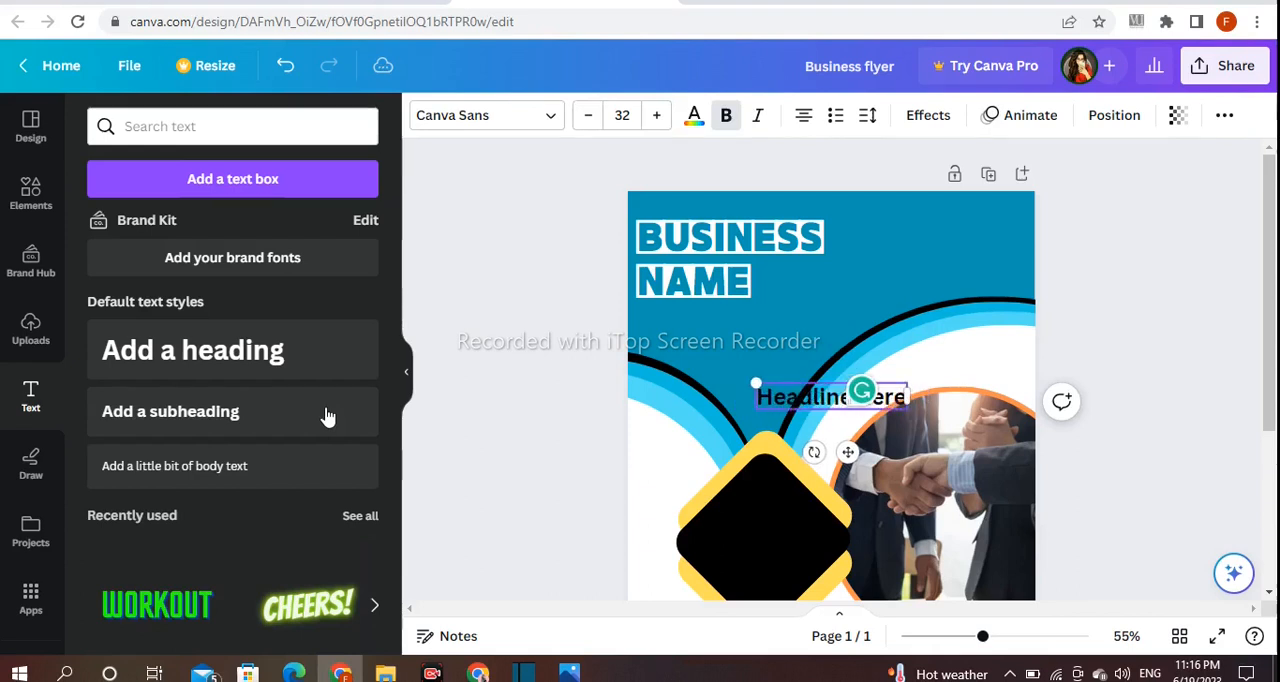
pyautogui.moveTo(812, 399); pyautogui.dragTo(729, 320)
pyautogui.click(483, 117)
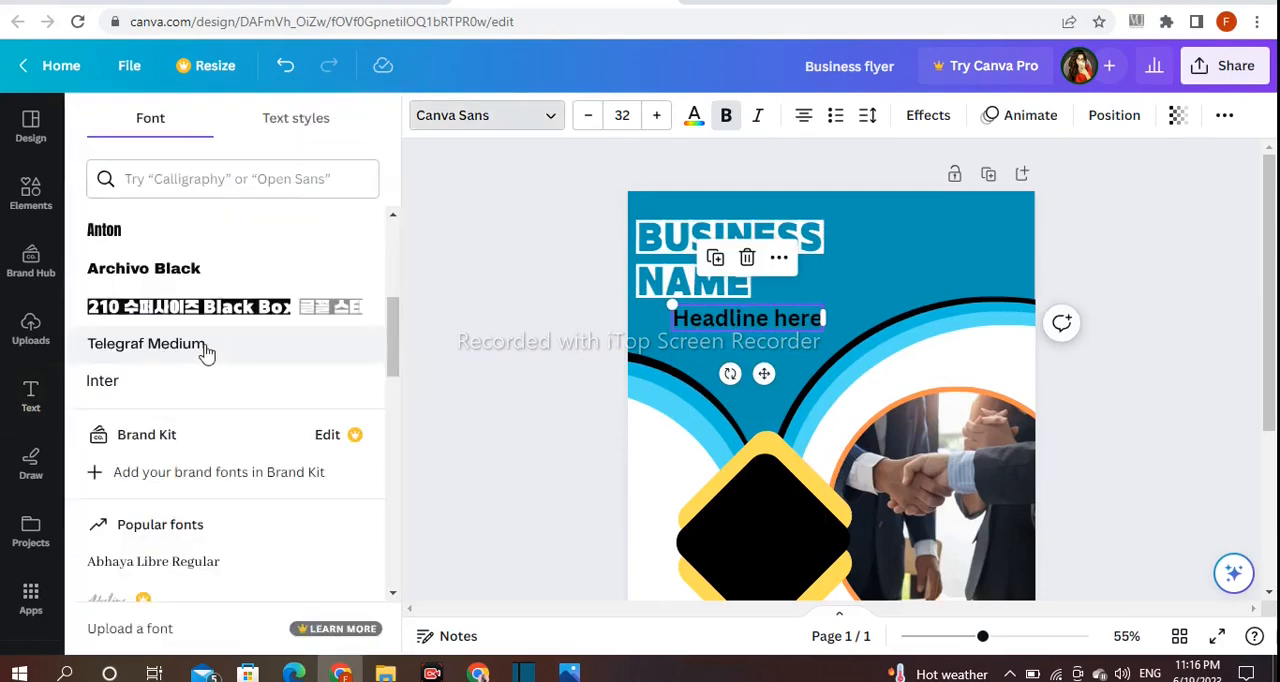
pyautogui.click(134, 229)
pyautogui.click(506, 330)
pyautogui.moveTo(753, 334); pyautogui.dragTo(710, 334)
pyautogui.click(543, 305)
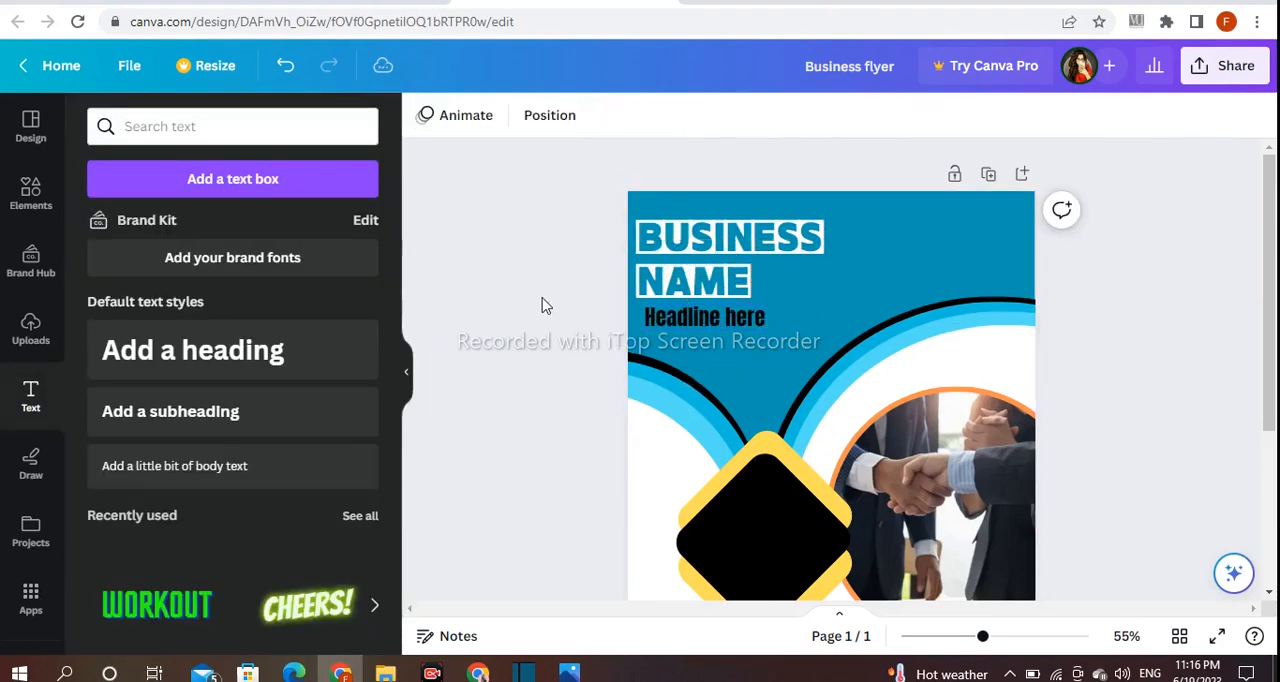
# - Move the "Headline here" text right so it ends in line with the word BUSINESS
pyautogui.click(680, 320)
pyautogui.moveTo(680, 320); pyautogui.dragTo(738, 320)
pyautogui.click(622, 296)
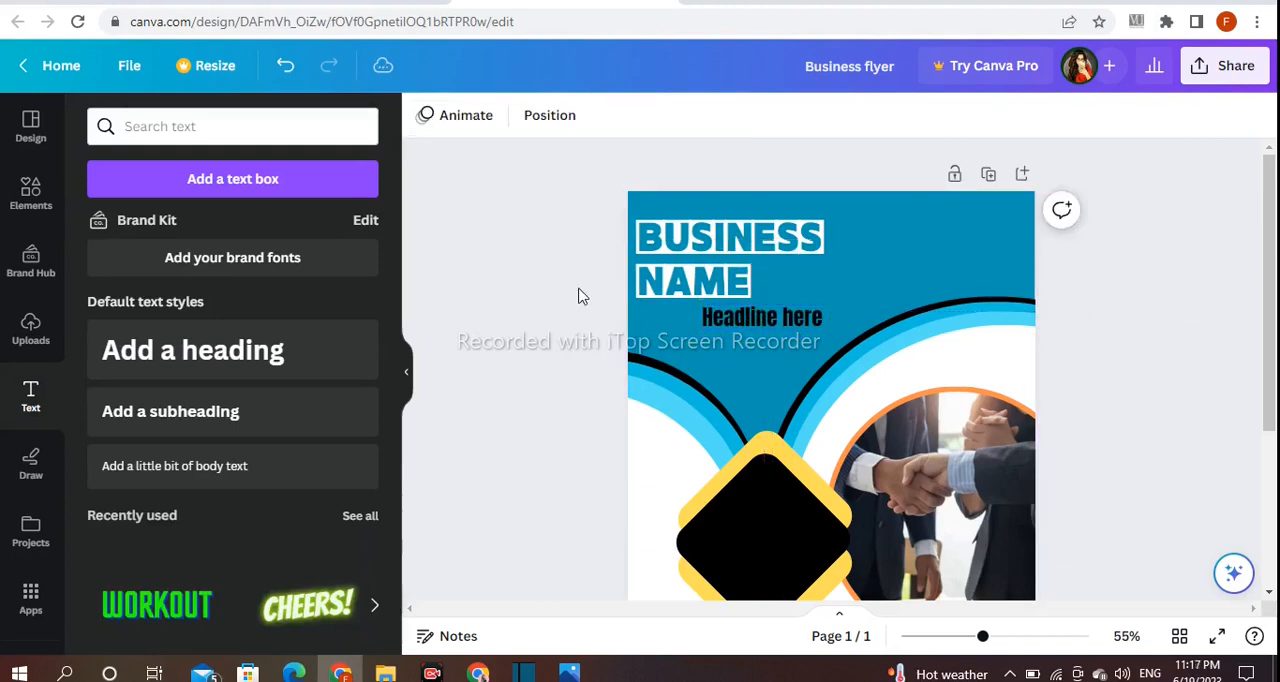
pyautogui.click(357, 340)
pyautogui.hotkey('ctrl', 'z')
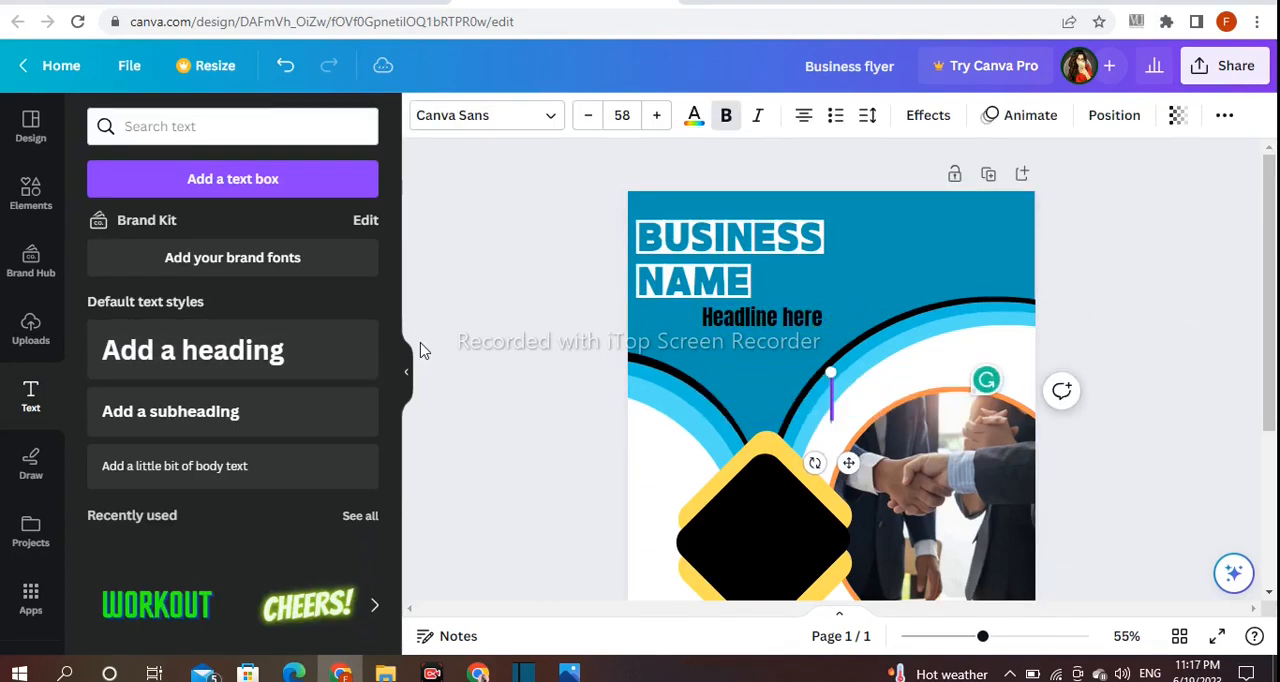
pyautogui.click(502, 329)
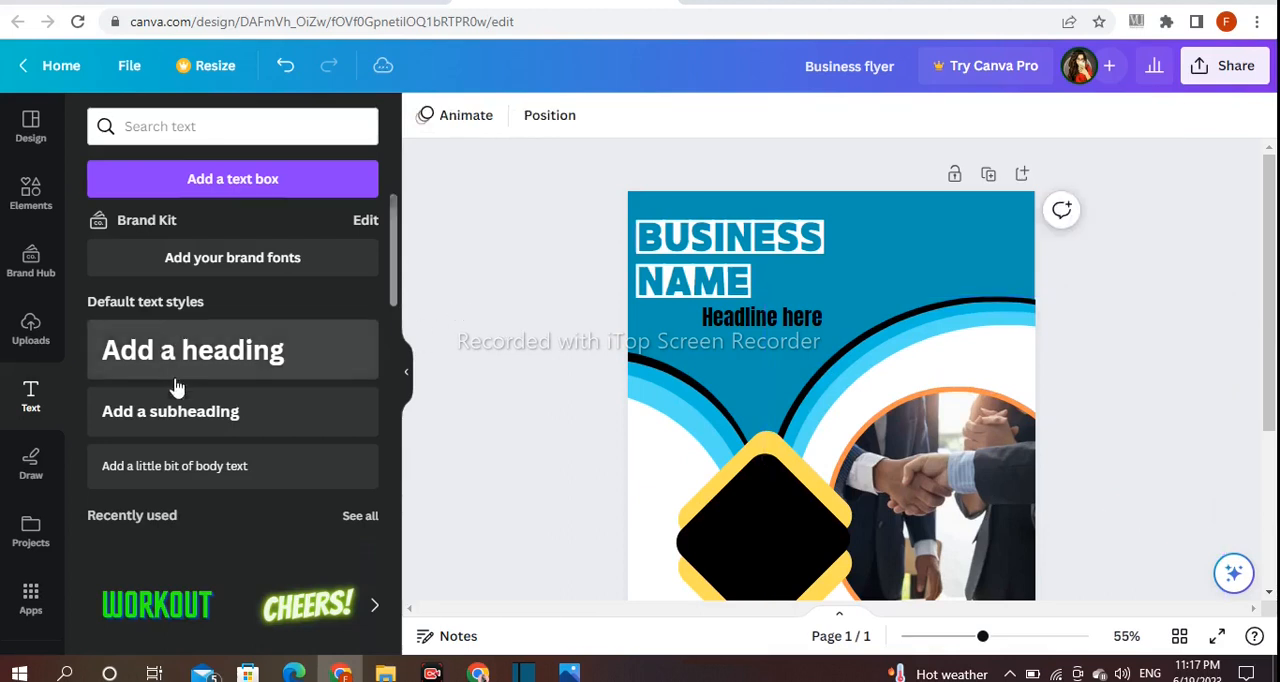
# - Add a subheading reading "LOGO" and place it in the upper-right part of the teal area
pyautogui.click(184, 408)
pyautogui.press('BackSpace')
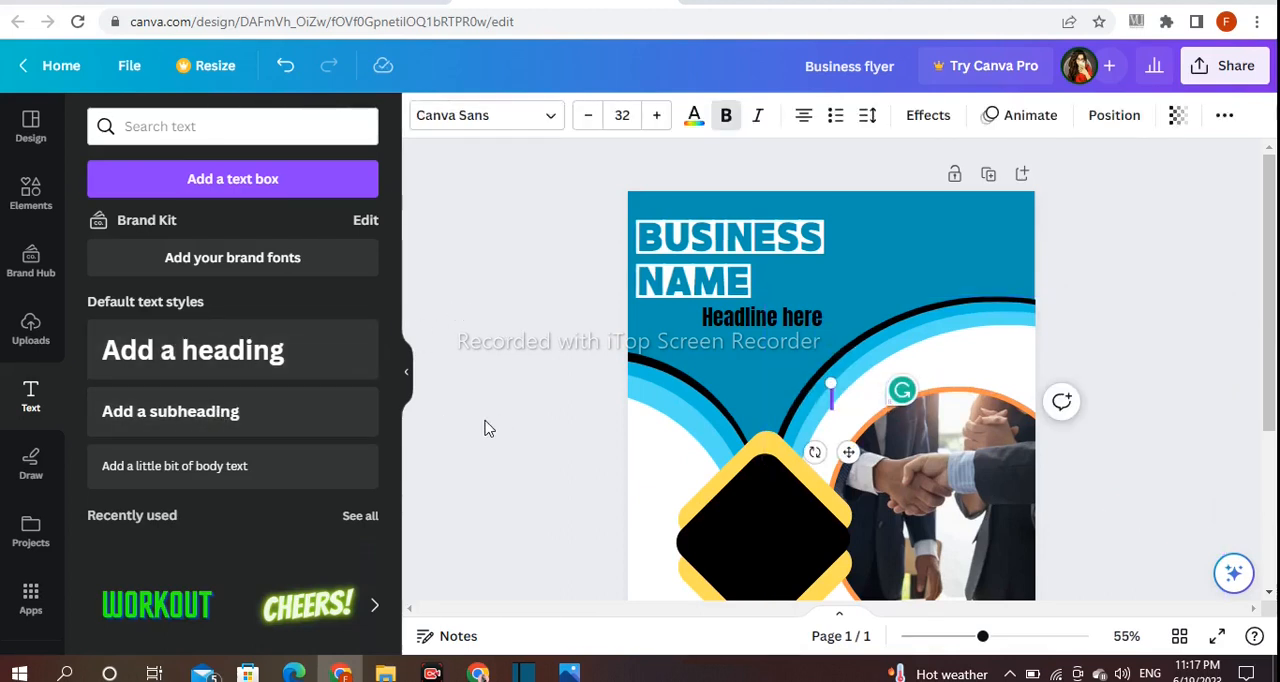
pyautogui.click(489, 428)
pyautogui.click(806, 397)
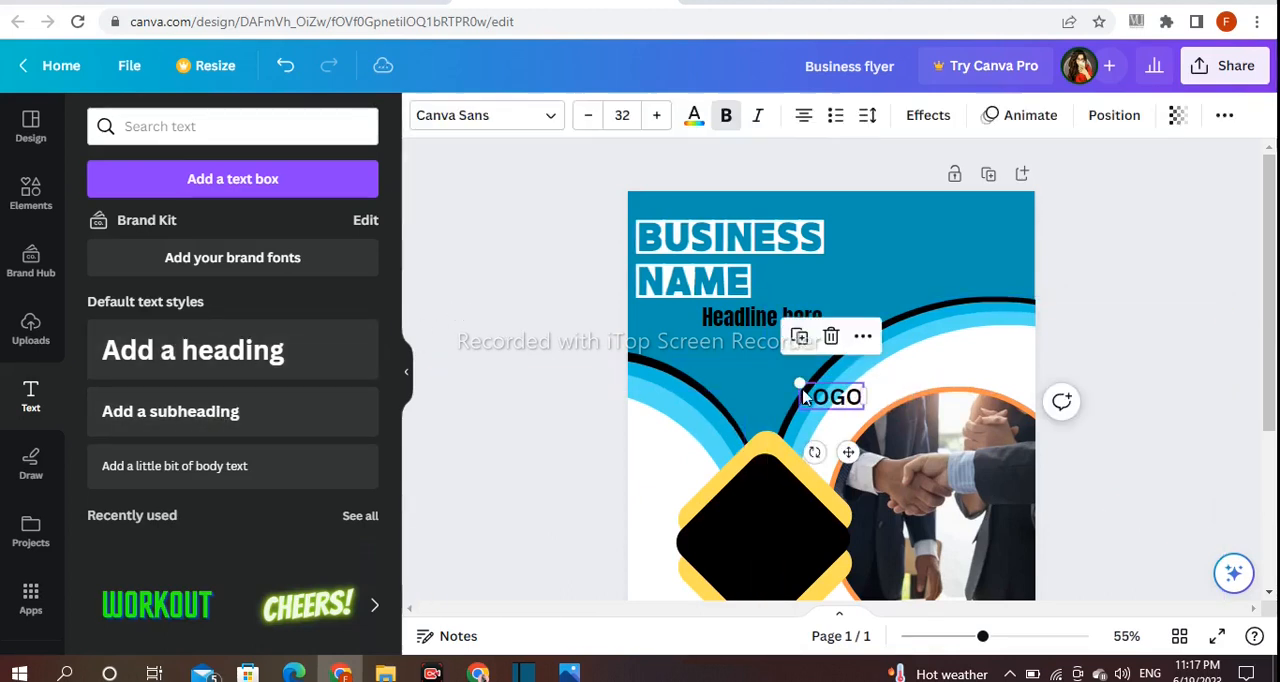
pyautogui.moveTo(852, 451); pyautogui.dragTo(1004, 276)
# - Change the LOGO text to a bold serif font, then make it slightly smaller and lower it slightly
pyautogui.click(505, 115)
pyautogui.scroll(-10, 153, 282)
pyautogui.click(160, 382)
pyautogui.click(560, 367)
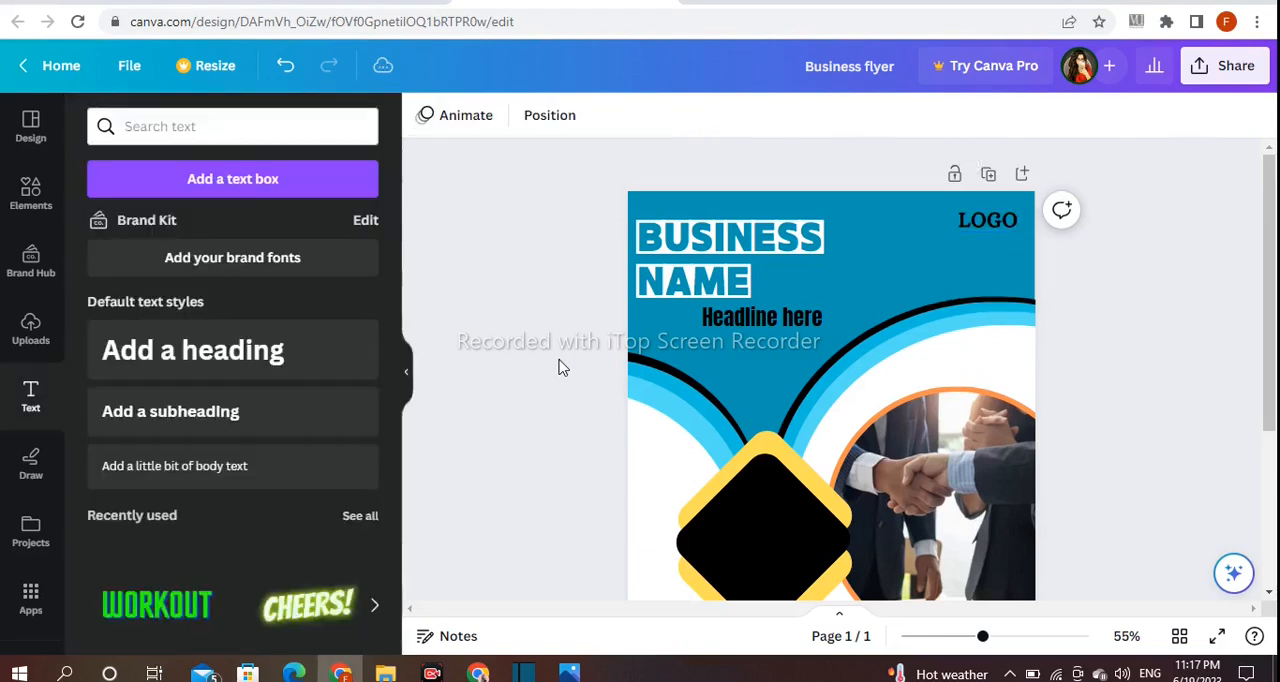
pyautogui.doubleClick(1000, 220)
pyautogui.moveTo(963, 207); pyautogui.dragTo(1003, 250)
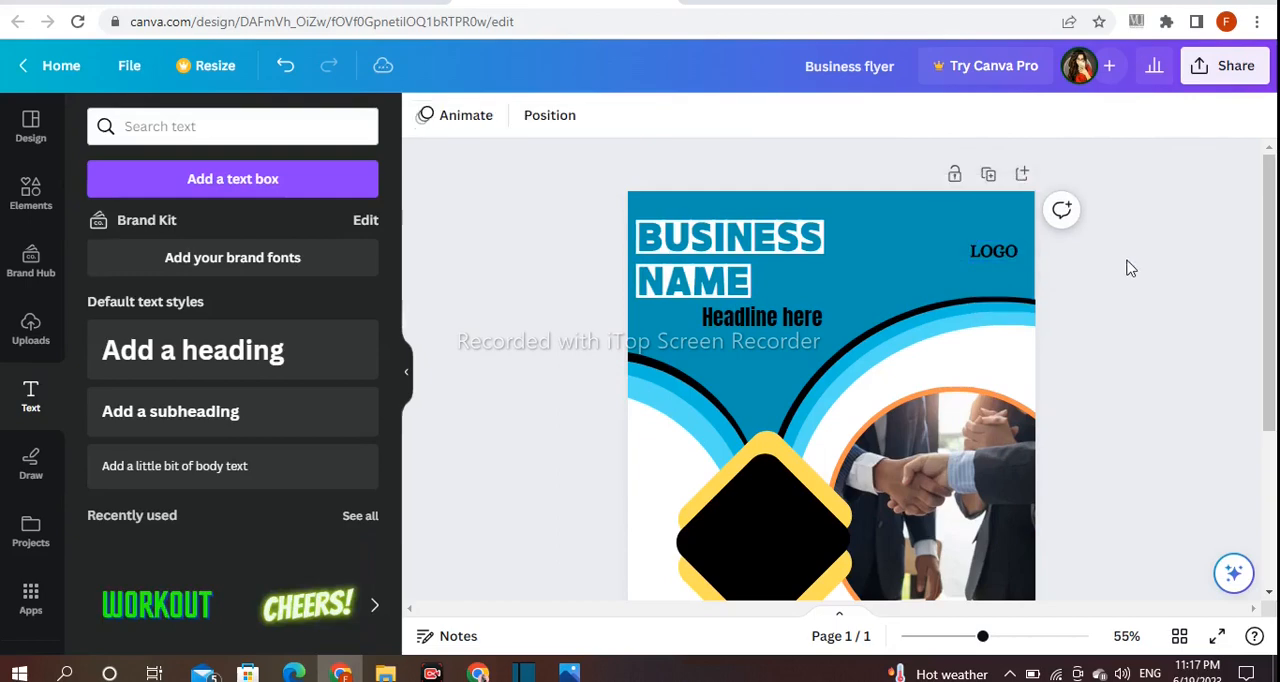
# - Replace the previous elements search with a search for "LOGO"
pyautogui.click(30, 188)
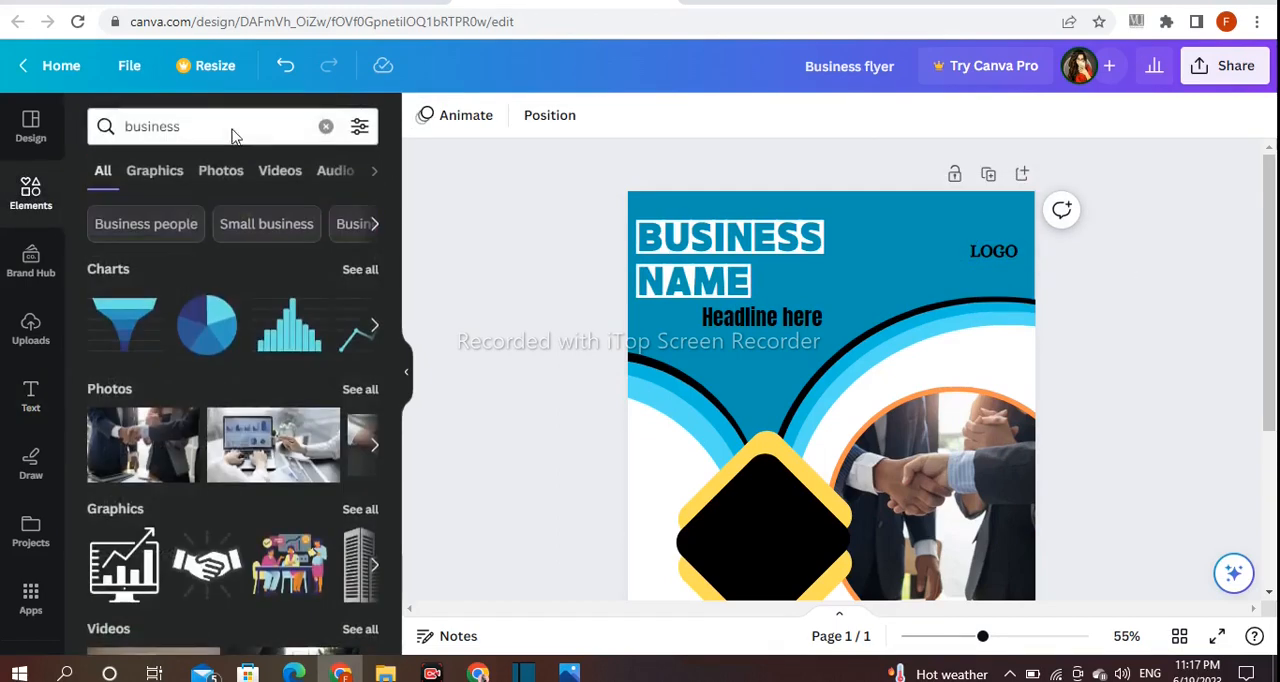
pyautogui.click(281, 130)
pyautogui.click(325, 126)
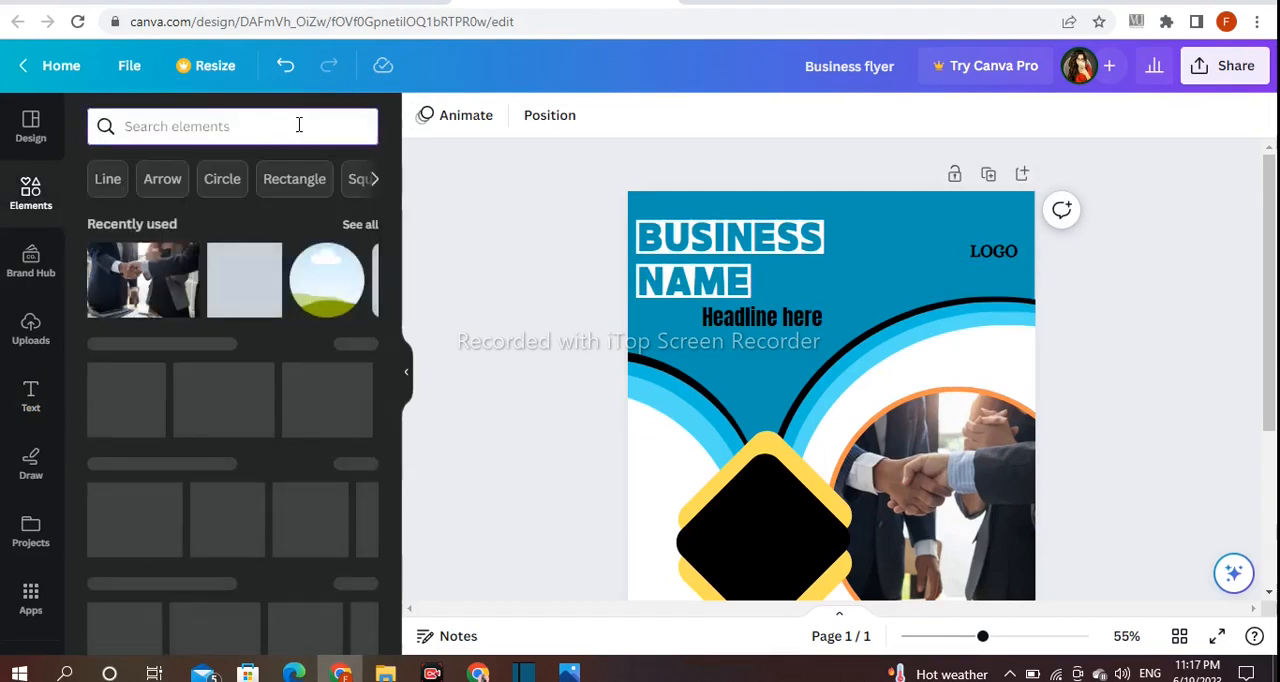
pyautogui.write('LOGO')
pyautogui.press('Return')
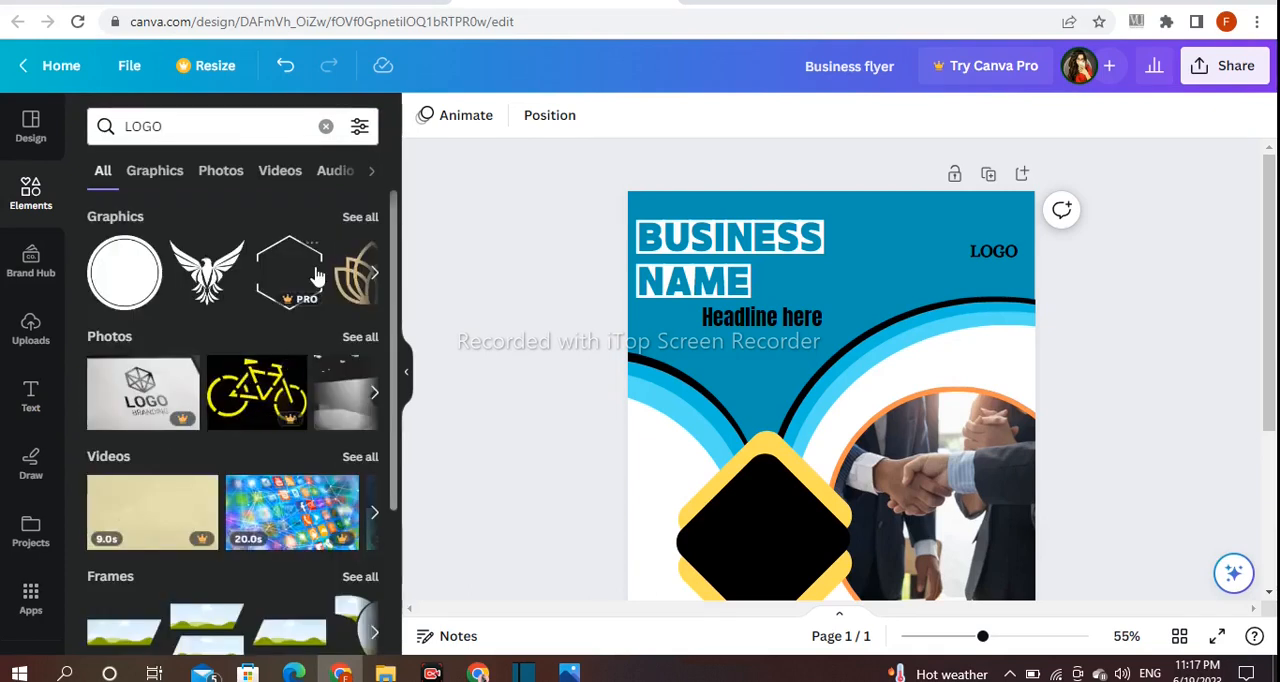
# - Add the spread-winged bird graphic, shrink it and place it directly above the LOGO text
pyautogui.click(207, 275)
pyautogui.moveTo(893, 426); pyautogui.dragTo(859, 302)
pyautogui.moveTo(846, 377); pyautogui.dragTo(1009, 278)
pyautogui.click(1162, 260)
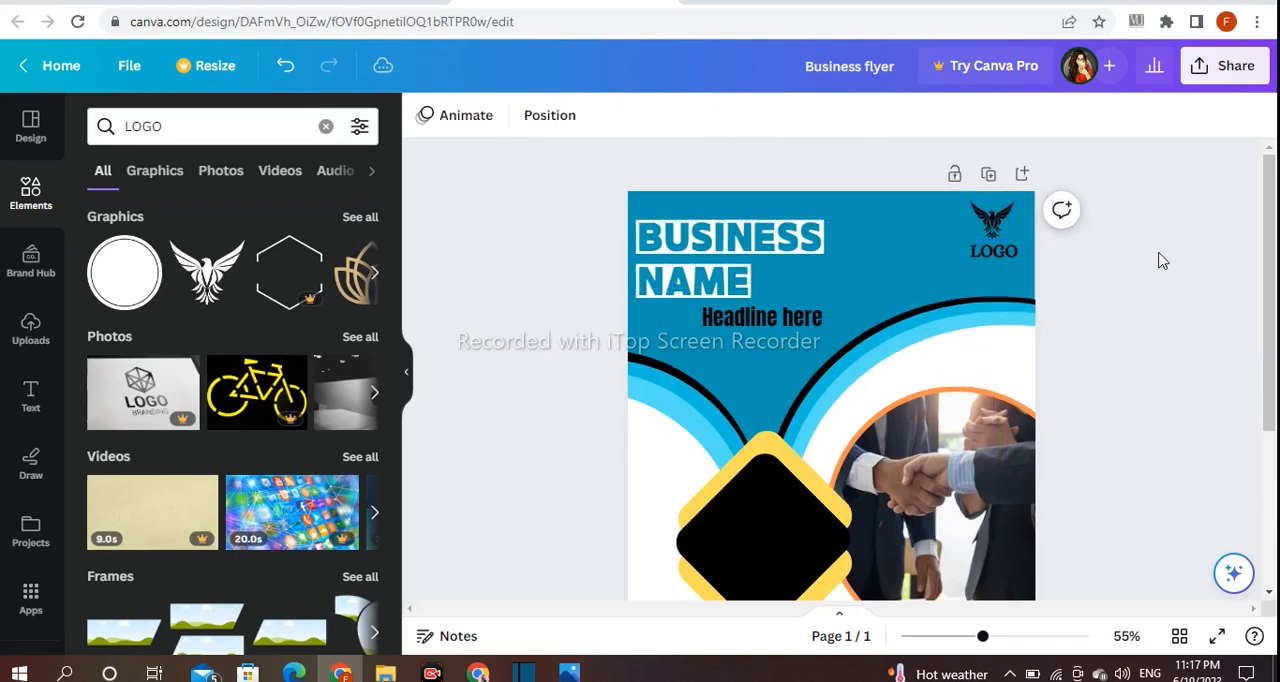
# - Add a heading that reads "Lets Grow your Business"
pyautogui.scroll(-2, 1131, 506)
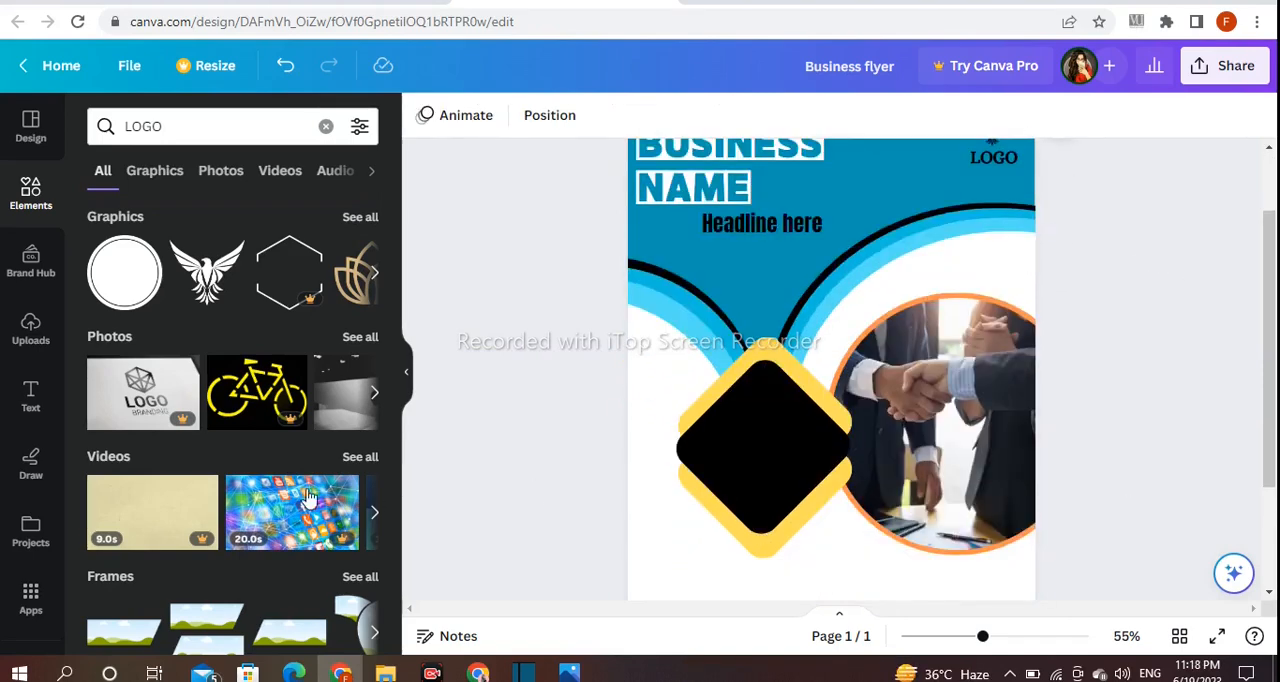
pyautogui.click(30, 395)
pyautogui.click(193, 350)
pyautogui.press('BackSpace')
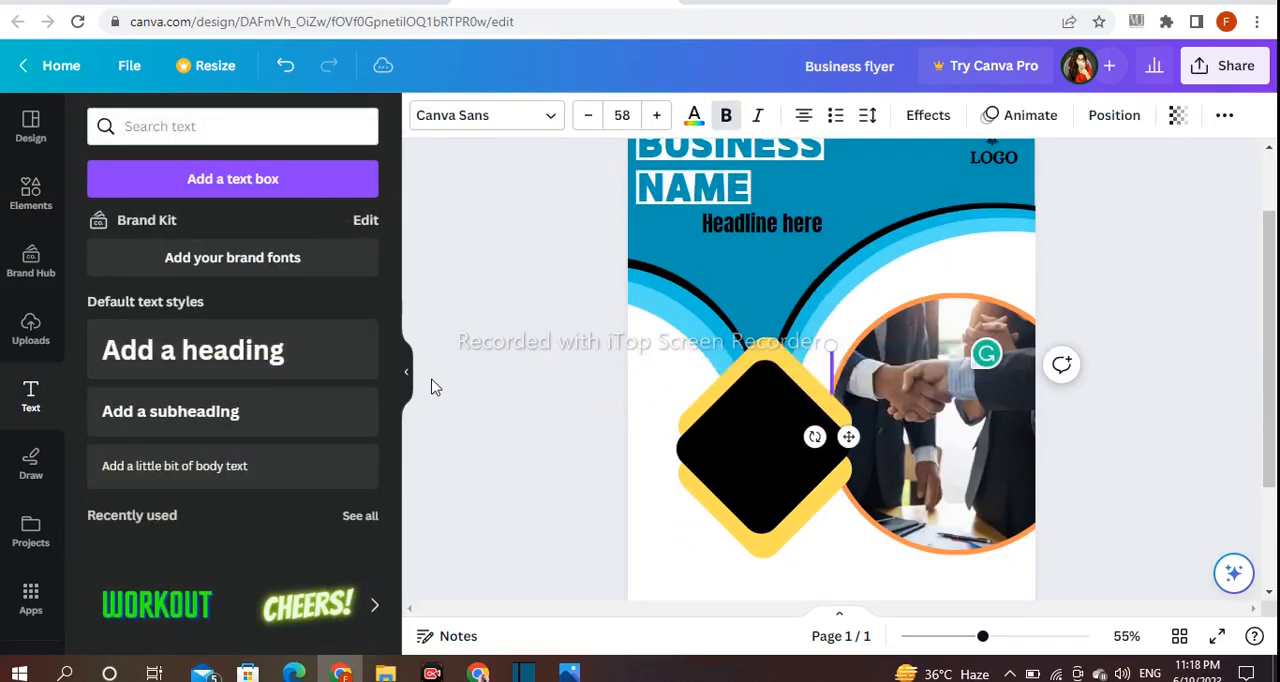
pyautogui.write('Le')
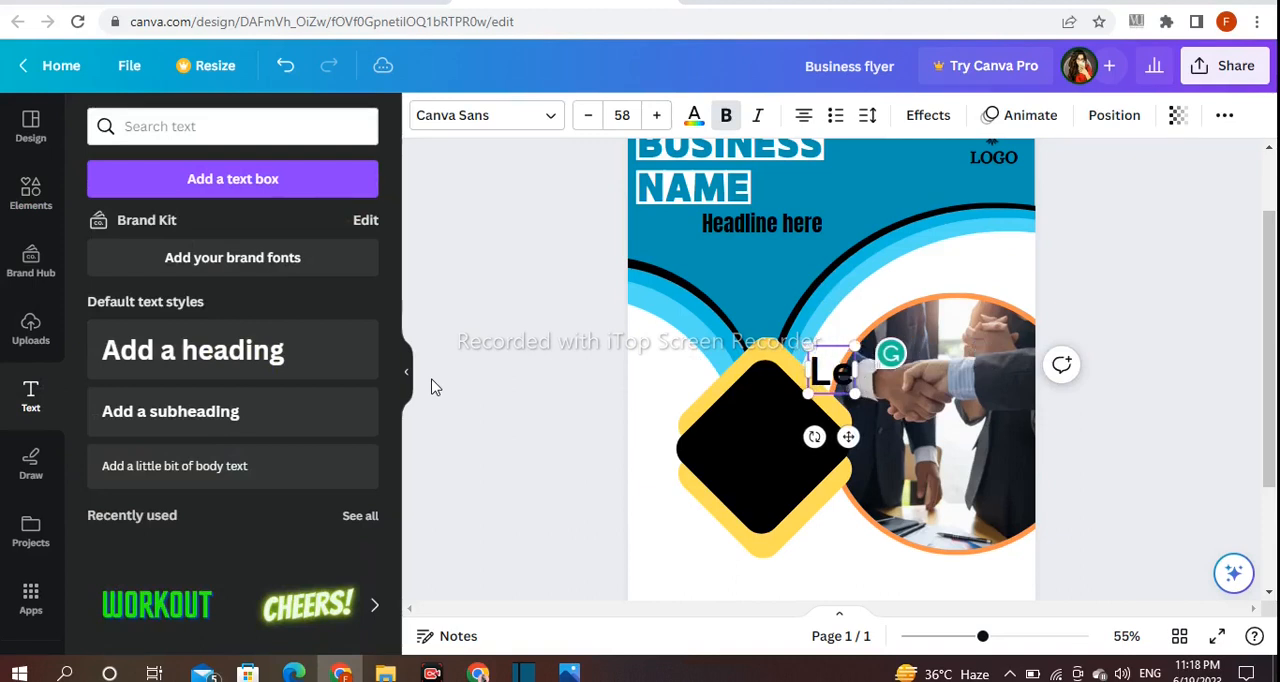
pyautogui.write('ts')
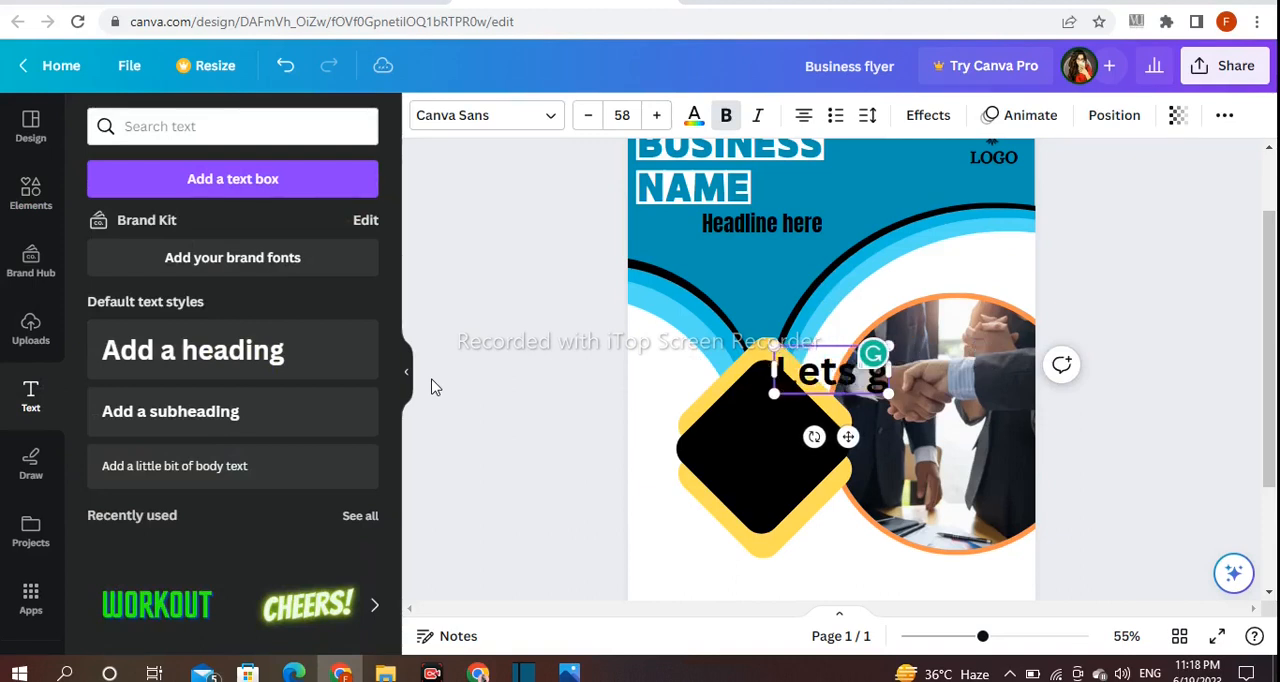
pyautogui.write(' Gr')
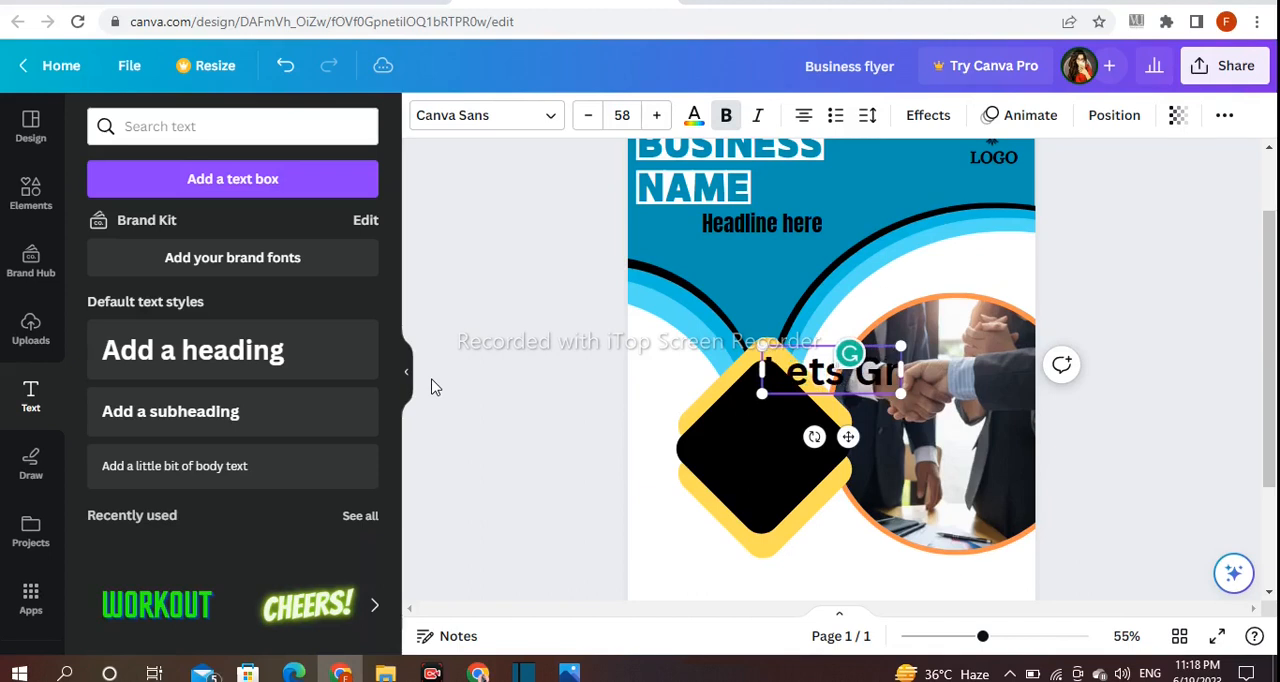
pyautogui.write('ow your')
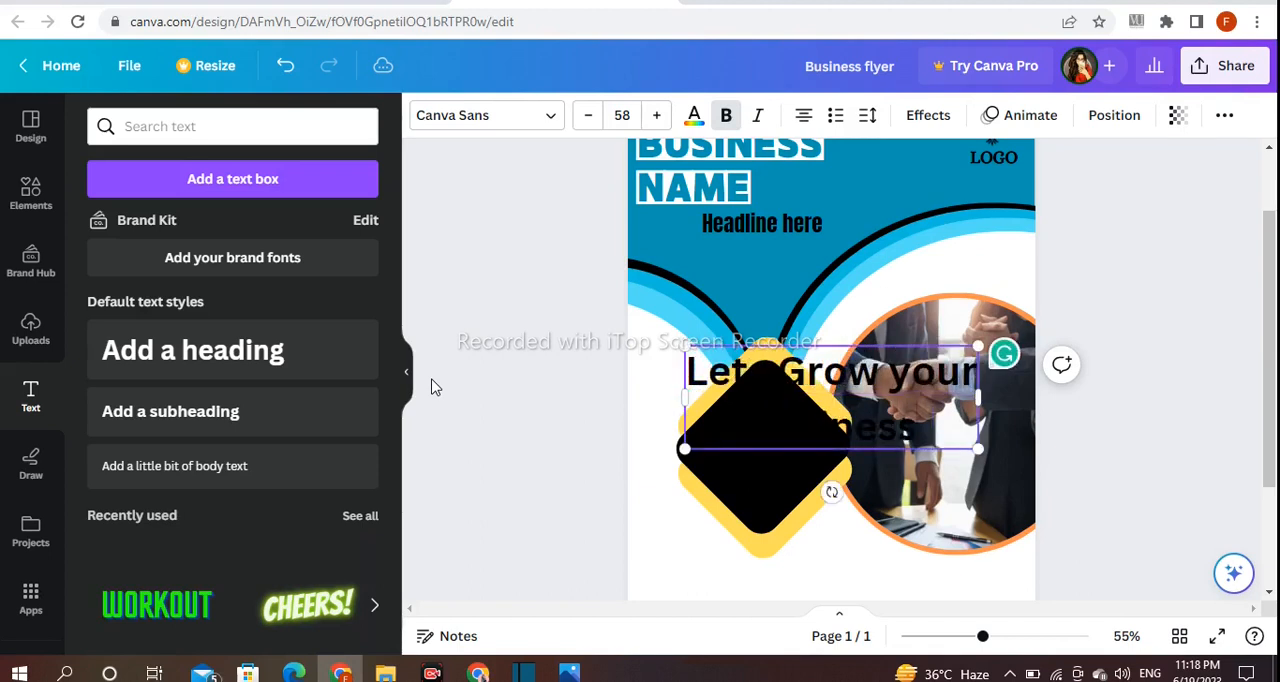
pyautogui.press('Escape')
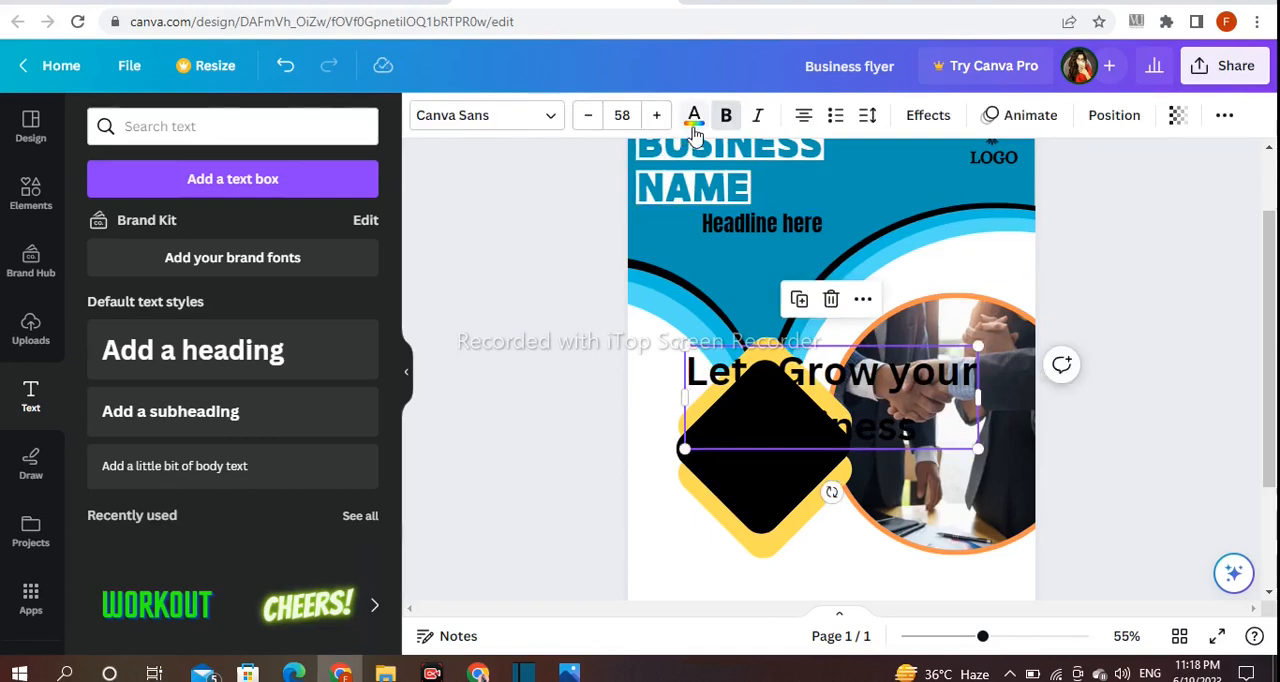
# - Colour the "Lets Grow your Business" heading white, then shrink it to size 31.9 and fit it inside the black diamond
pyautogui.click(694, 118)
pyautogui.click(157, 279)
pyautogui.moveTo(979, 349); pyautogui.dragTo(808, 440)
pyautogui.click(600, 417)
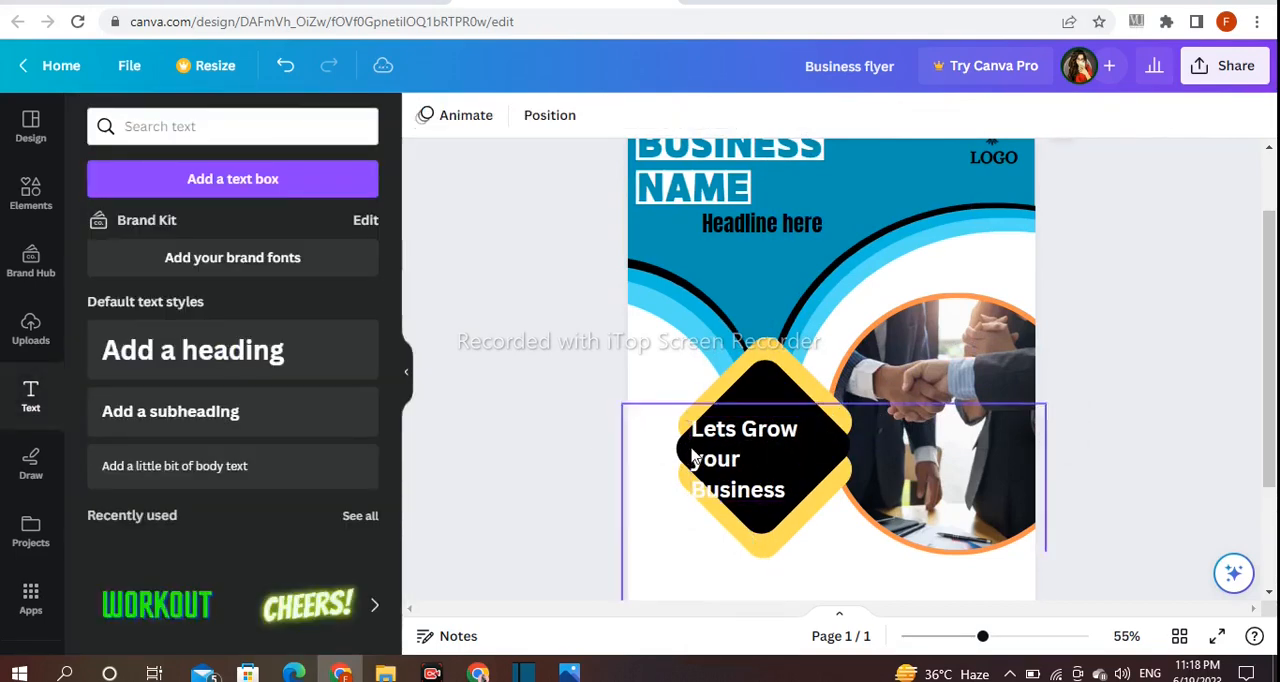
pyautogui.click(692, 455)
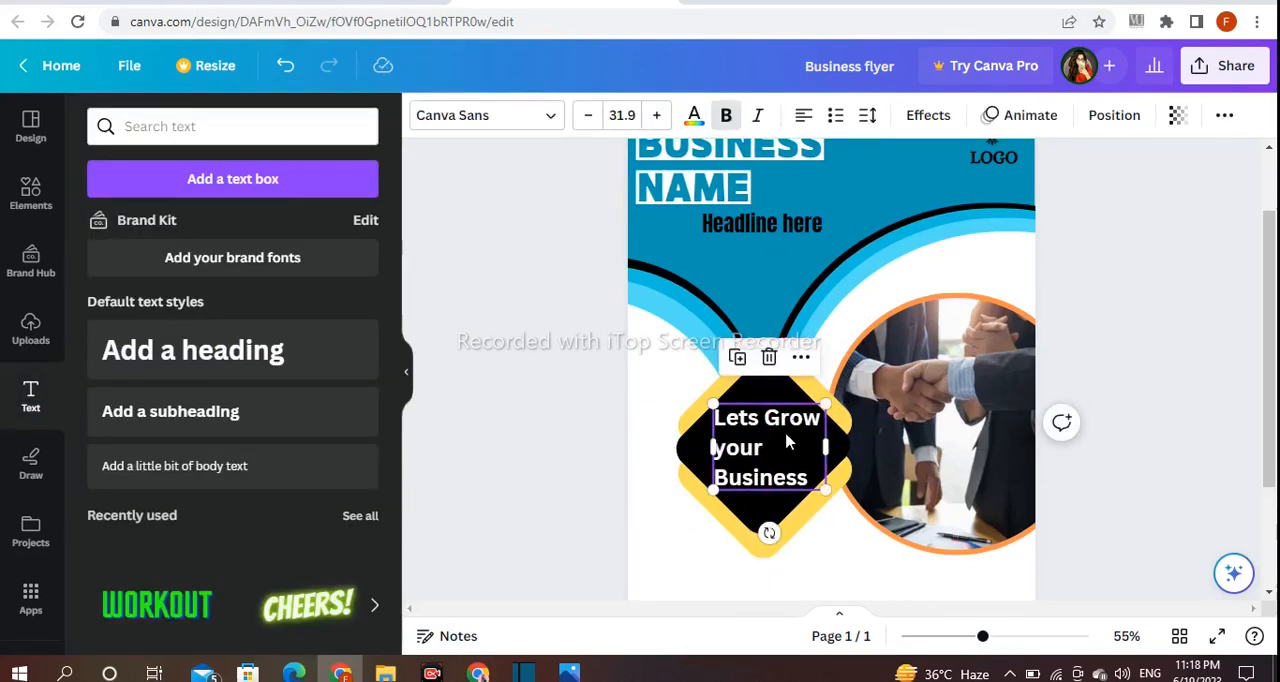
# - Reduce the font size of the "Lets Grow" line in the diamond text
pyautogui.doubleClick(790, 418)
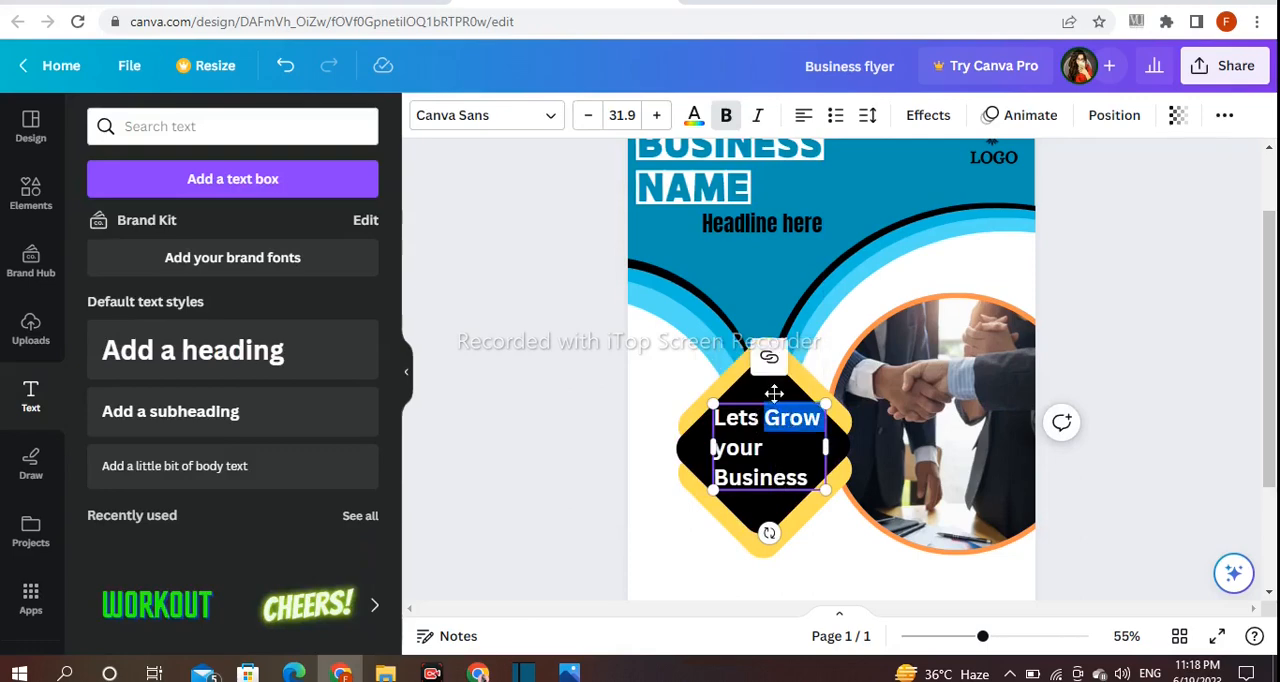
pyautogui.click(588, 115)
pyautogui.click(519, 380)
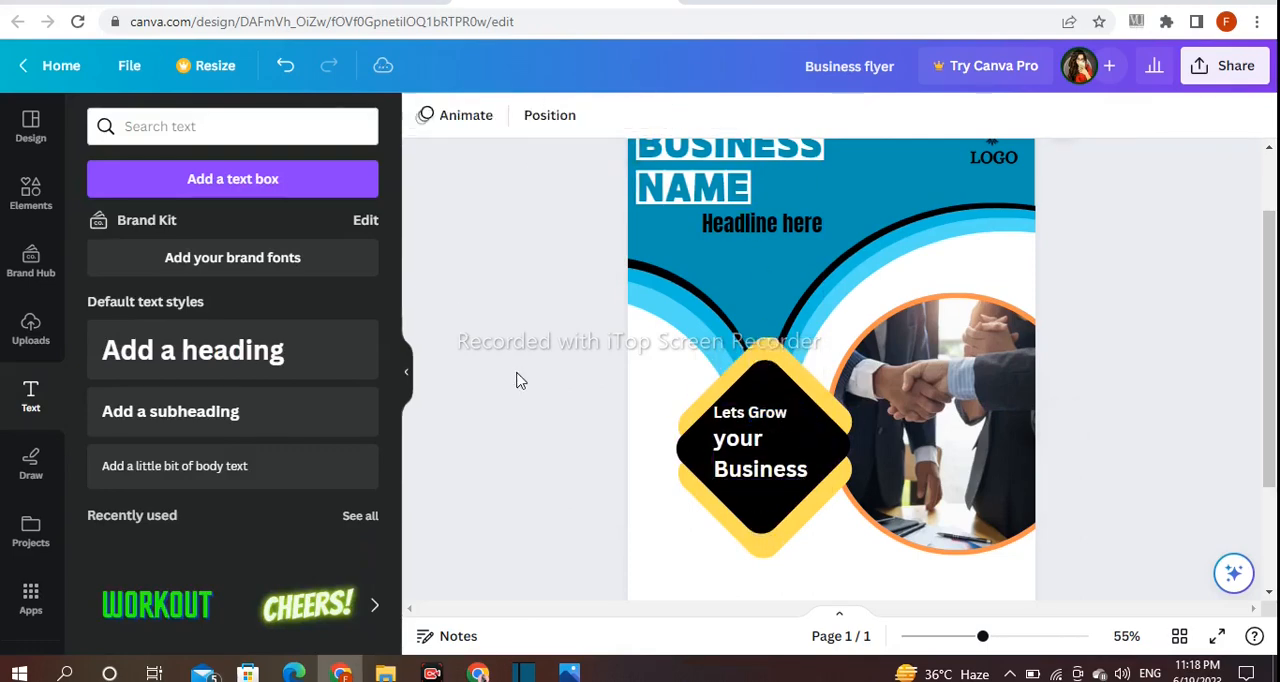
# - Enlarge the word "Business" slightly and centre-align the lines of the diamond text
pyautogui.click(762, 455)
pyautogui.doubleClick(766, 469)
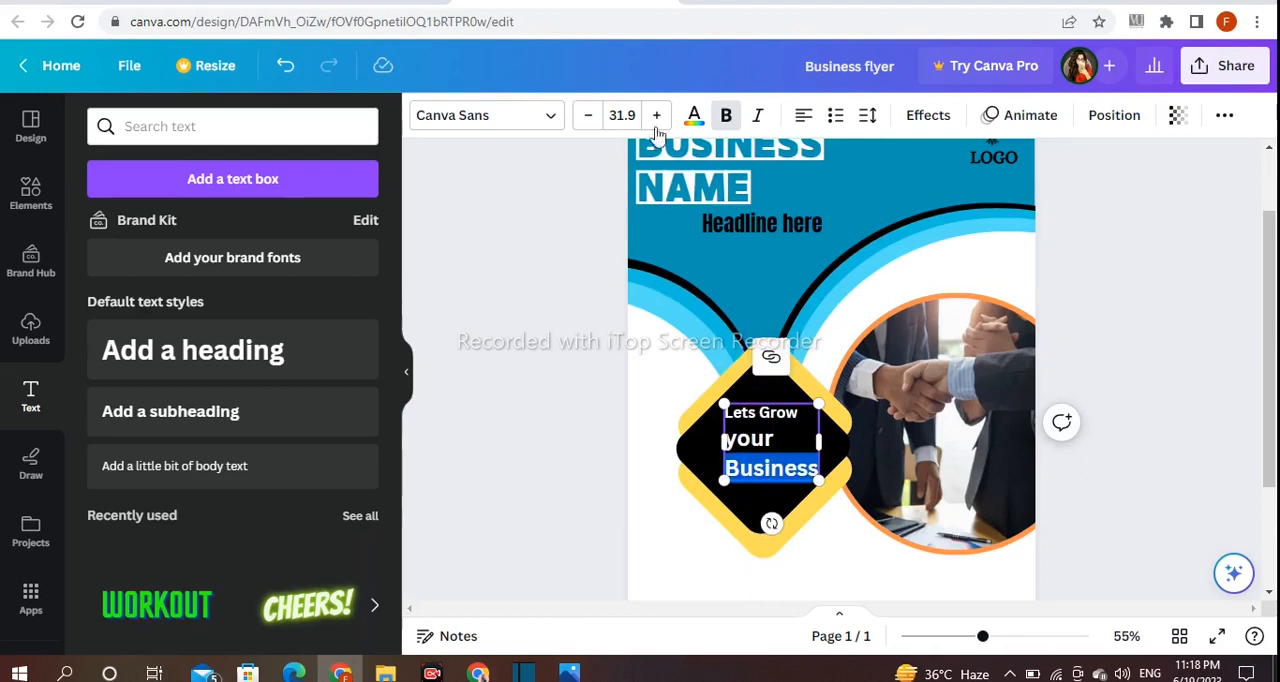
pyautogui.click(590, 407)
pyautogui.moveTo(755, 472); pyautogui.dragTo(737, 466)
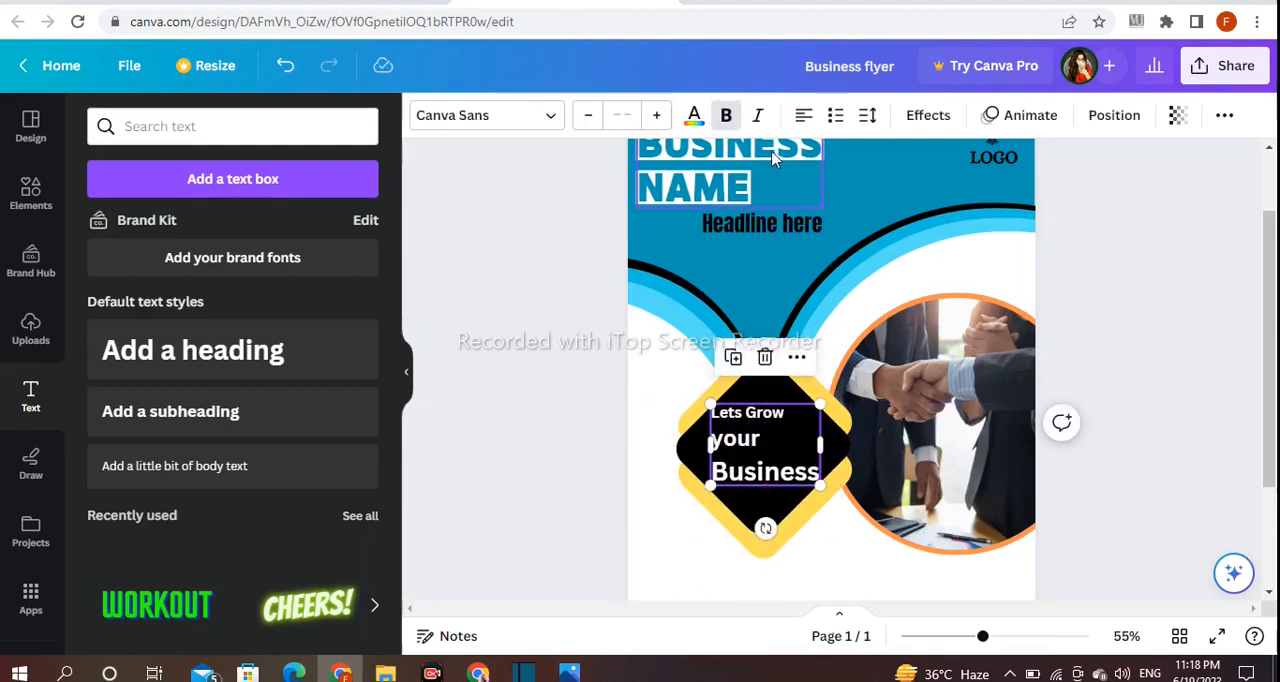
# - Fine-tune the size and position of the "Lets Grow your Business" text so it sits centred in the black diamond
pyautogui.click(748, 460)
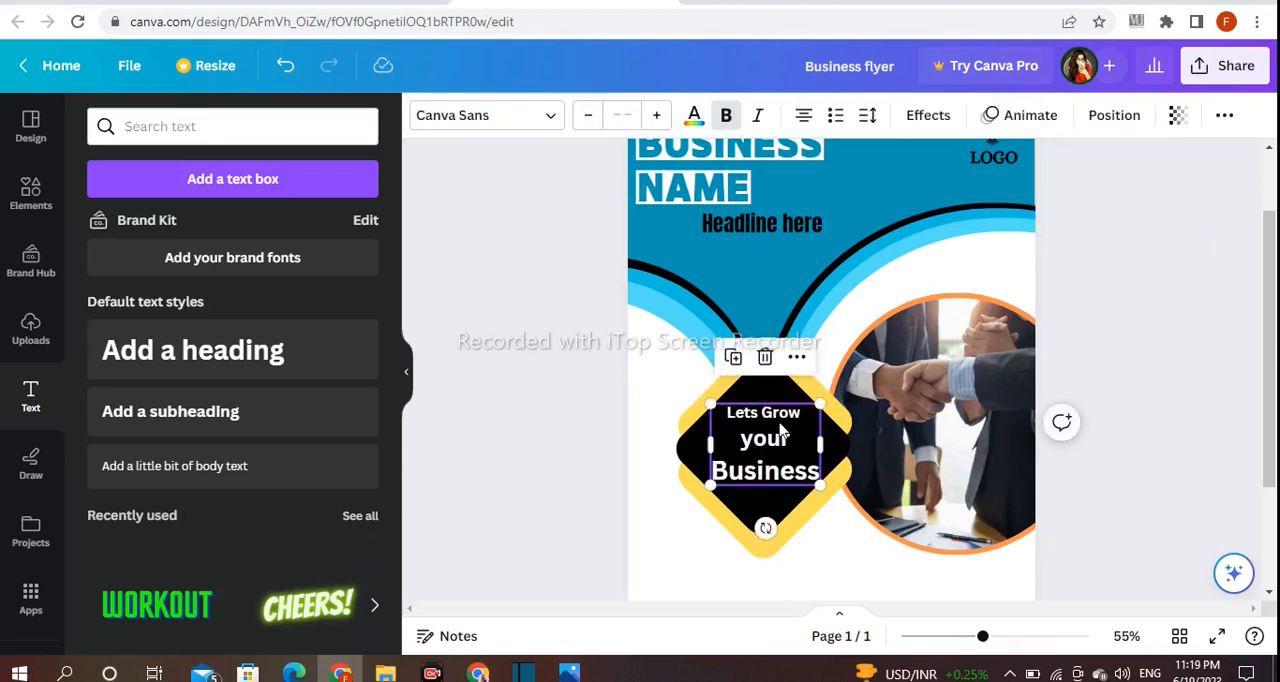
pyautogui.moveTo(827, 400); pyautogui.dragTo(831, 397)
pyautogui.moveTo(783, 438); pyautogui.dragTo(777, 439)
pyautogui.click(587, 437)
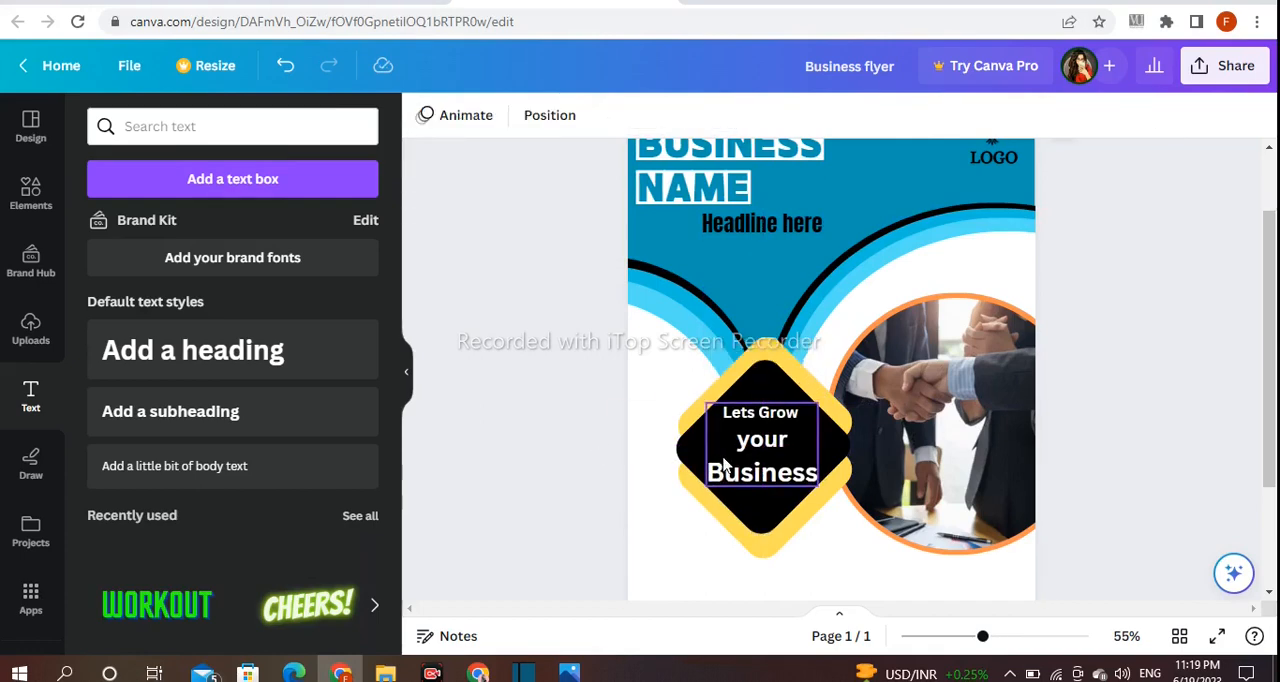
pyautogui.click(727, 466)
pyautogui.moveTo(707, 489); pyautogui.dragTo(714, 484)
pyautogui.click(573, 467)
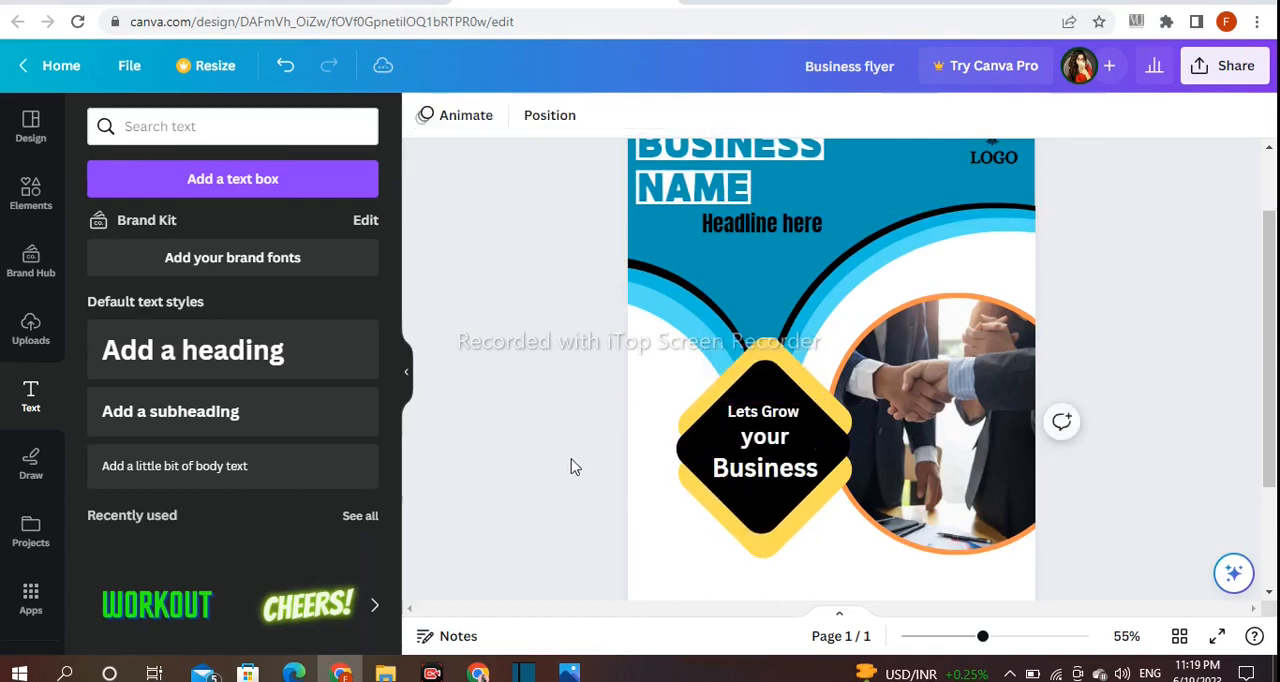
# - Change the font of the diamond text to Anonymous Pro
pyautogui.click(750, 428)
pyautogui.click(512, 118)
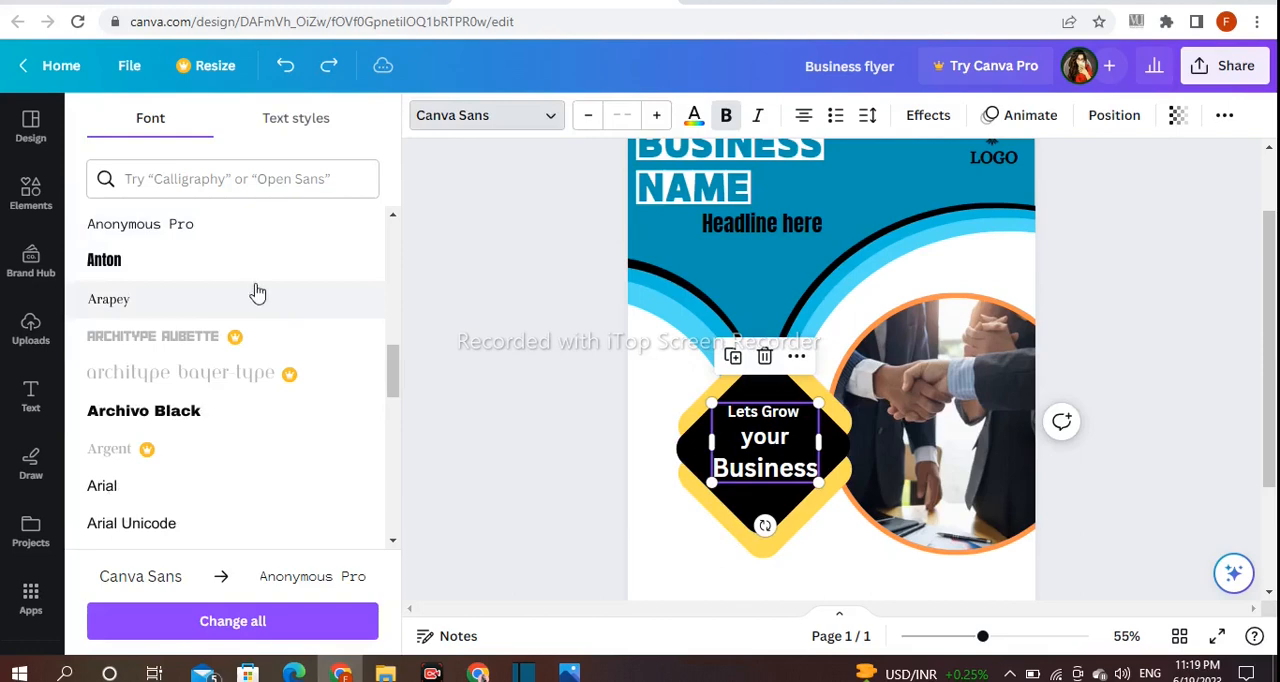
pyautogui.click(190, 226)
pyautogui.click(535, 322)
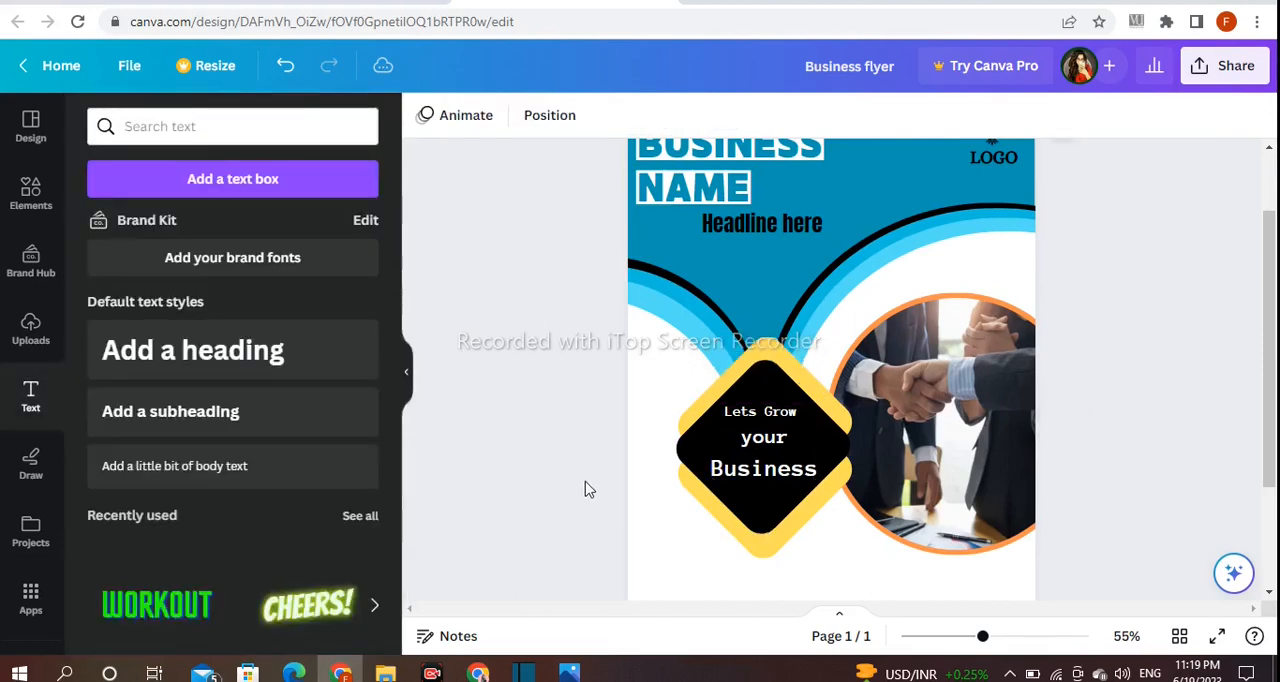
# - Add a subheading in white that reads "Address , Num and website of your company goes here"
pyautogui.scroll(-3, 1150, 485)
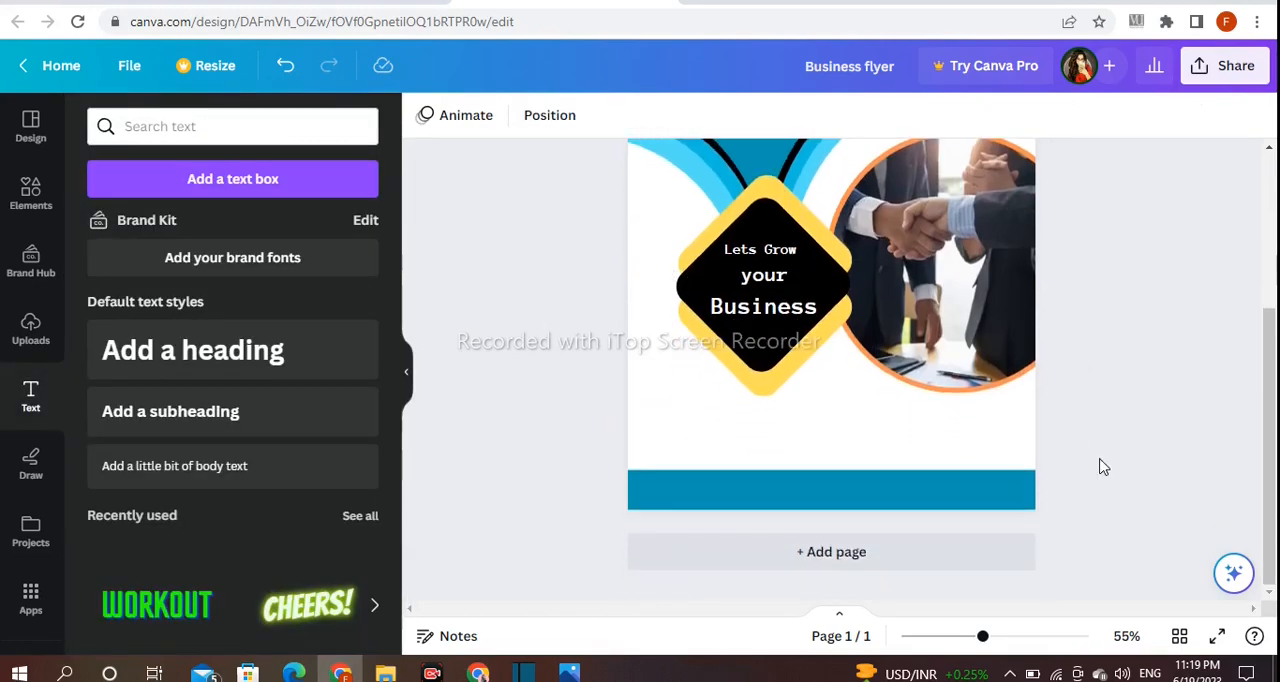
pyautogui.press('BackSpace')
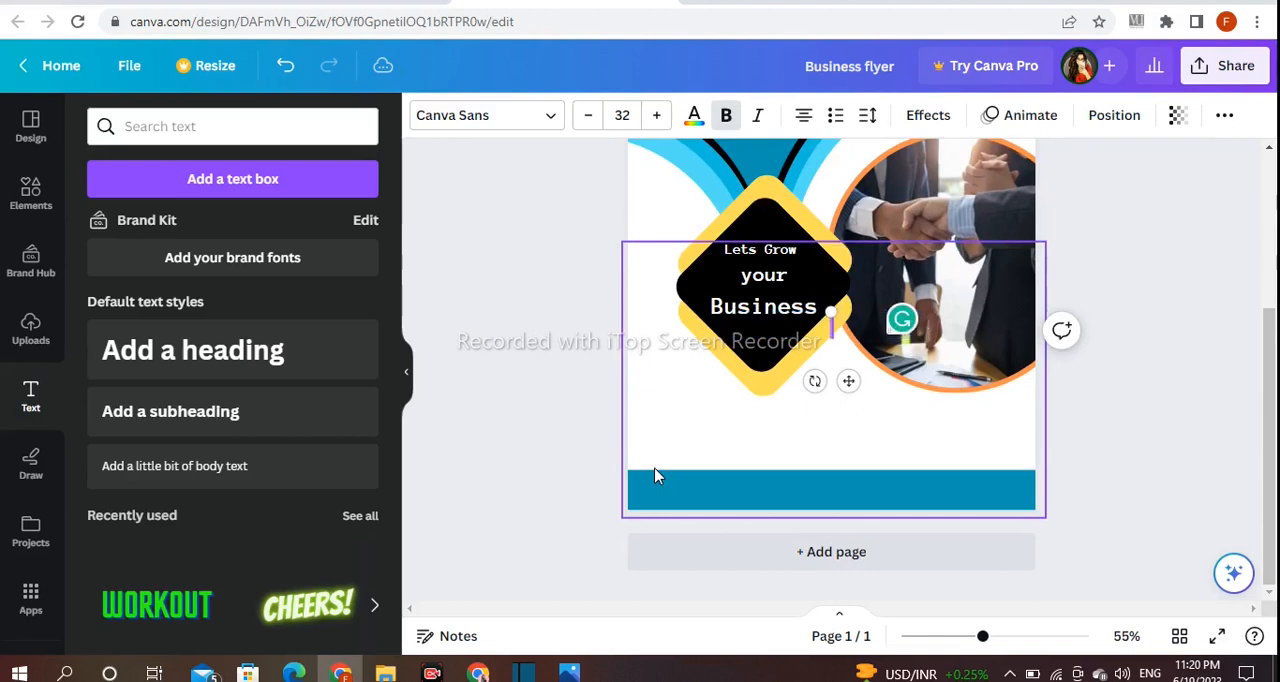
pyautogui.write('Addreas ')
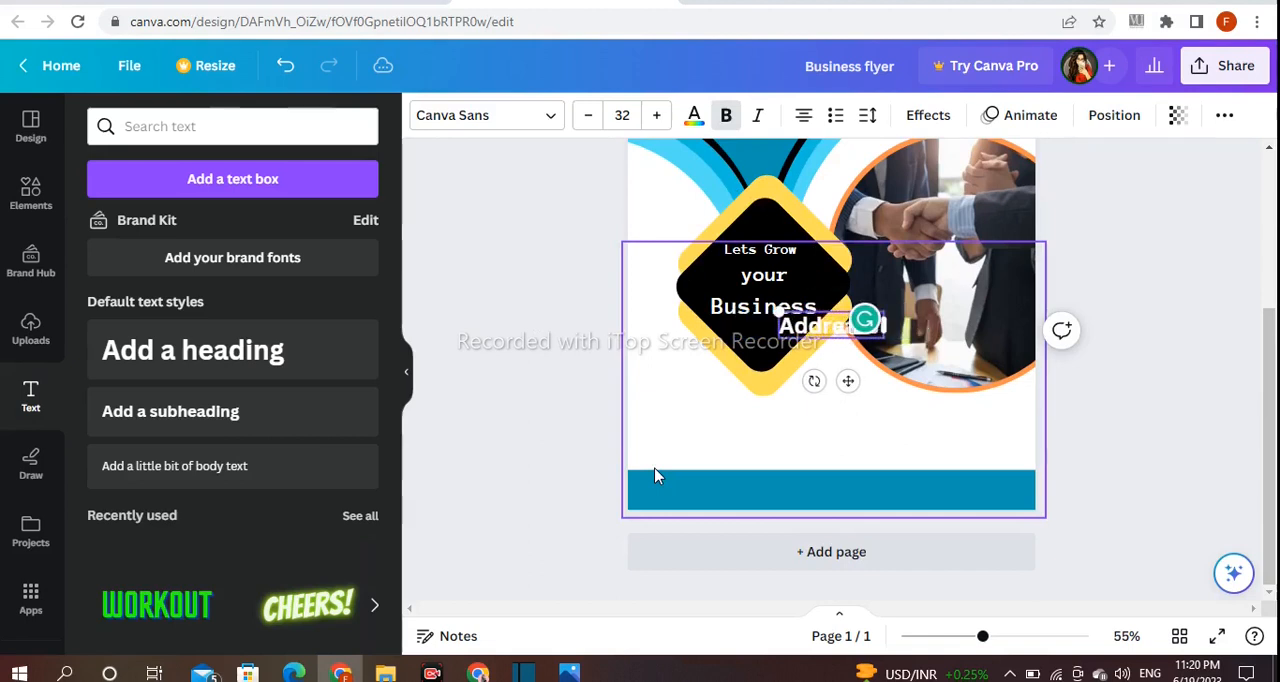
pyautogui.write('Num')
pyautogui.press('BackSpace')
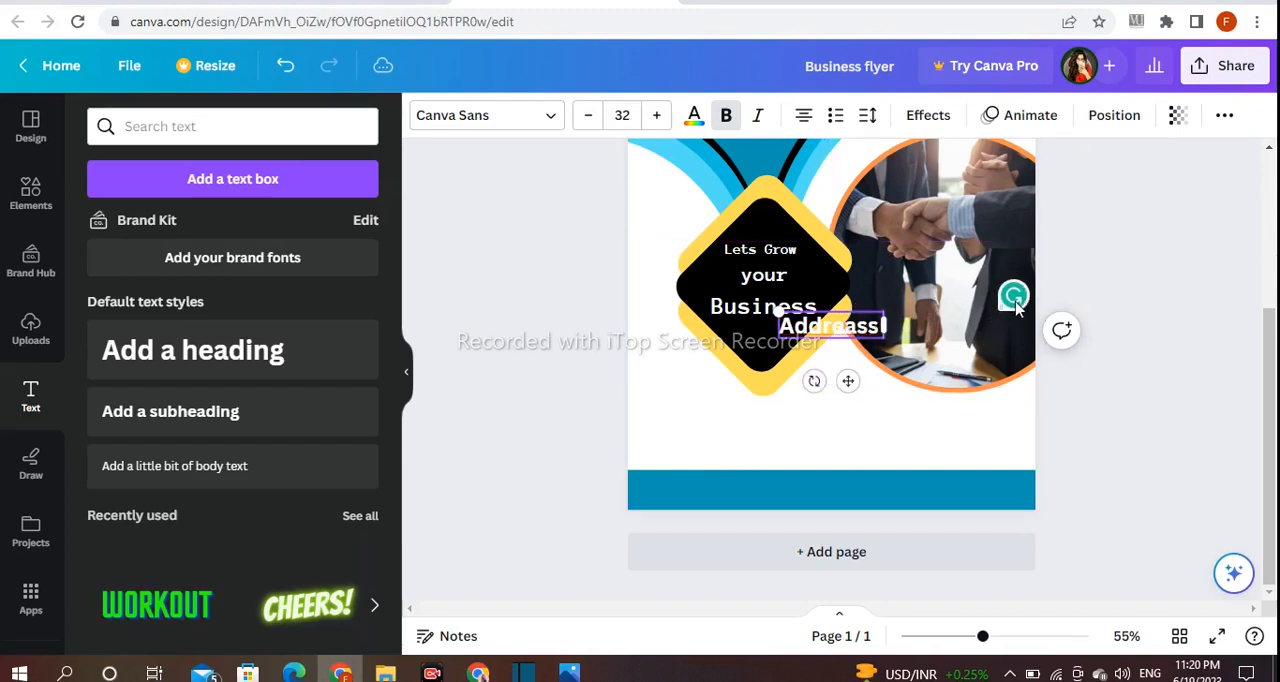
pyautogui.press('BackSpace')
pyautogui.write('ress , Nu')
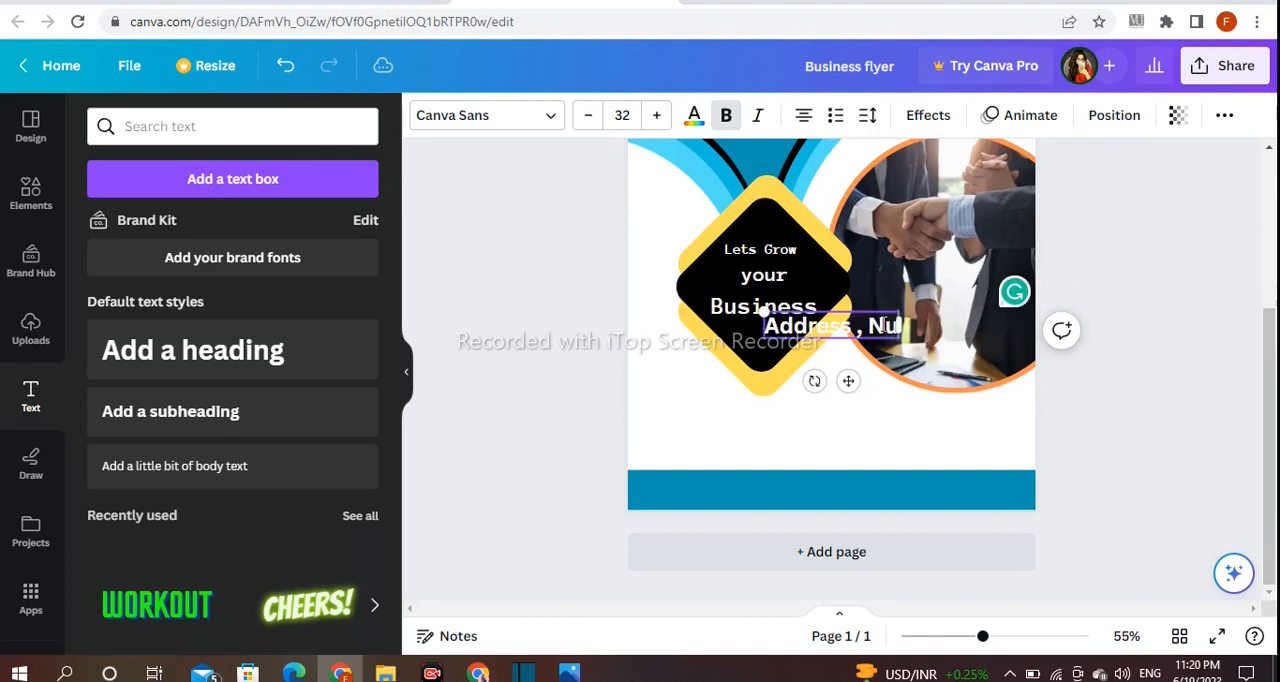
pyautogui.write('m and web')
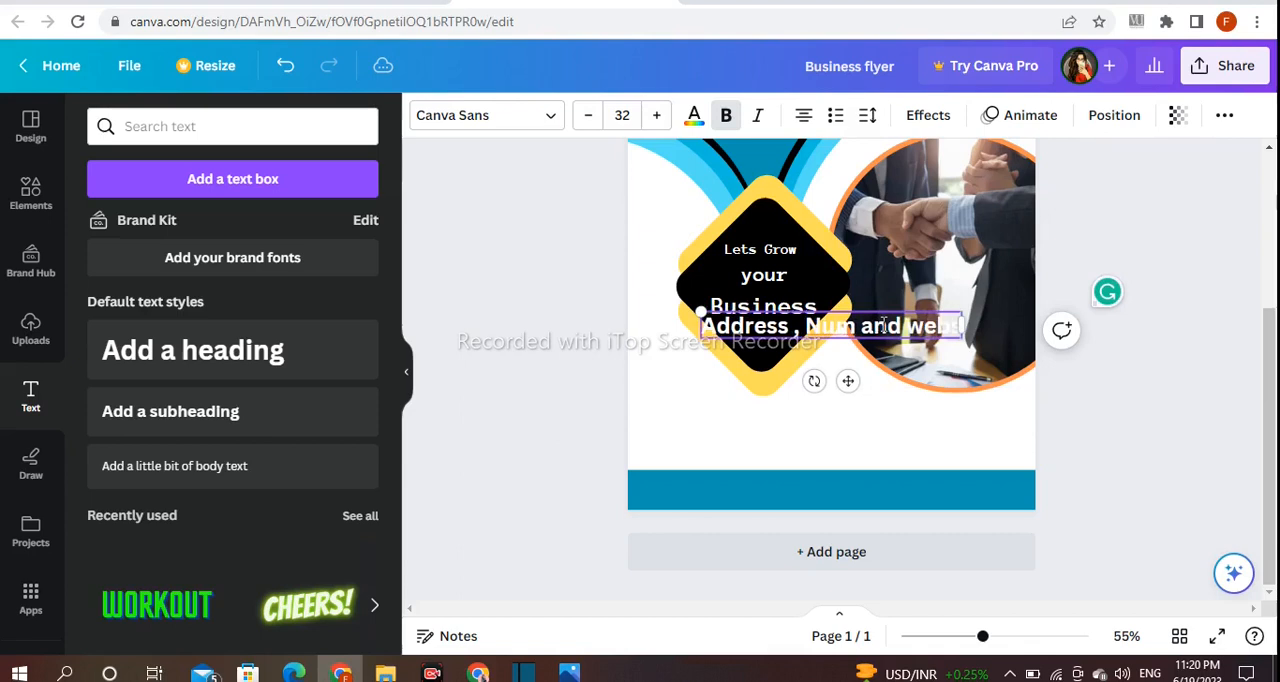
pyautogui.write('site df')
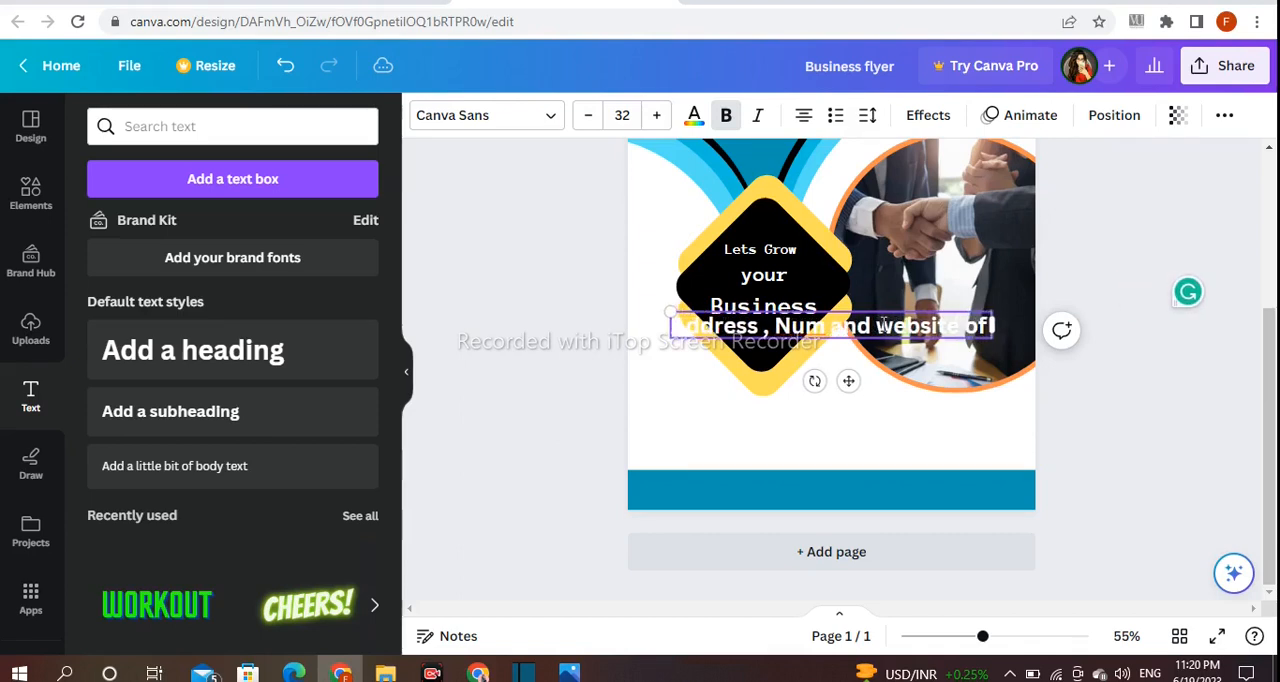
pyautogui.write(' your company goes here')
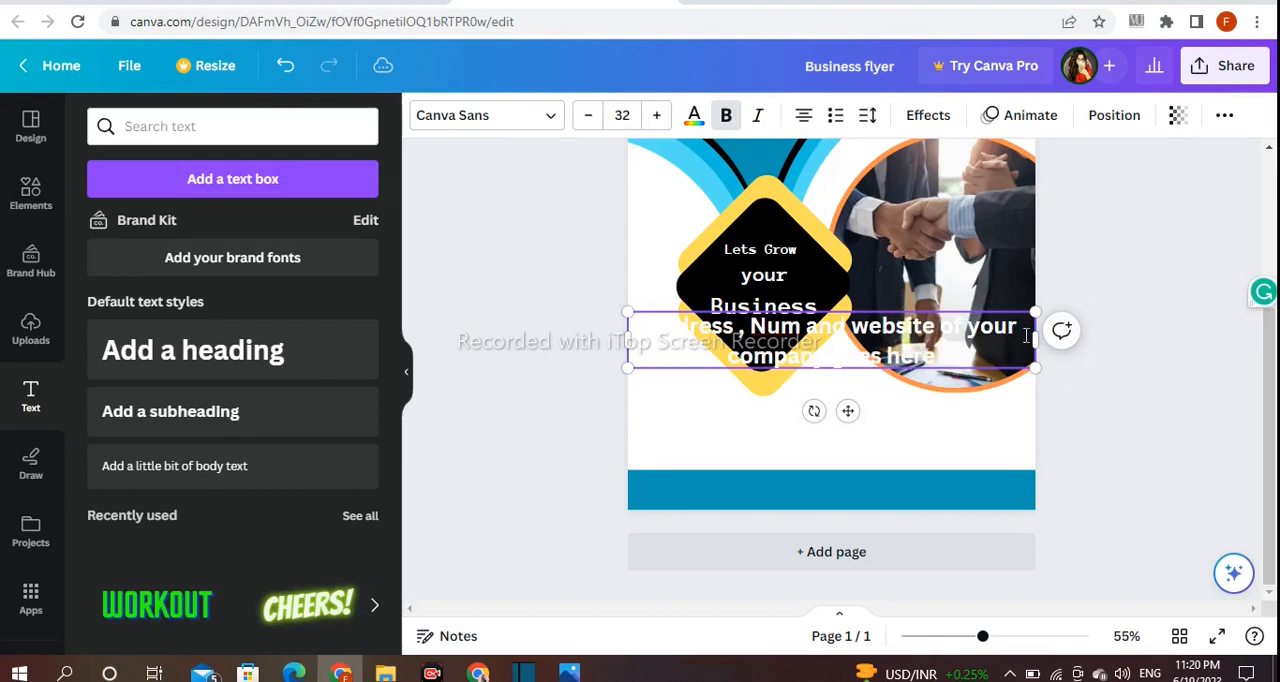
# - Fit the address text on one line at size 20.7 and place it on the teal bar at the flyer's bottom
pyautogui.moveTo(1040, 340); pyautogui.dragTo(1236, 330)
pyautogui.moveTo(627, 314); pyautogui.dragTo(842, 322)
pyautogui.moveTo(1058, 381); pyautogui.dragTo(863, 541)
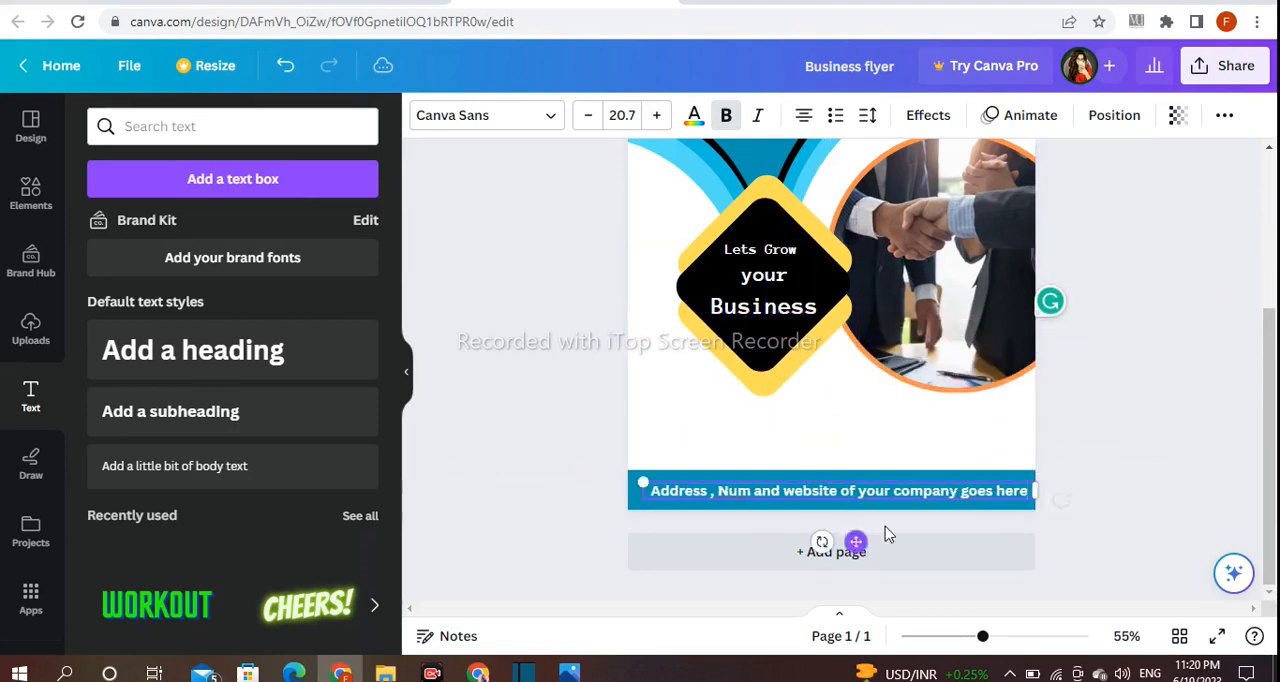
pyautogui.click(1137, 434)
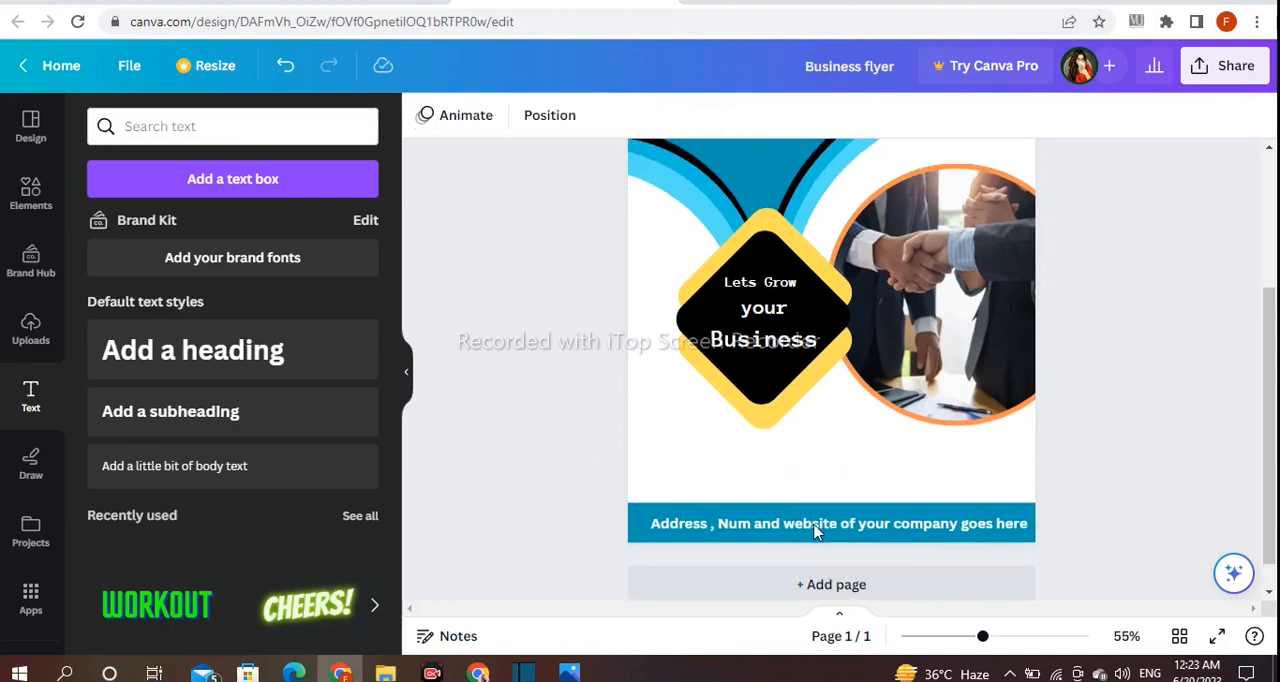
# - Change the font of the address line in the bottom bar to Bebas Neue
pyautogui.click(815, 532)
pyautogui.click(523, 120)
pyautogui.click(166, 262)
pyautogui.scroll(-4, 190, 300)
pyautogui.click(194, 312)
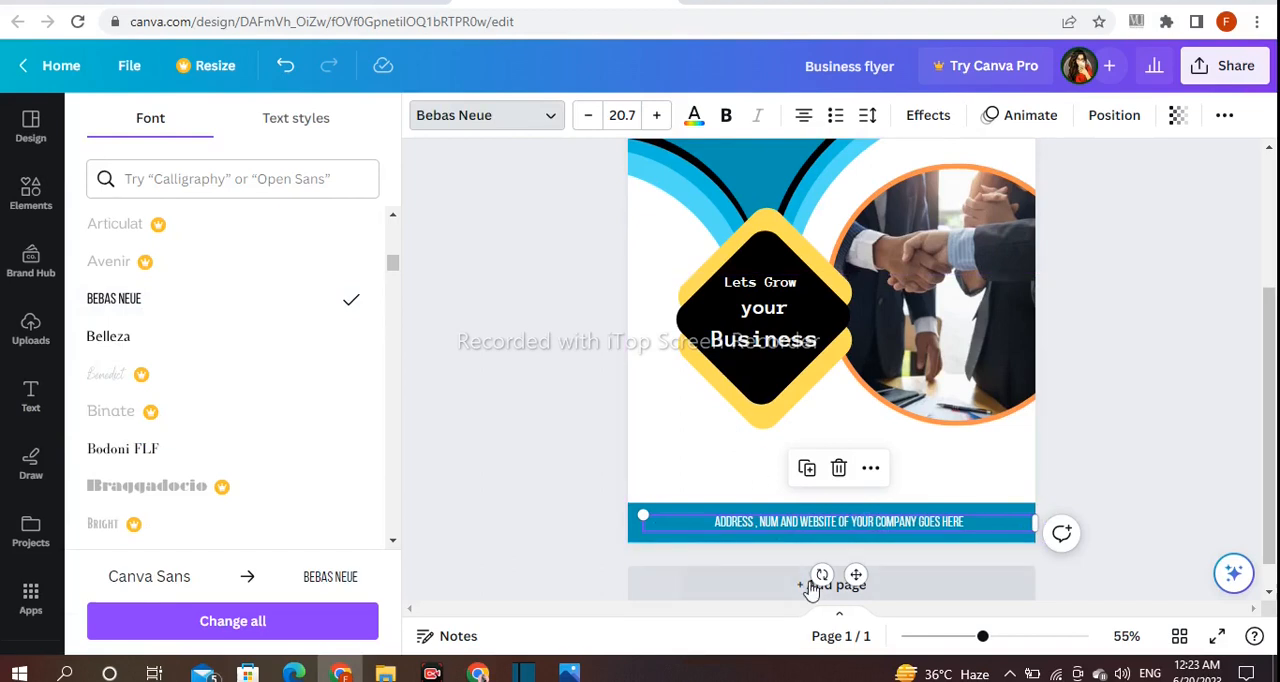
# - Enlarge the address line to size 31.4 and centre it across the teal bottom bar
pyautogui.moveTo(612, 503); pyautogui.dragTo(519, 502)
pyautogui.moveTo(643, 519); pyautogui.dragTo(653, 518)
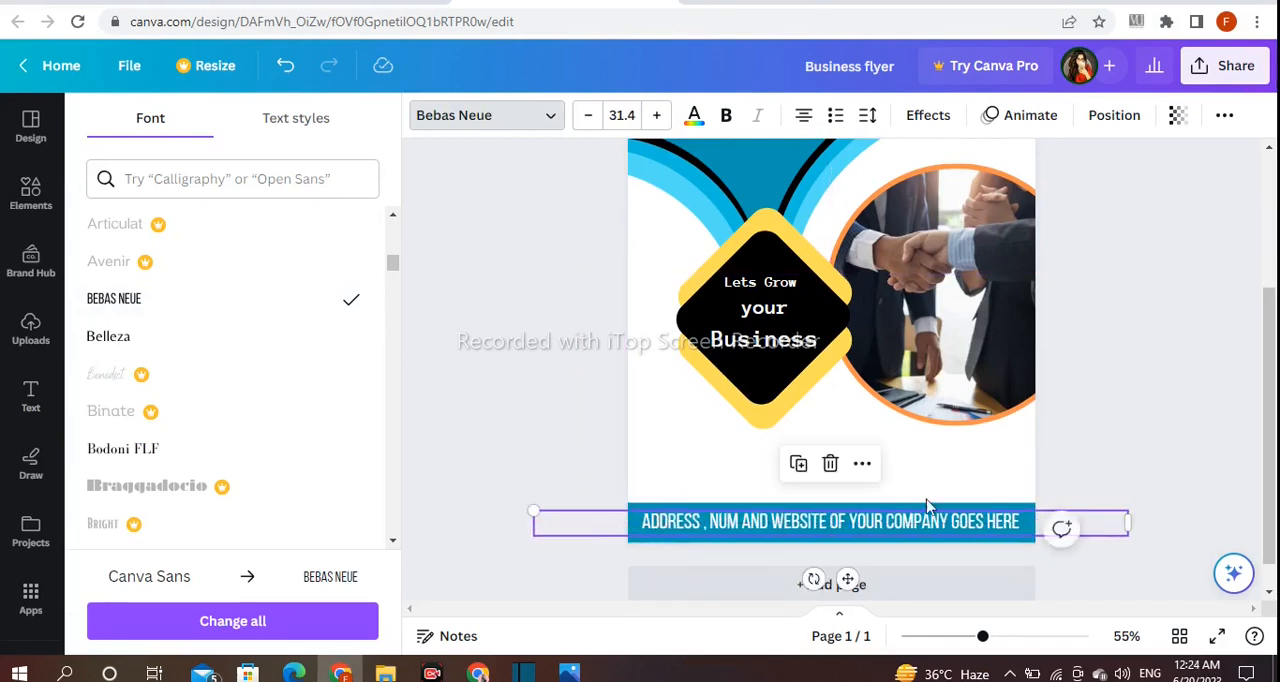
pyautogui.click(1168, 449)
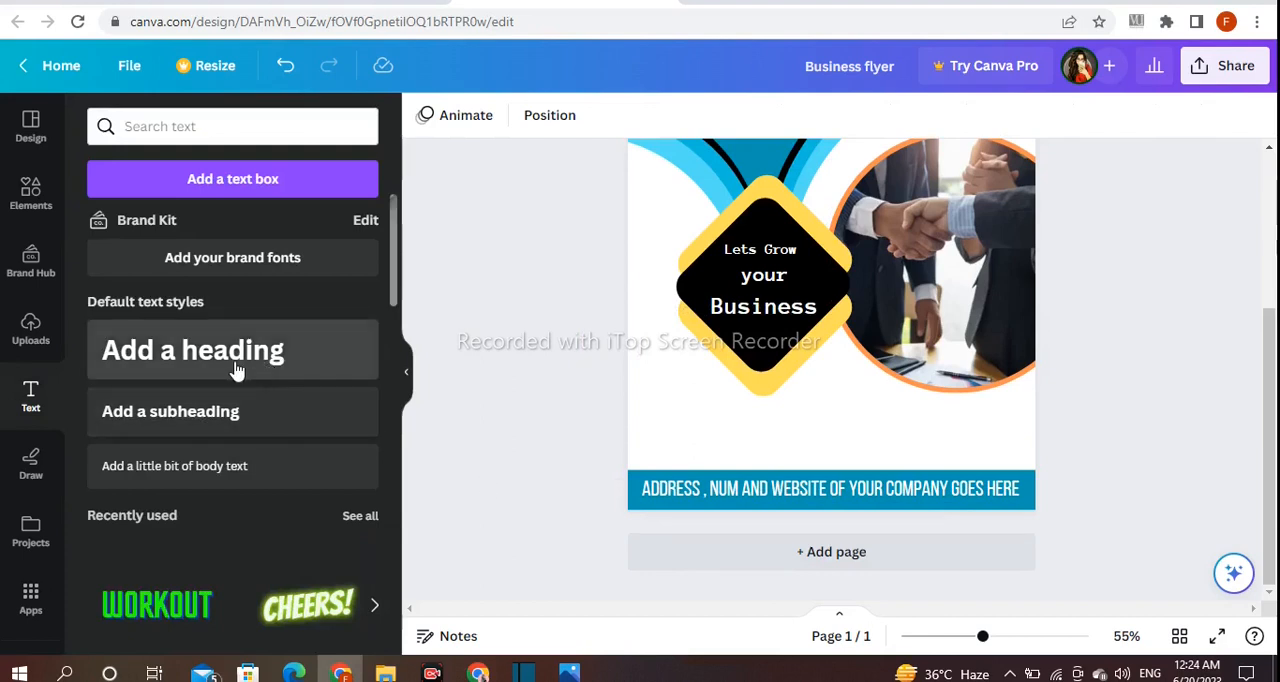
# - Add a heading reading "DETAILS", scale it to size 43.4 and place it at the flyer's left edge above the teal bottom bar
pyautogui.click(236, 370)
pyautogui.press('BackSpace')
pyautogui.write('DETAILS')
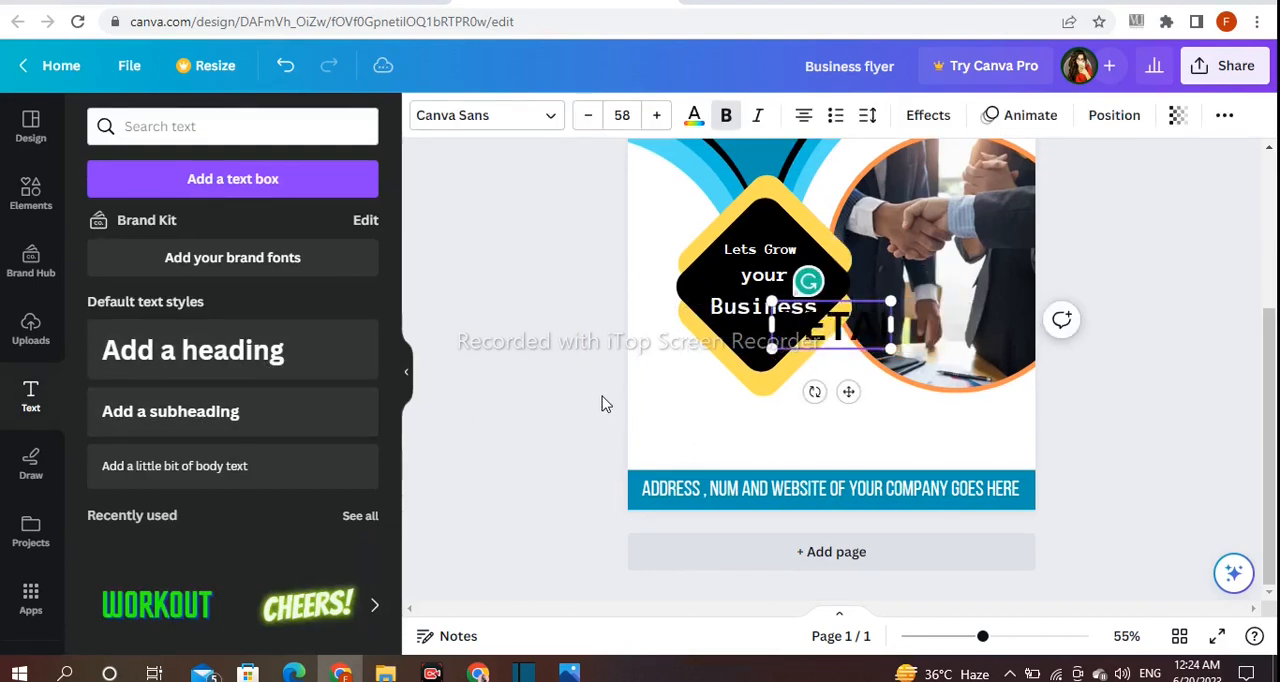
pyautogui.click(603, 403)
pyautogui.moveTo(840, 320); pyautogui.dragTo(644, 388)
pyautogui.moveTo(771, 357); pyautogui.dragTo(730, 368)
# - Change the DETAILS heading's font to Anton and reduce it to size 37.9 beside the diamond's lower left edge
pyautogui.click(457, 120)
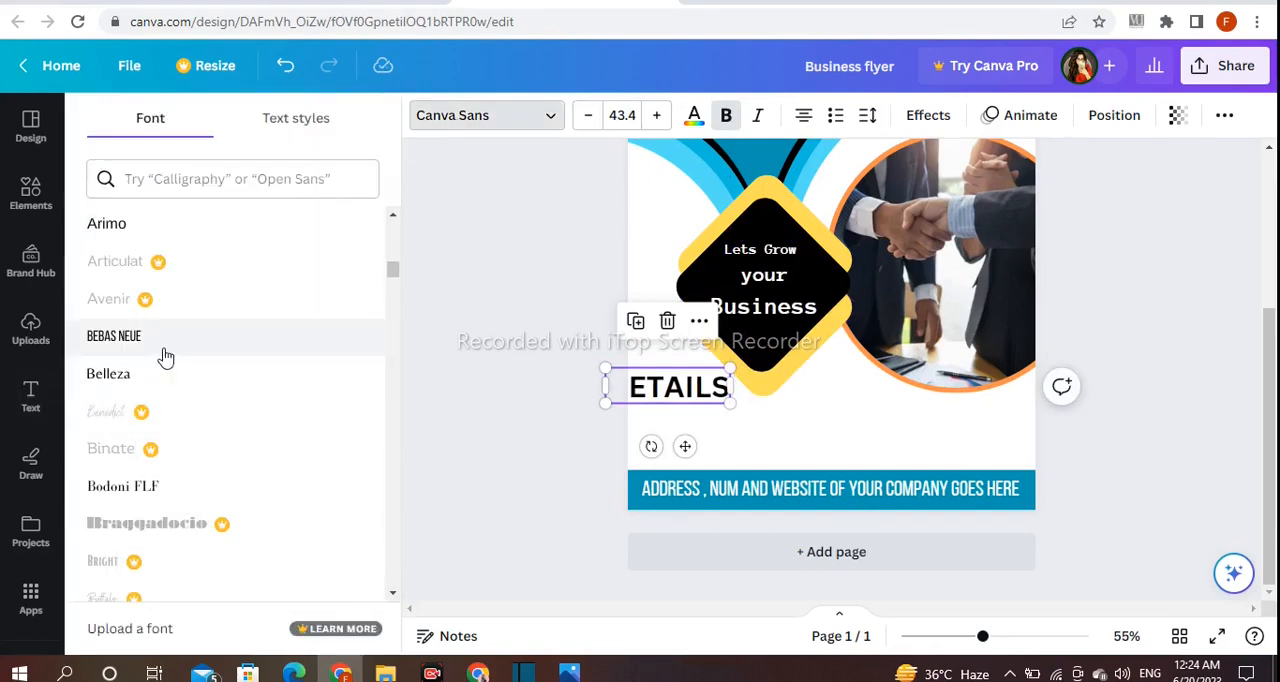
pyautogui.scroll(5, 163, 357)
pyautogui.click(137, 391)
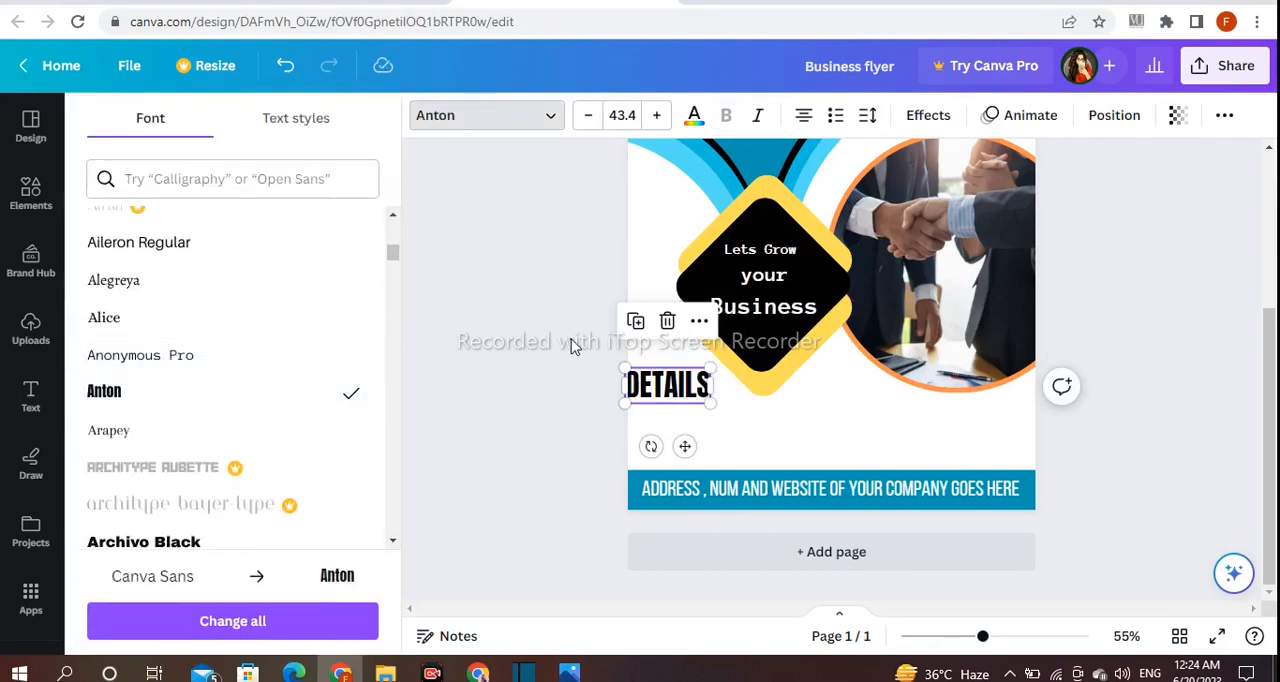
pyautogui.click(589, 409)
pyautogui.moveTo(655, 388); pyautogui.dragTo(712, 371)
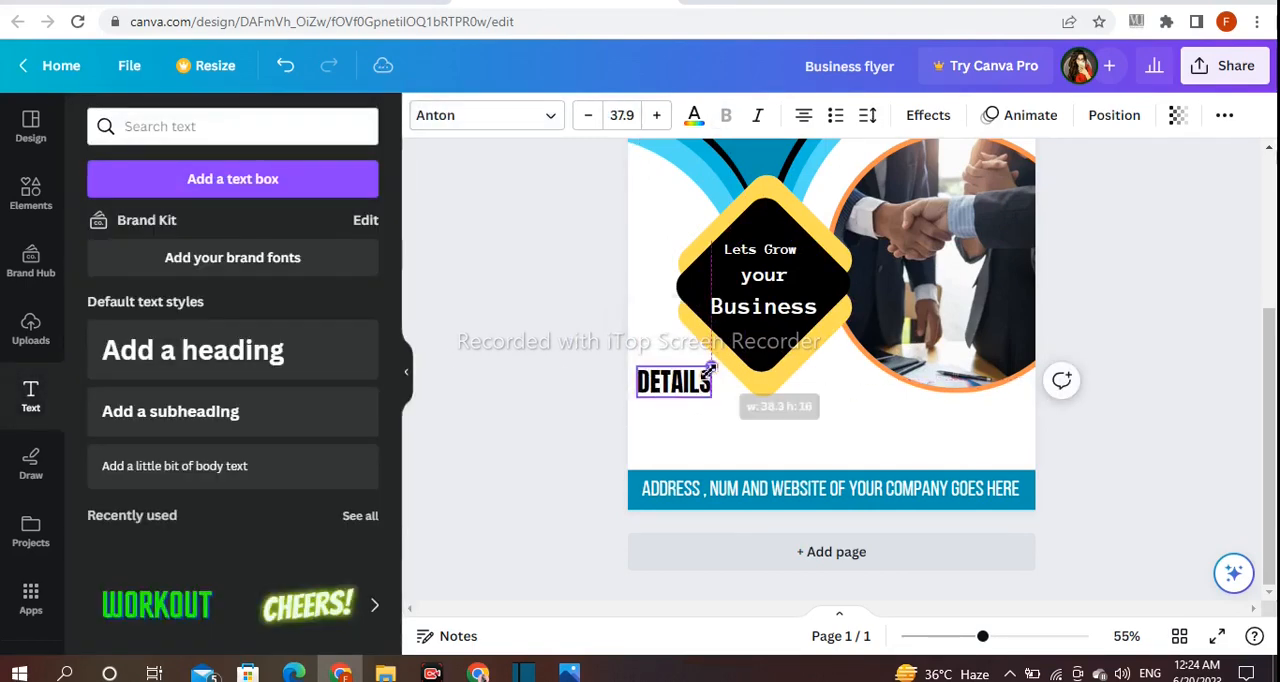
pyautogui.click(491, 355)
pyautogui.click(704, 377)
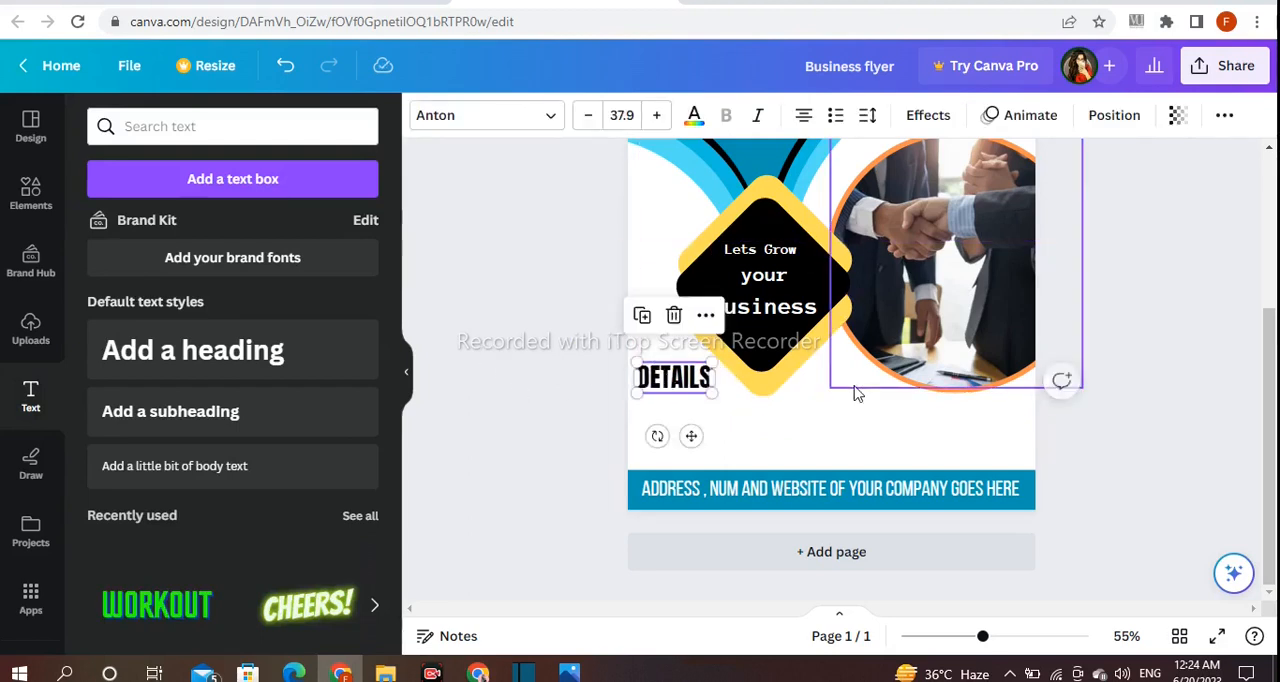
# - Underline the DETAILS heading
pyautogui.click(1226, 118)
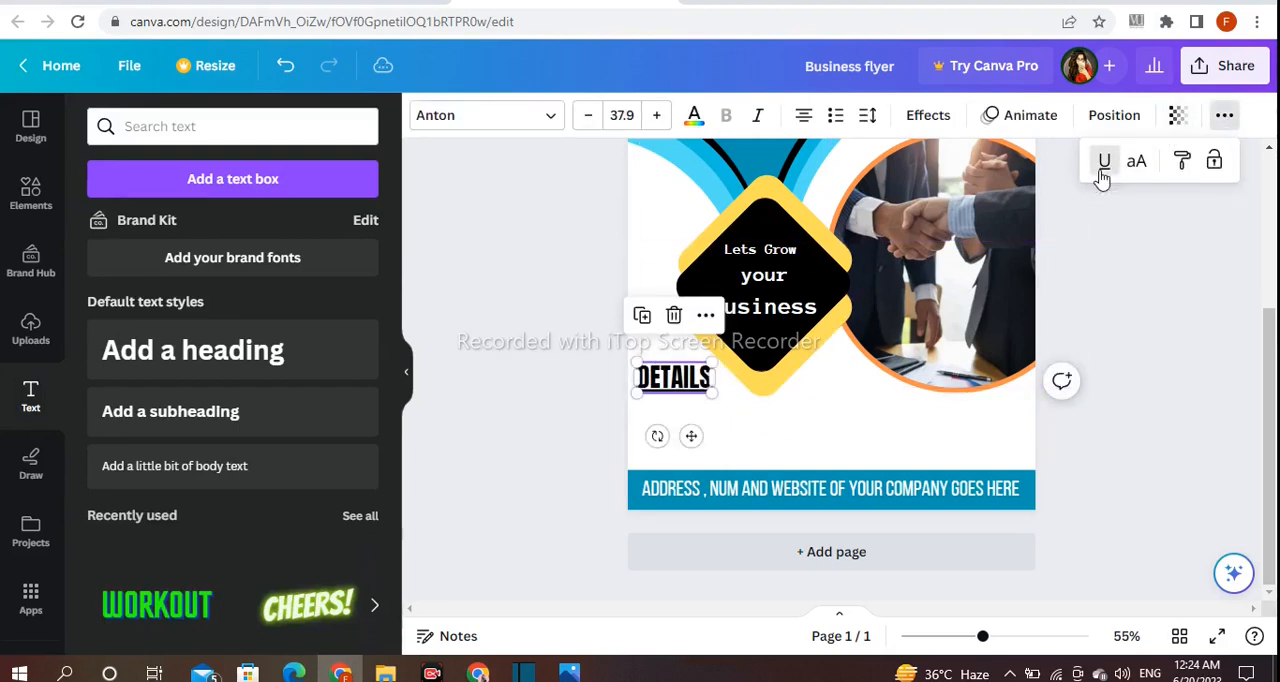
pyautogui.click(1103, 166)
pyautogui.click(1102, 275)
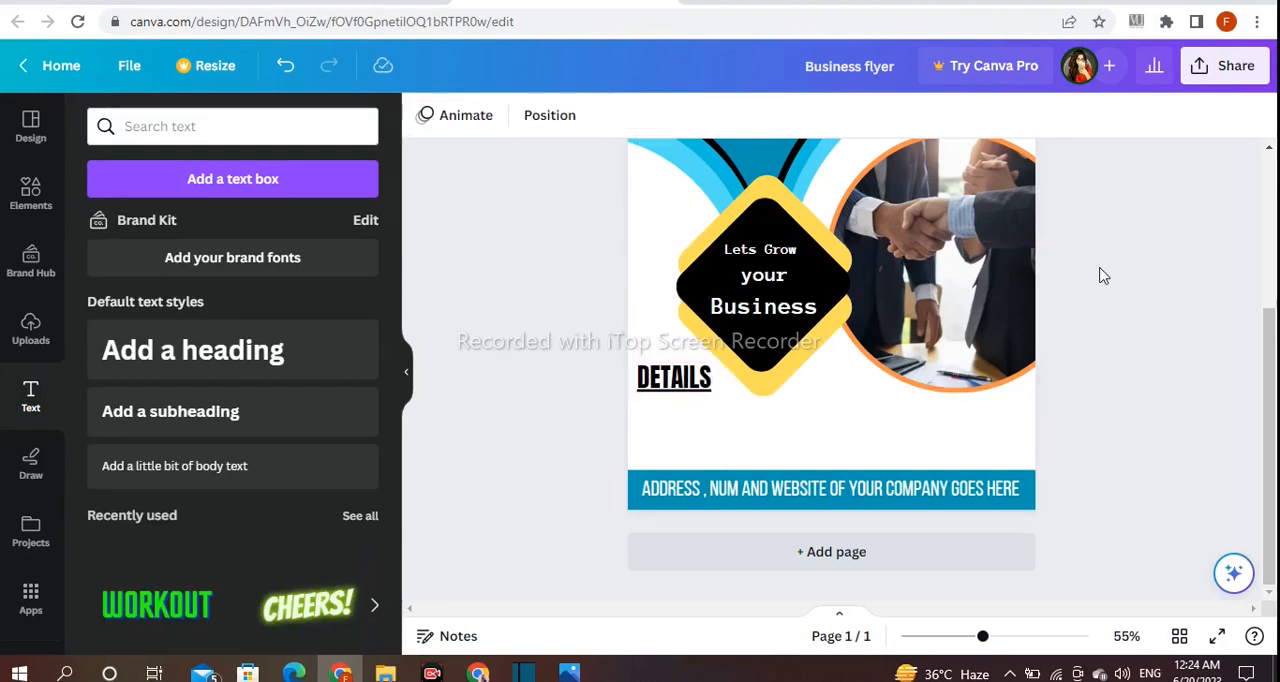
# - Paste the paragraph beginning "Your business contact info" as black body text and shrink it to fit between the DETAILS heading and teal bar
pyautogui.click(360, 477)
pyautogui.press('BackSpace')
pyautogui.hotkey('ctrl', 'v')
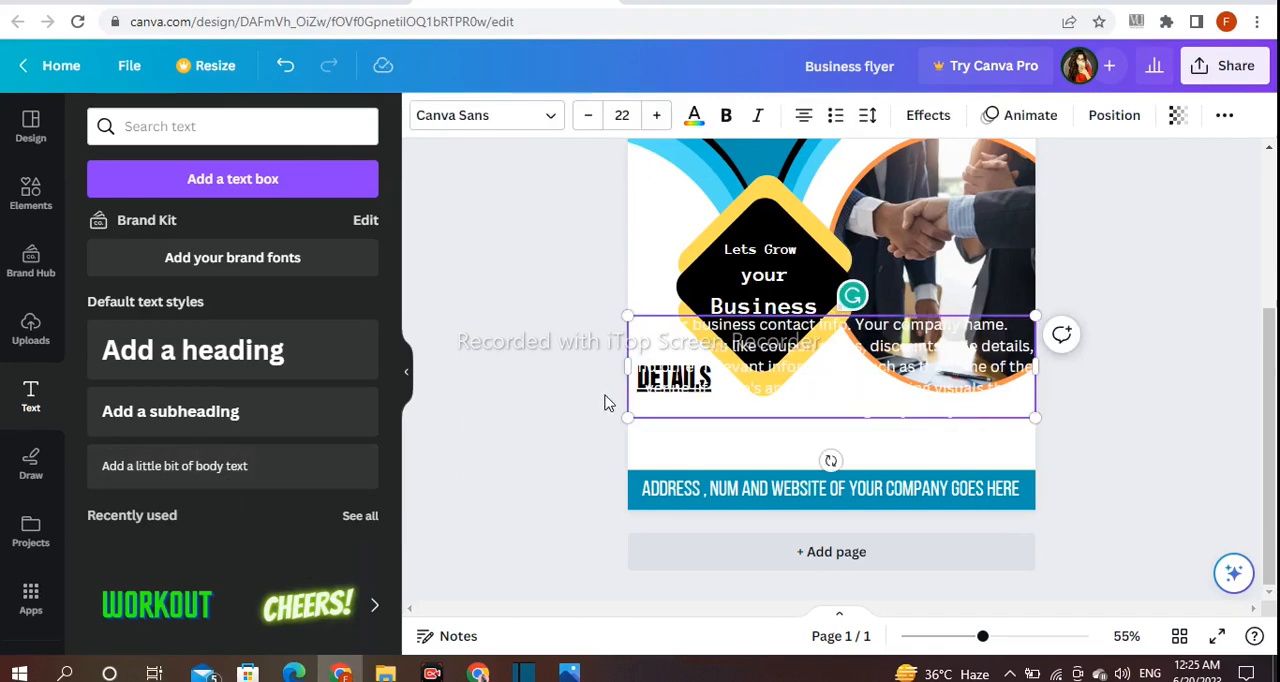
pyautogui.click(500, 118)
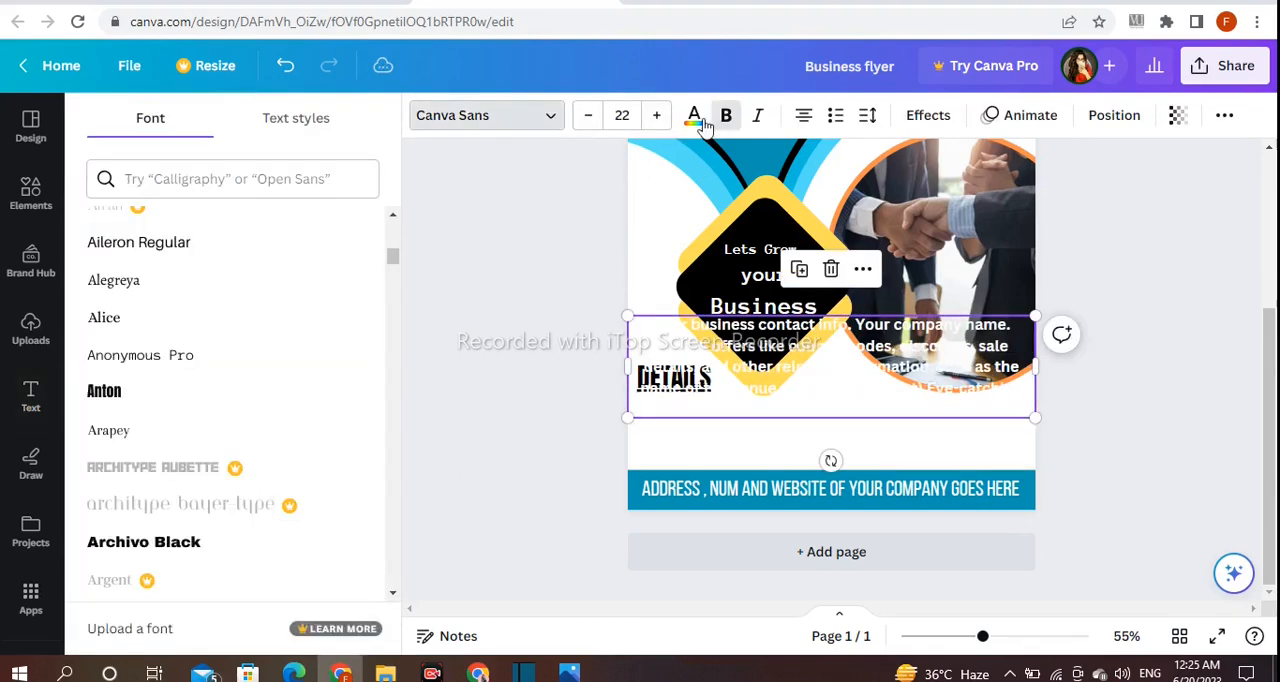
pyautogui.click(695, 118)
pyautogui.hotkey('ctrl', 'z')
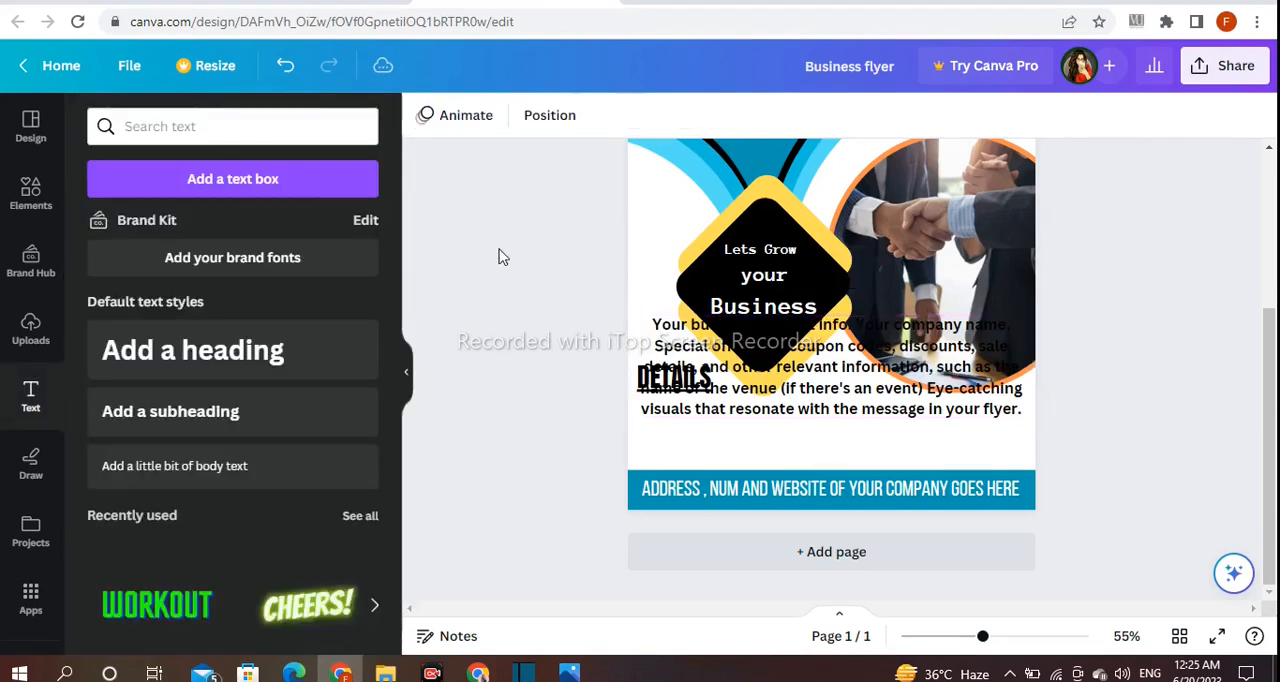
pyautogui.moveTo(1040, 319); pyautogui.dragTo(1037, 420)
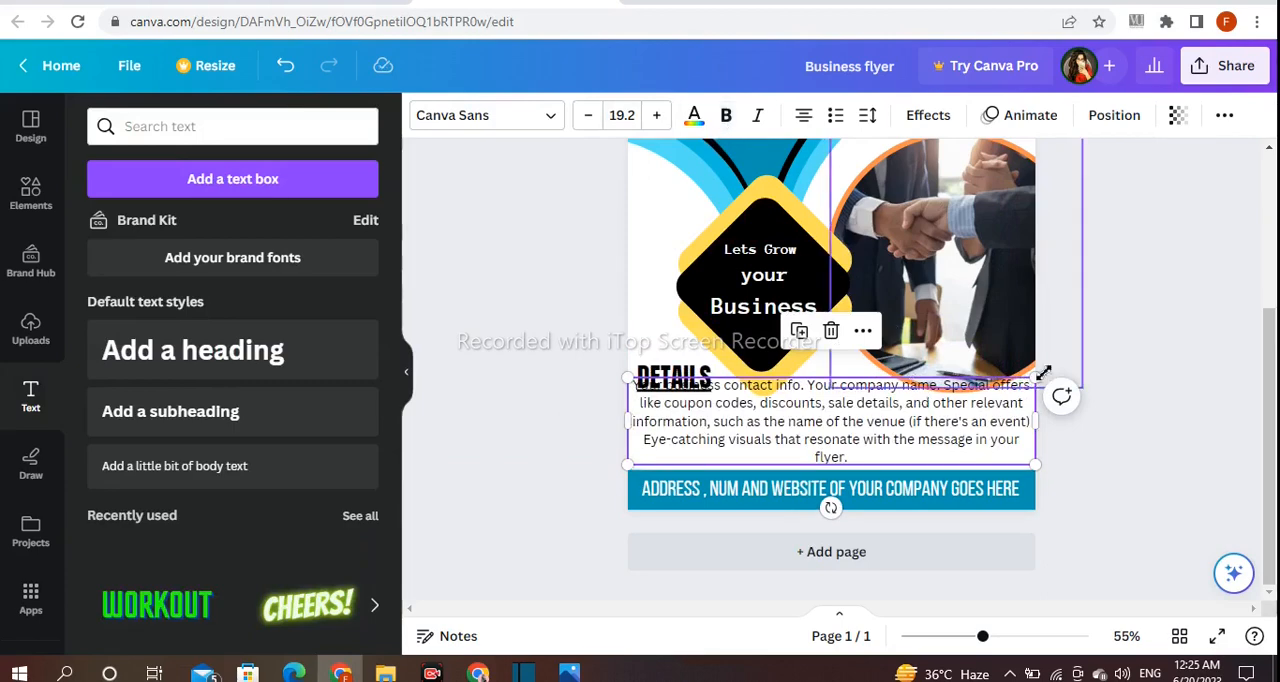
pyautogui.moveTo(1036, 380); pyautogui.dragTo(1030, 437)
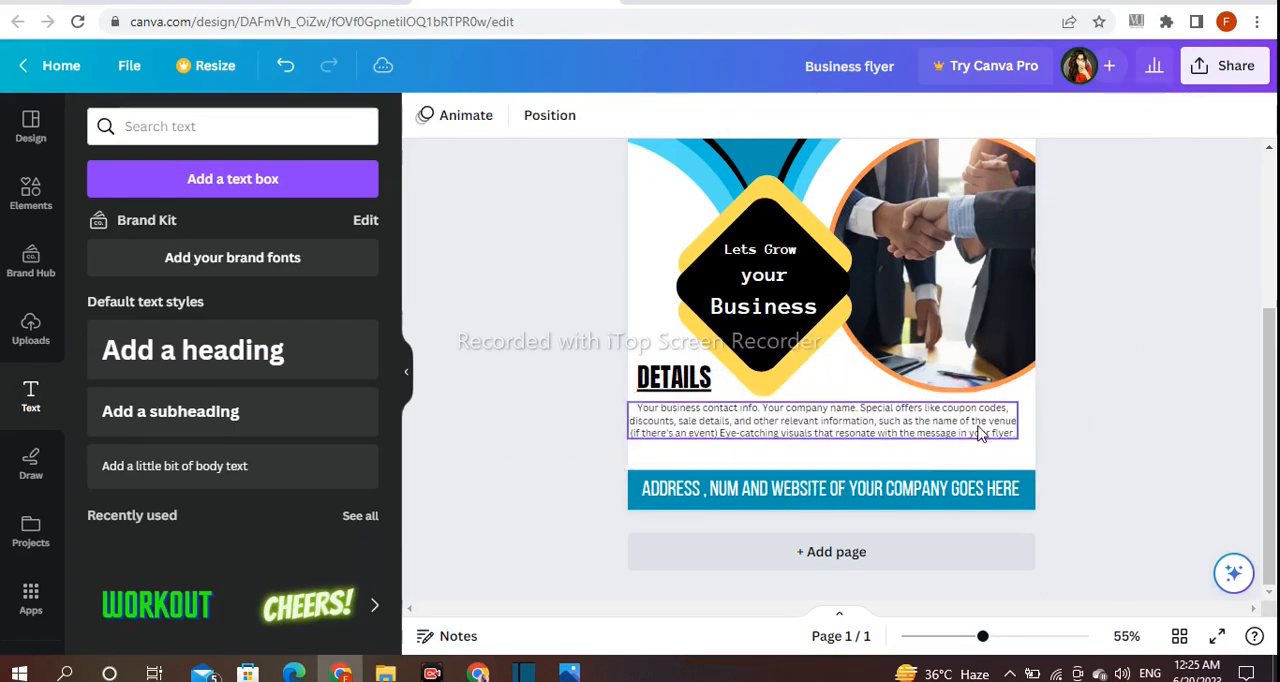
# - Make the details paragraph bold and italic and centre it across the white area below the DETAILS heading
pyautogui.click(726, 118)
pyautogui.click(753, 125)
pyautogui.click(1148, 292)
pyautogui.moveTo(763, 420); pyautogui.dragTo(772, 427)
pyautogui.click(1191, 320)
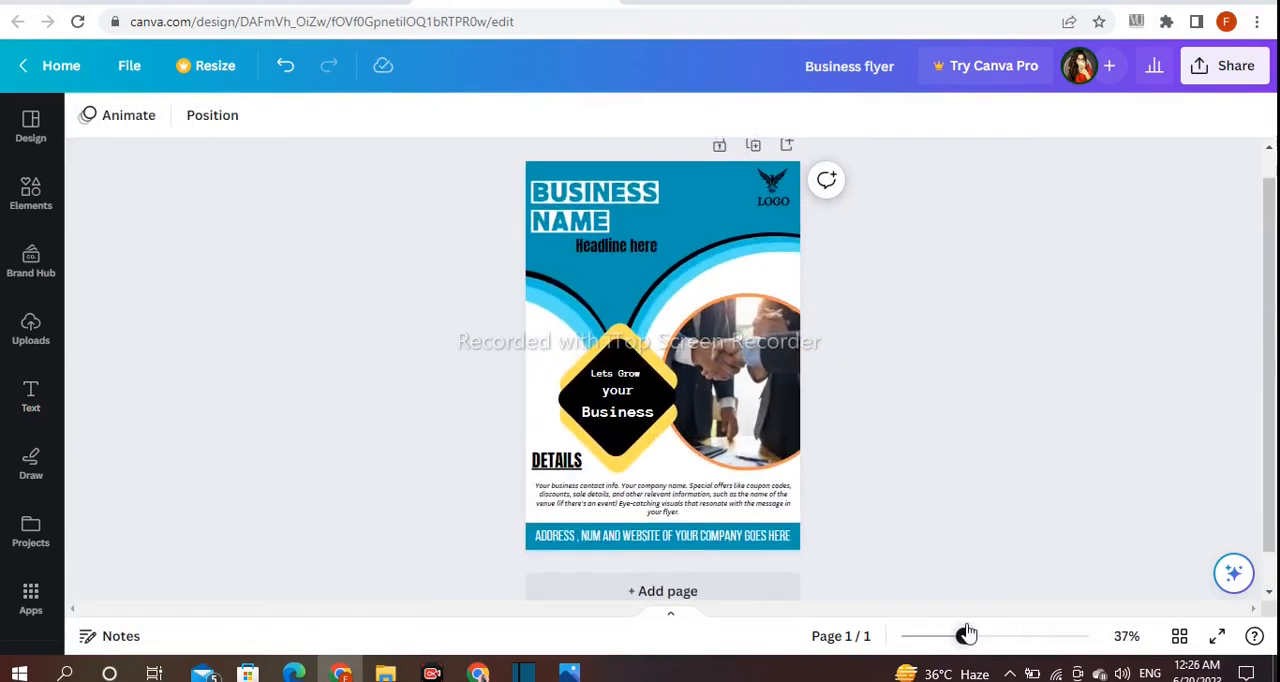
pyautogui.moveTo(966, 635); pyautogui.dragTo(969, 636)
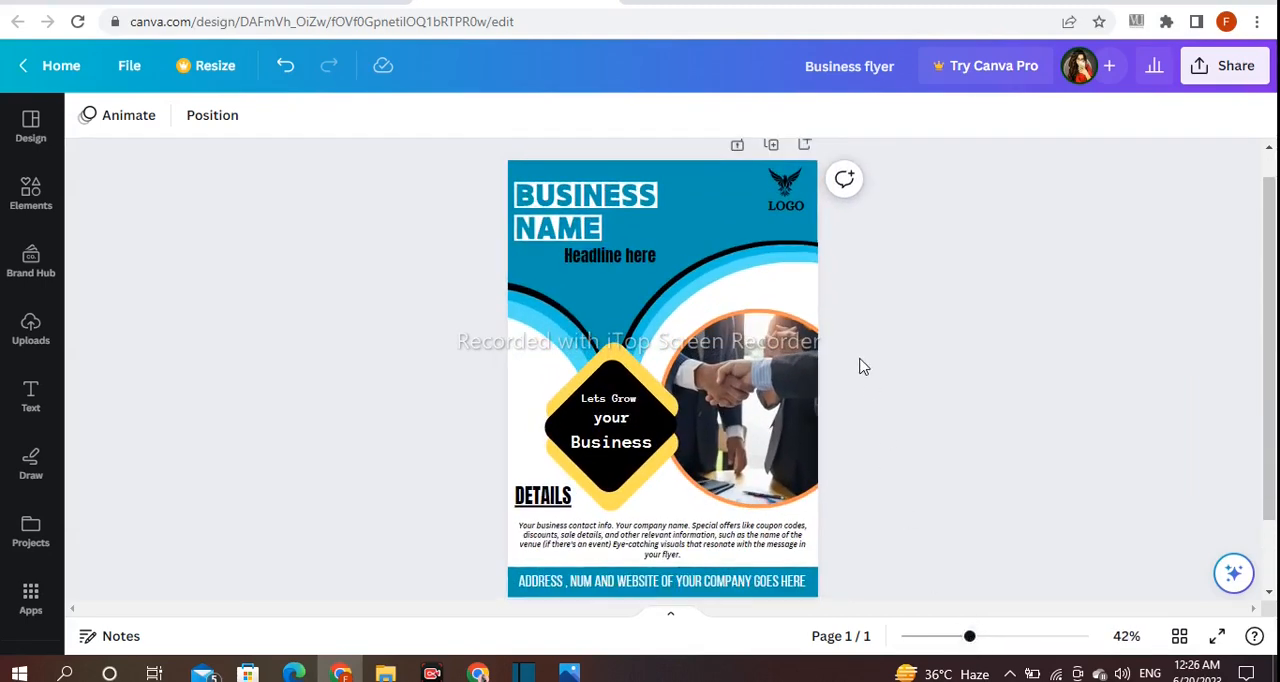